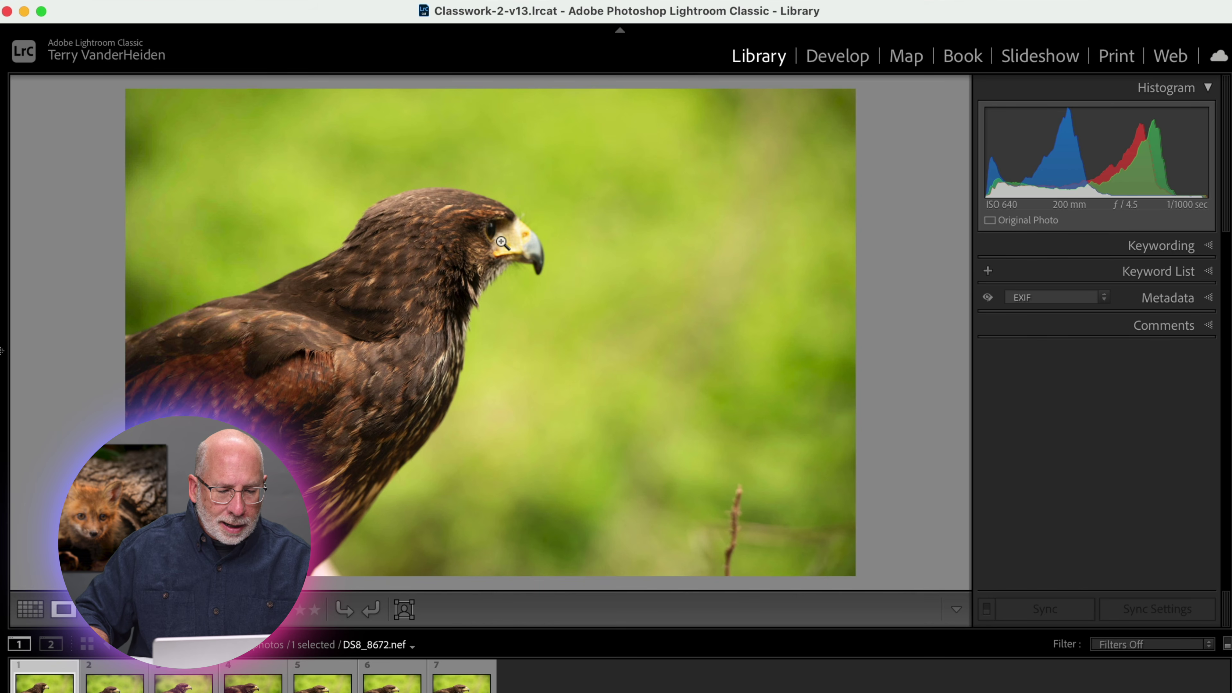
Step: Inspect the first hawk photo at close magnification, checking focus around the eye, beak and neck feathers
{"action": "left_click", "coordinate": [501, 241]}
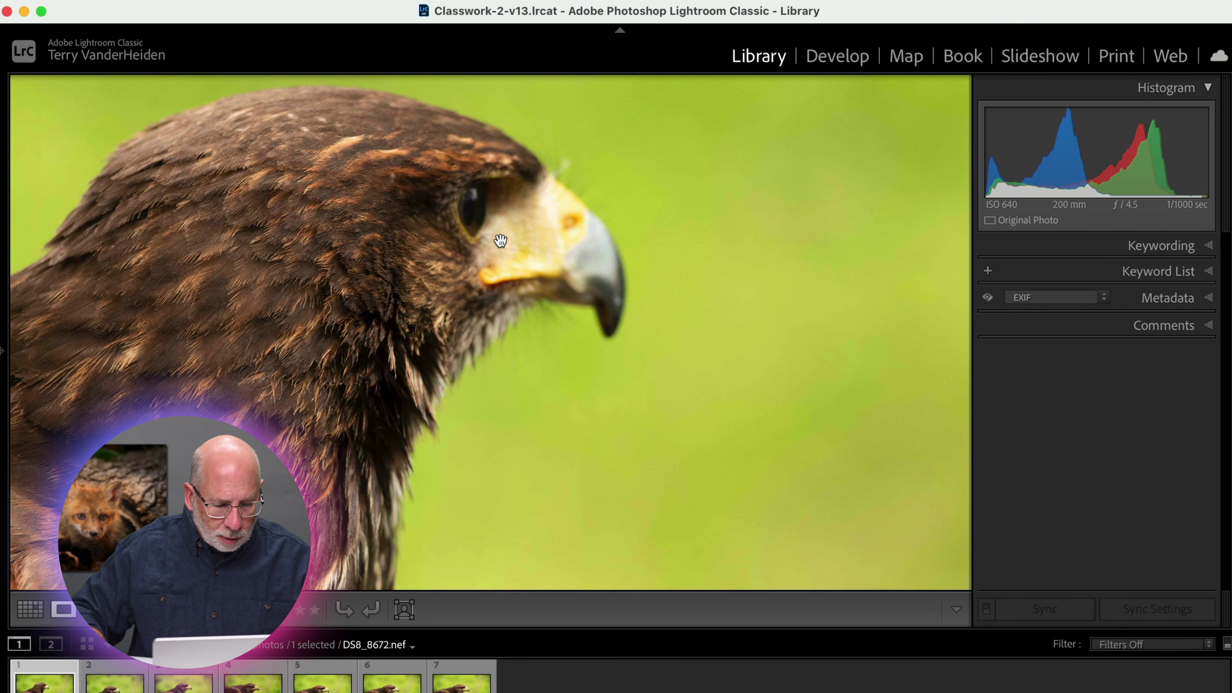
{"action": "left_click", "coordinate": [500, 241]}
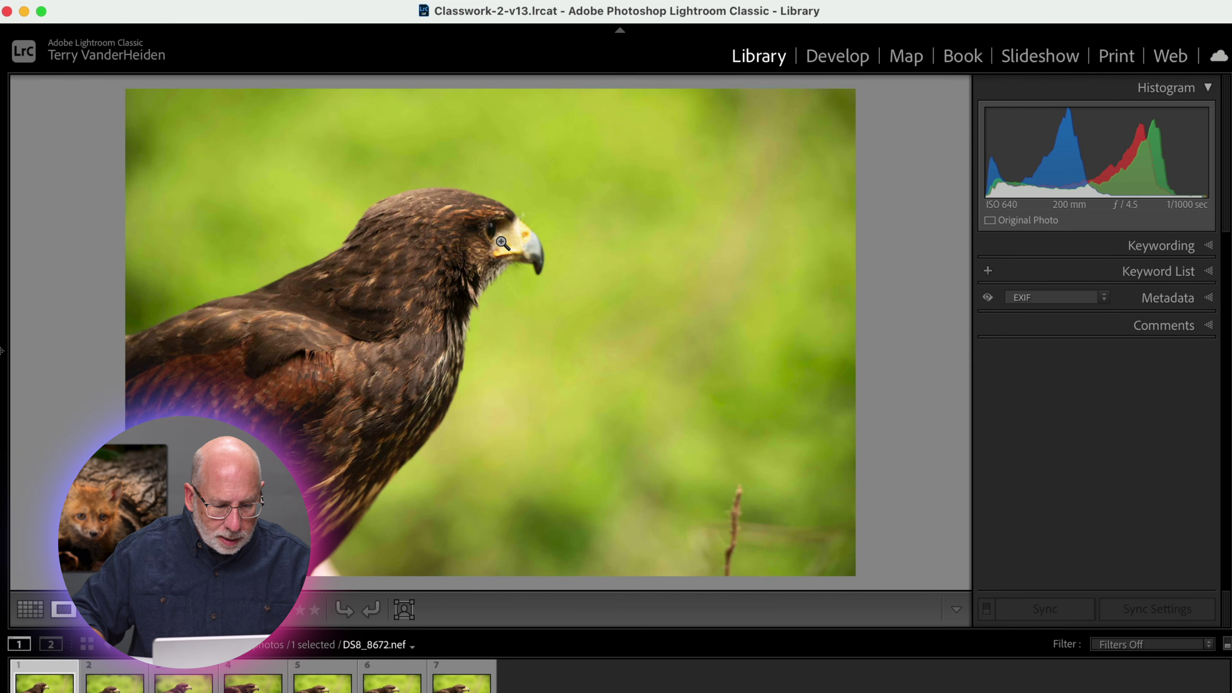
{"action": "left_click", "coordinate": [501, 242]}
{"action": "left_click_drag", "start_coordinate": [460, 261], "coordinate": [611, 267]}
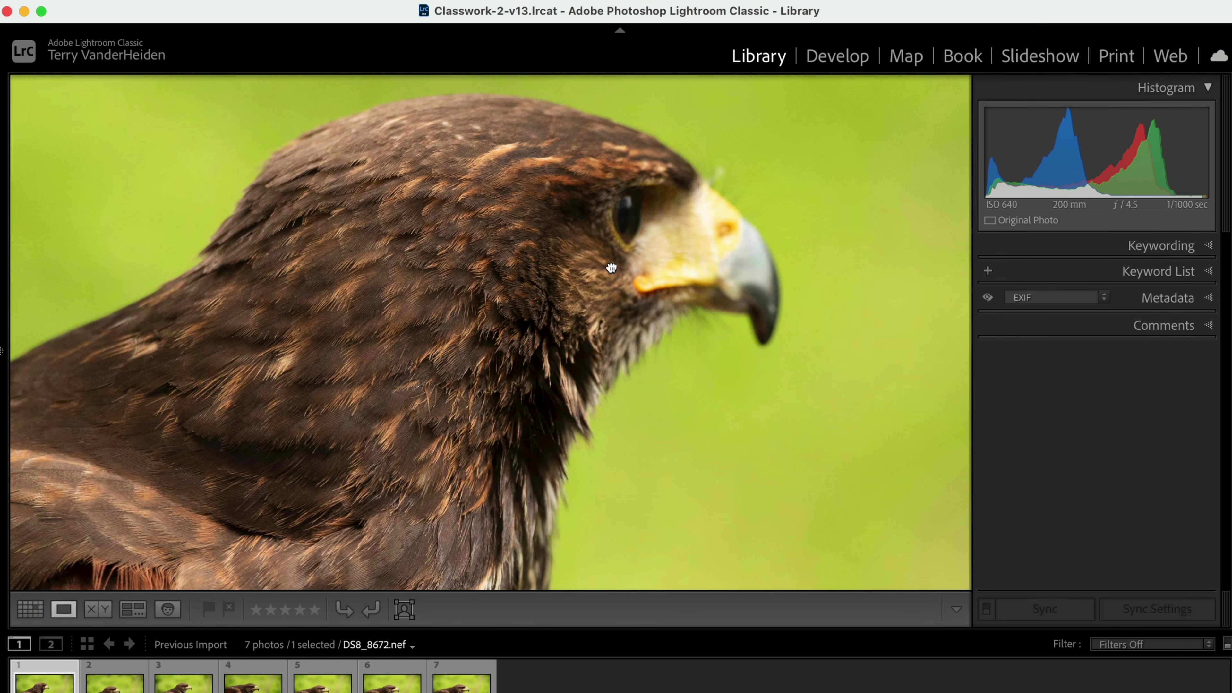
{"action": "left_click", "coordinate": [520, 241]}
{"action": "left_click", "coordinate": [523, 243]}
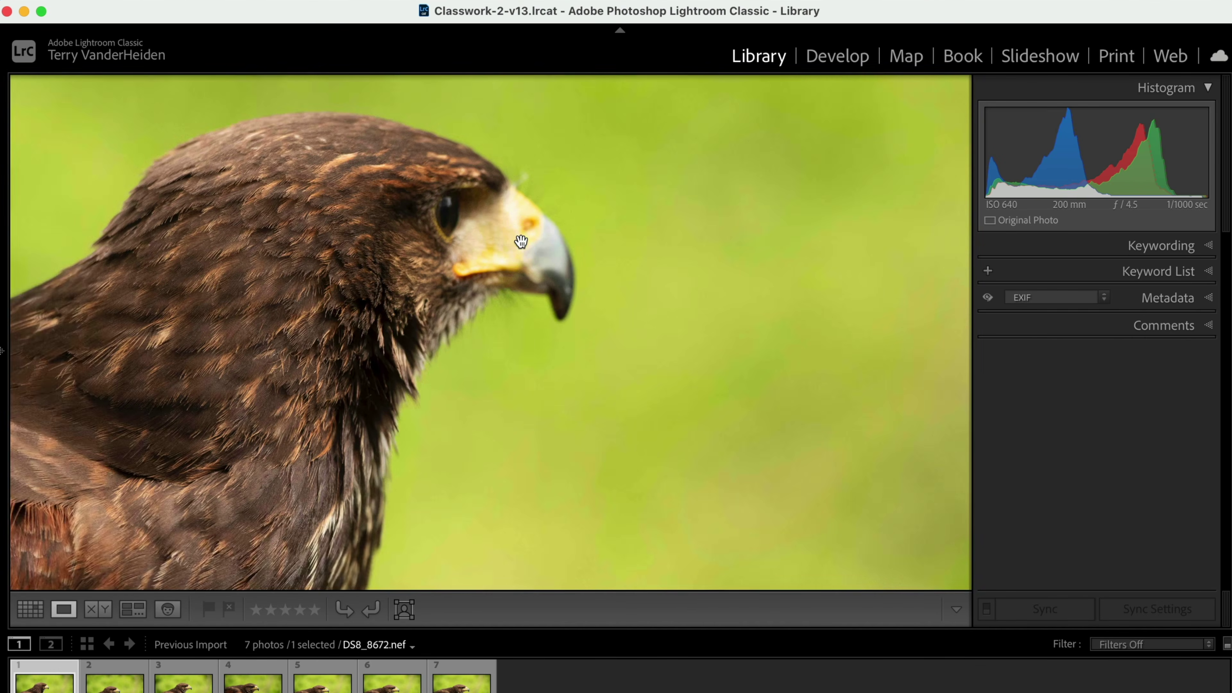
{"action": "left_click", "coordinate": [523, 243]}
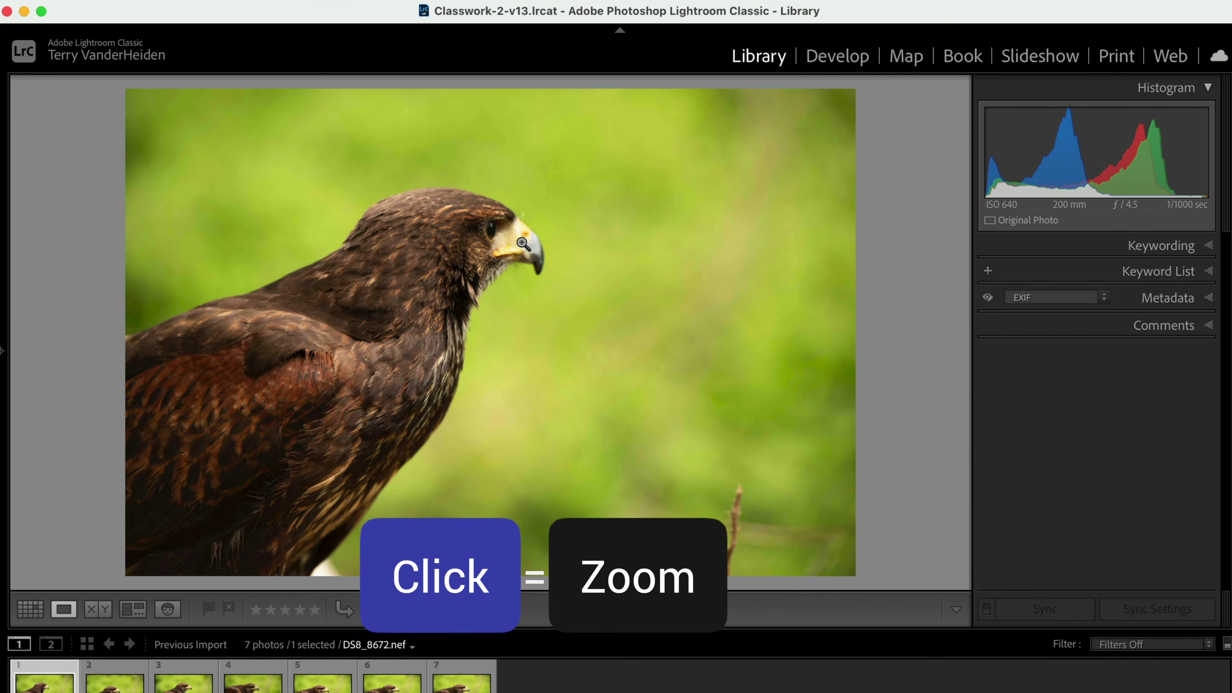
{"action": "left_click", "coordinate": [491, 248]}
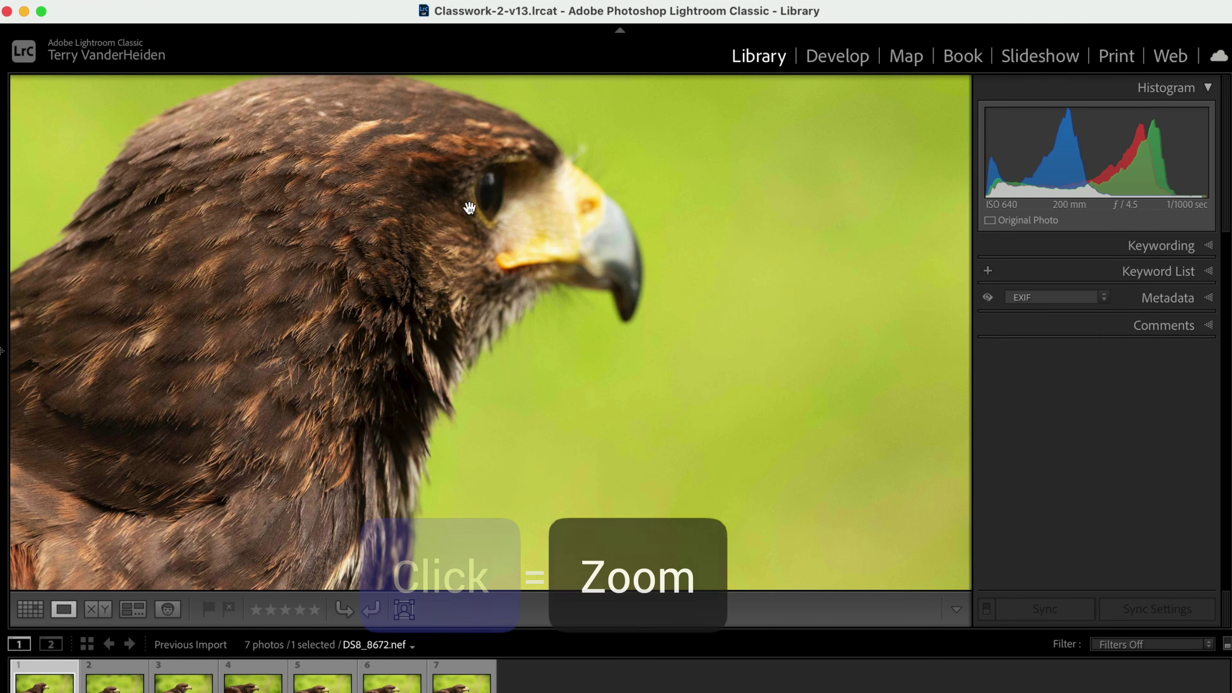
{"action": "left_click_drag", "start_coordinate": [458, 226], "coordinate": [533, 260]}
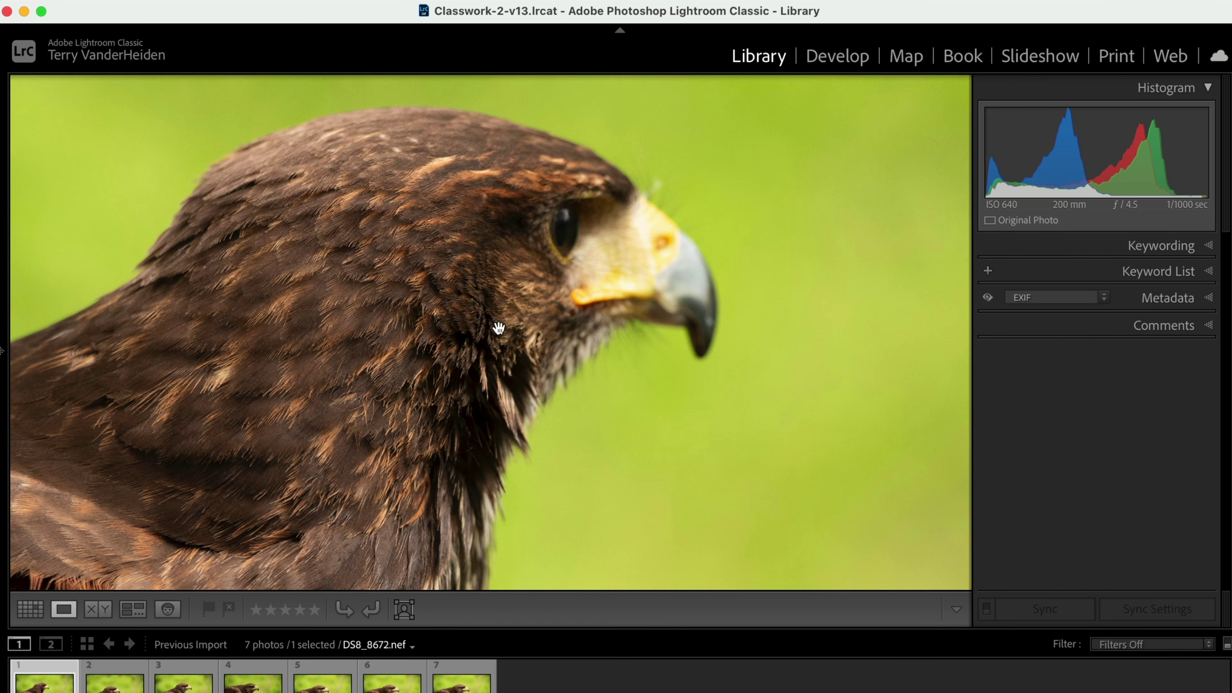
Step: Check the sharpness of the hawk's eye and head in the second and third photos at the same magnification
{"action": "key", "text": "Right"}
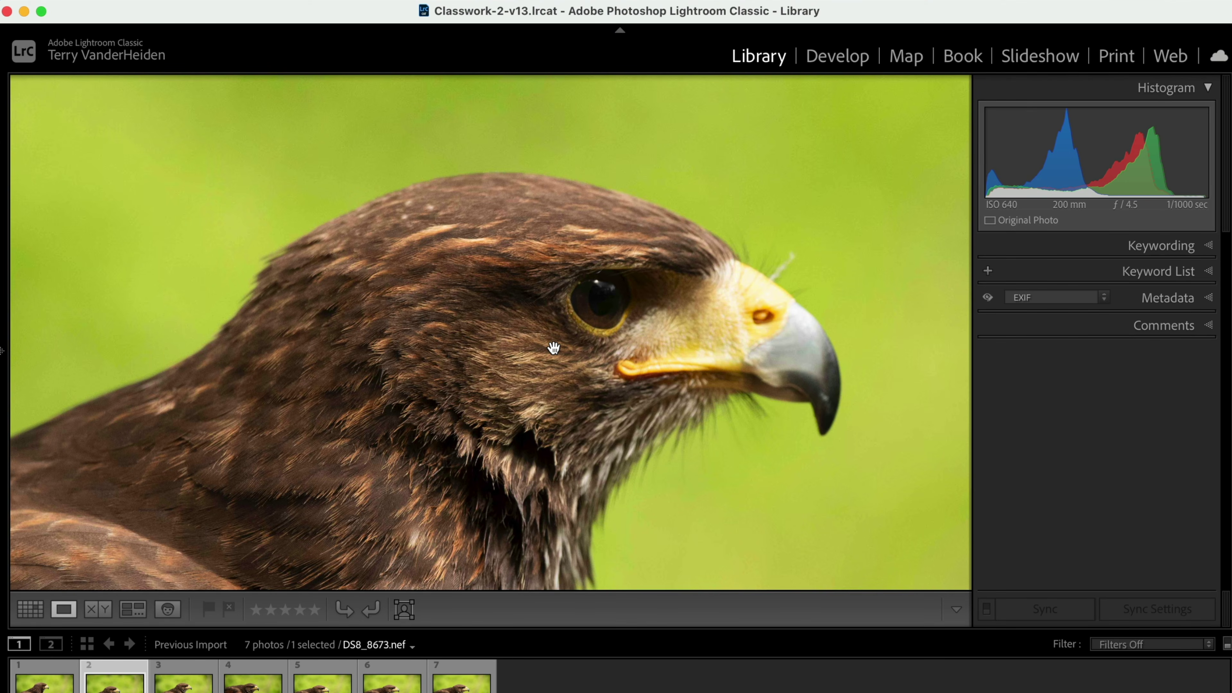
{"action": "key", "text": "Right"}
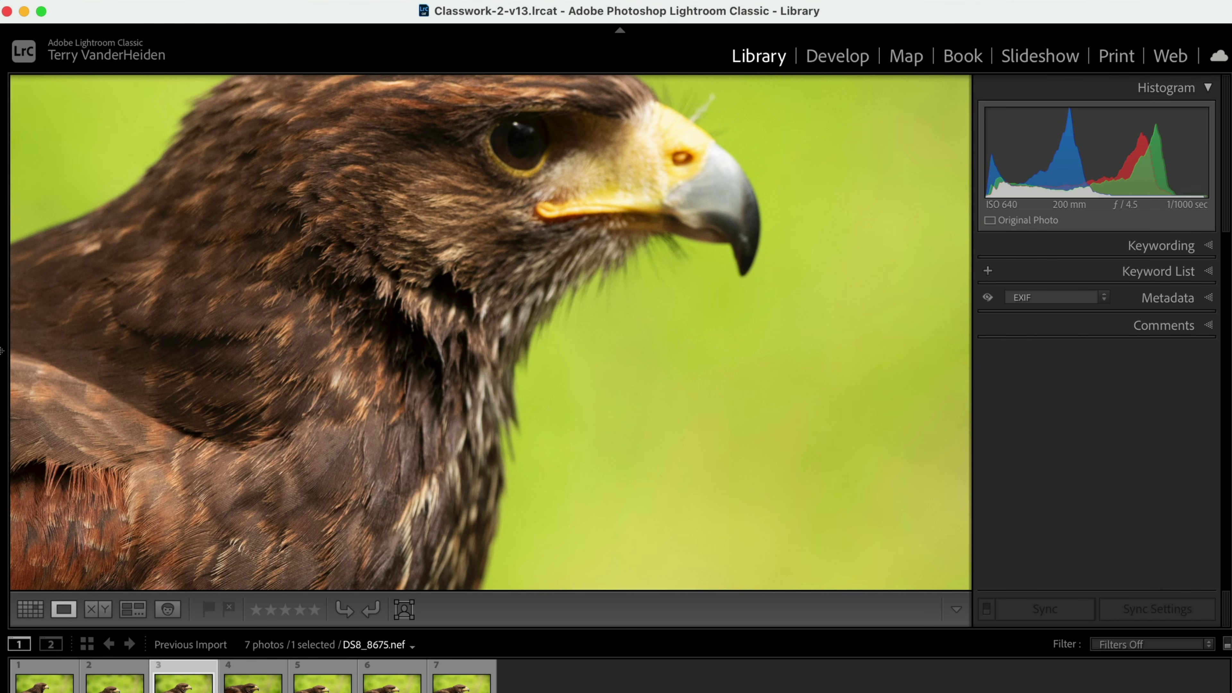
{"action": "left_click_drag", "start_coordinate": [467, 198], "coordinate": [468, 366]}
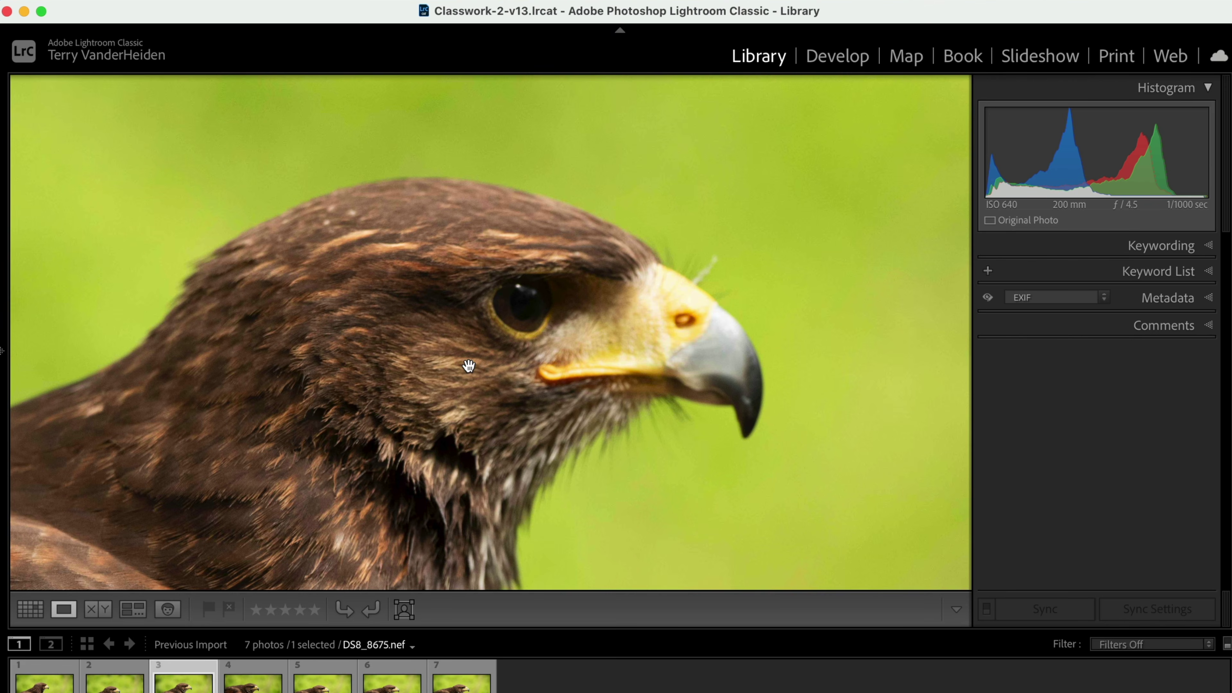
Step: Go to the fourth photo, DS8_8676.nef, and give it a Red color label
{"action": "key", "text": "Right"}
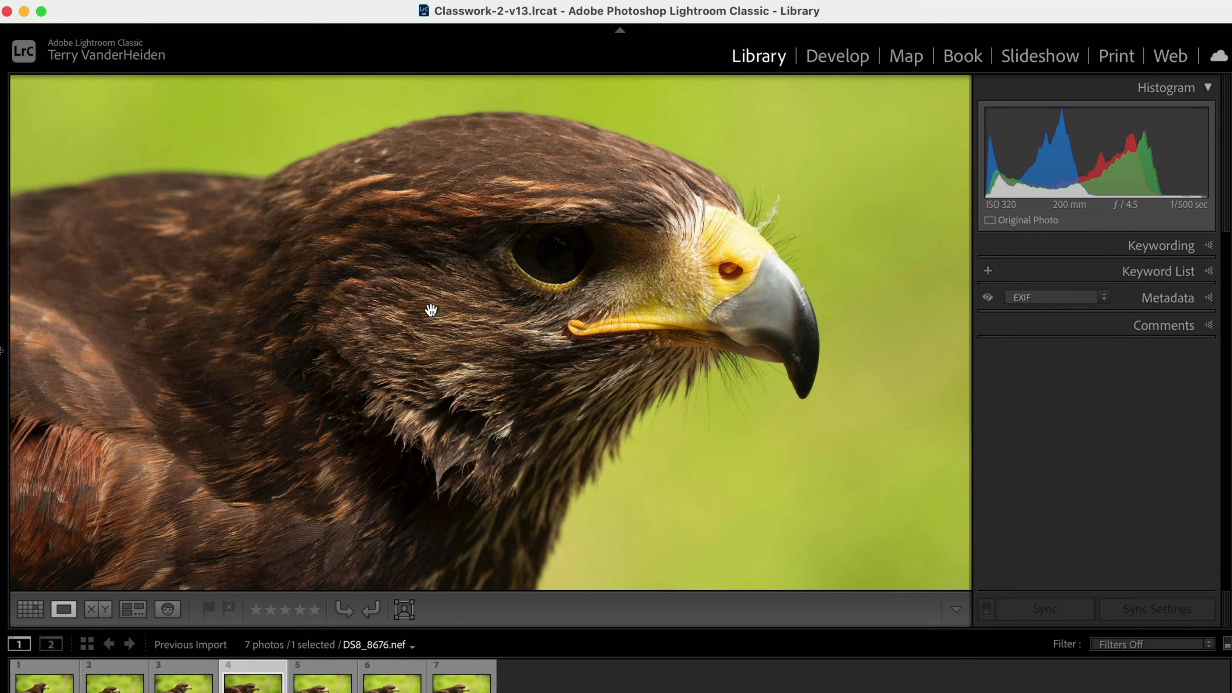
{"action": "right_click", "coordinate": [458, 353]}
{"action": "mouse_move", "coordinate": [492, 375]}
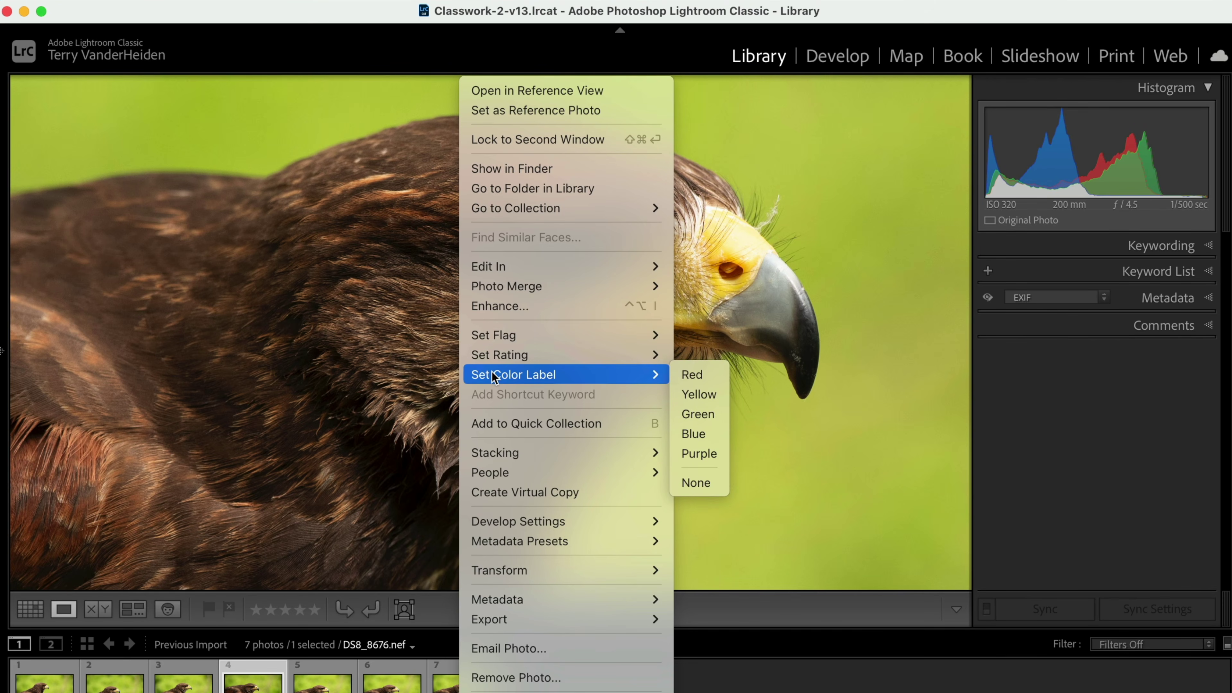
{"action": "left_click", "coordinate": [698, 375]}
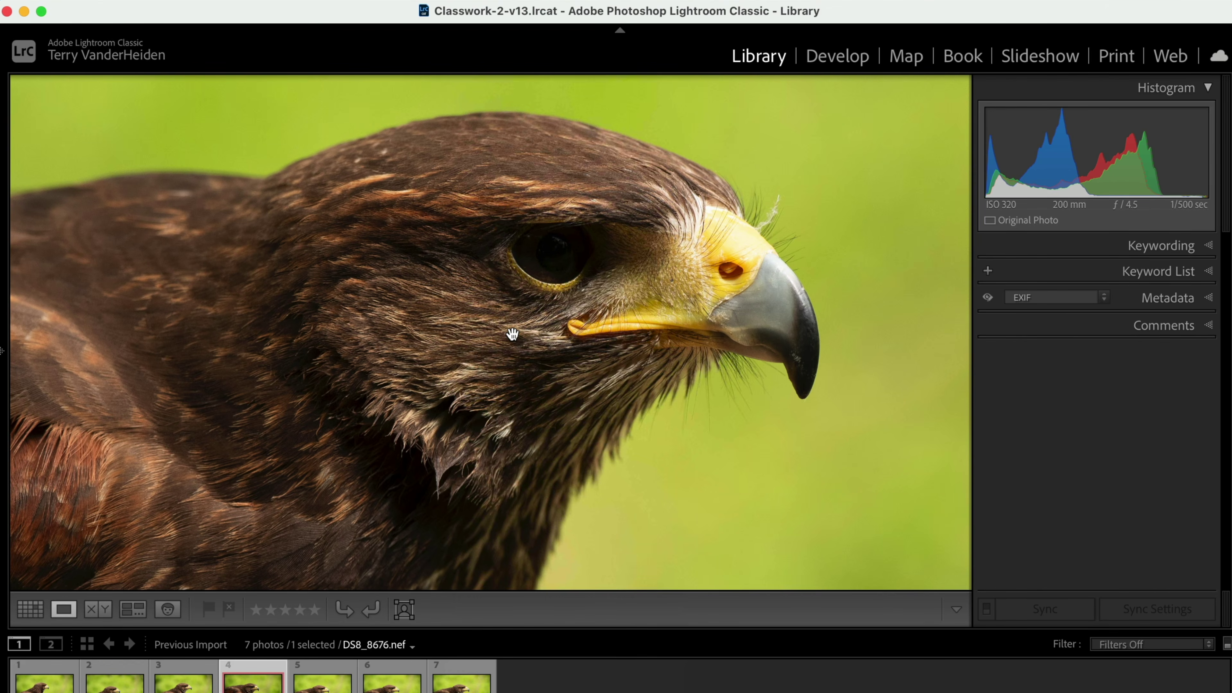
Step: Check the focus in the three remaining hawk photos, and return to the red-labelled photo in full view
{"action": "key", "text": "Right"}
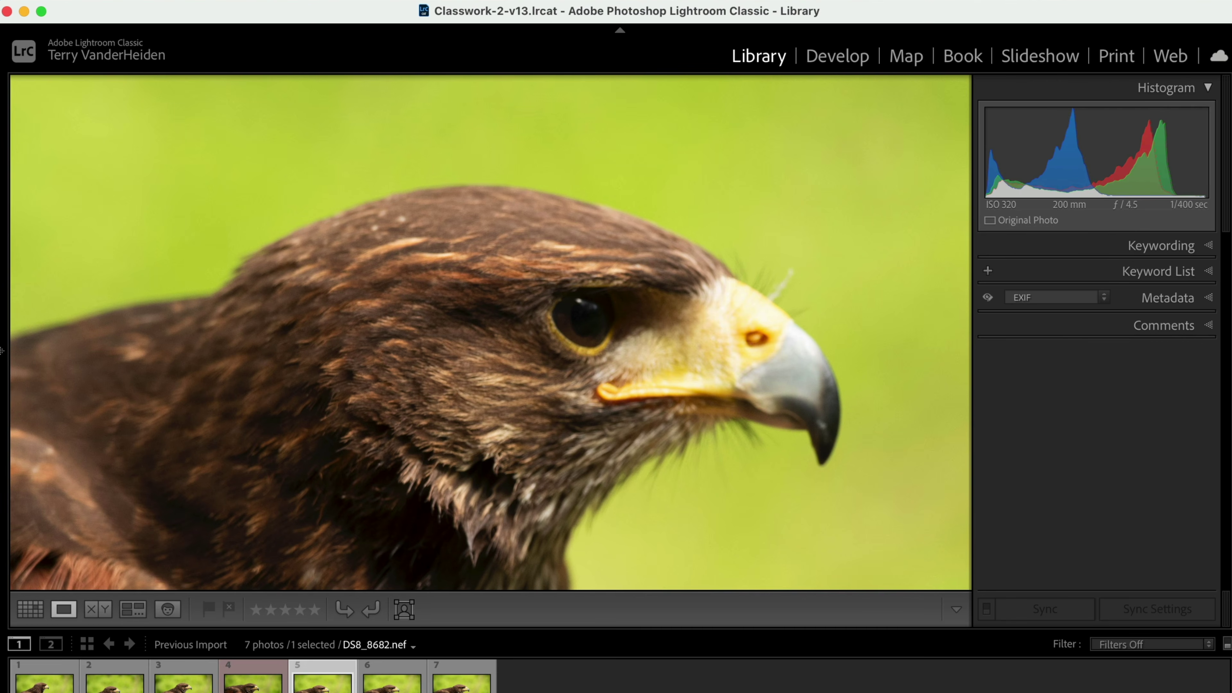
{"action": "key", "text": "Right"}
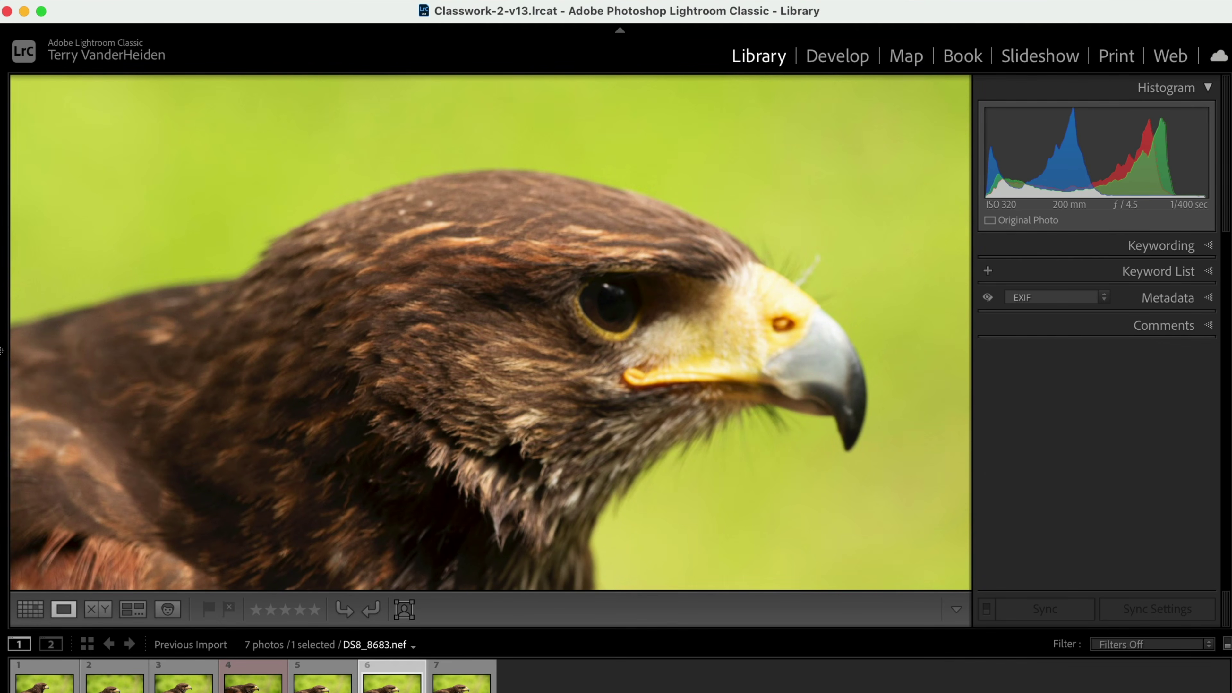
{"action": "key", "text": "Right"}
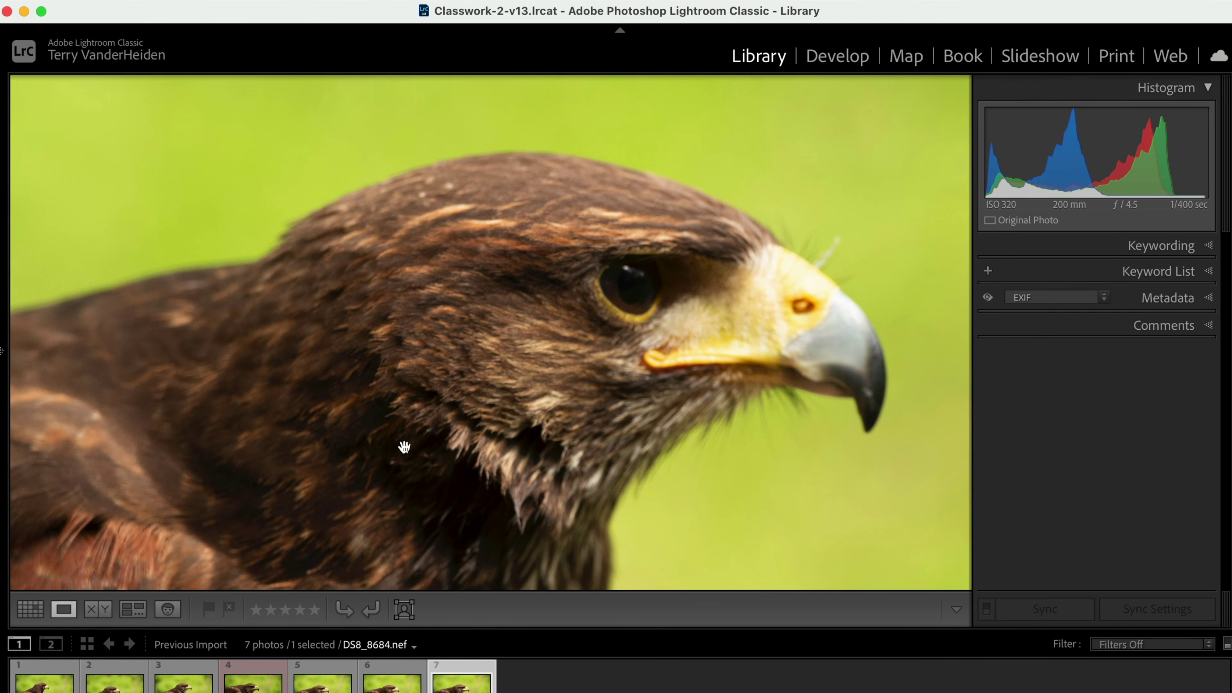
{"action": "left_click", "coordinate": [272, 684]}
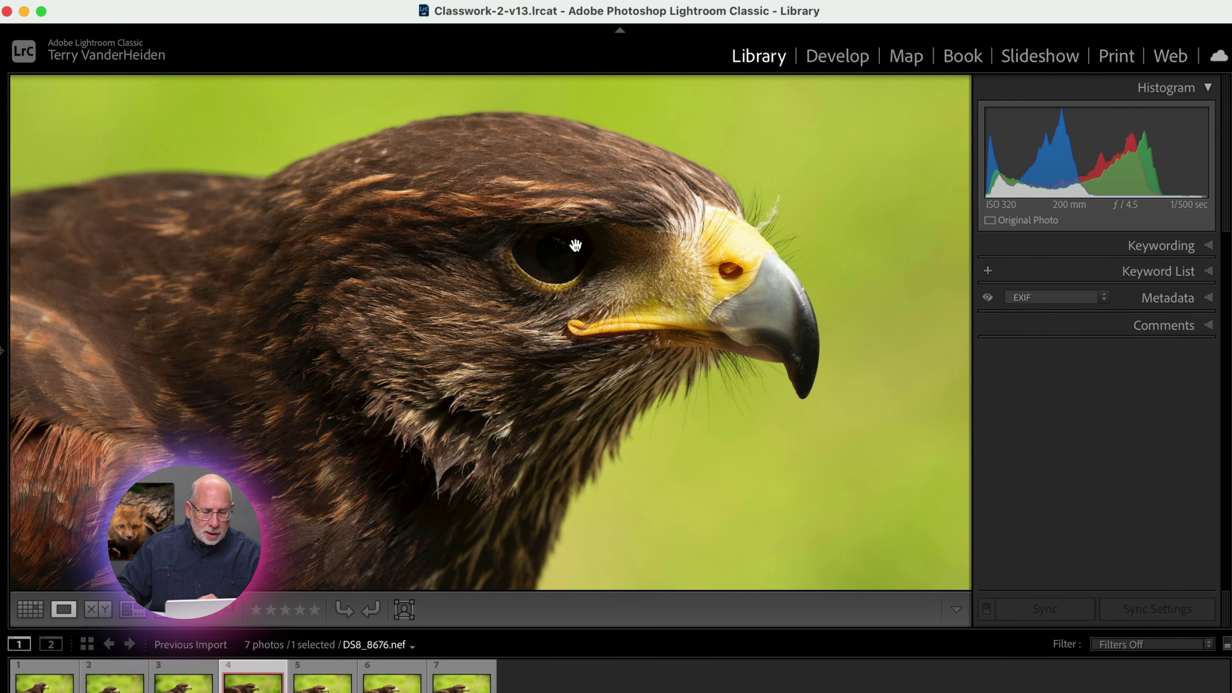
{"action": "left_click", "coordinate": [637, 317]}
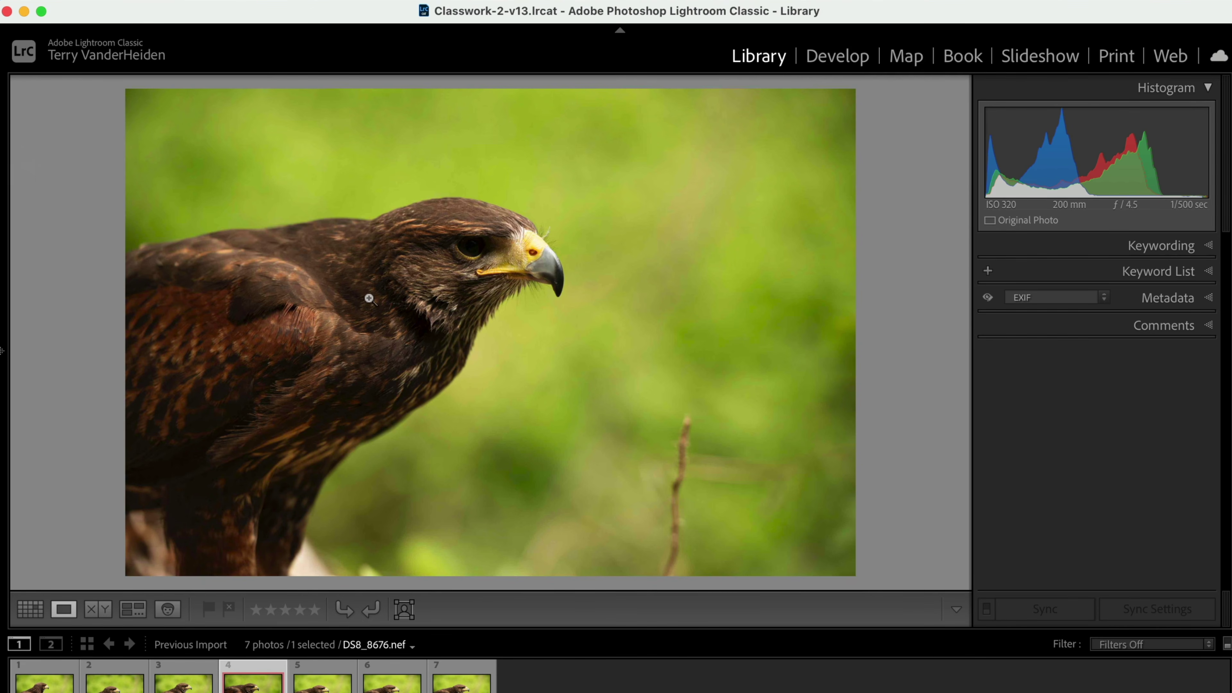
Step: In the Develop module, remove the upright twig in front of the hawk with the Remove tool at brush size 77
{"action": "left_click", "coordinate": [843, 60]}
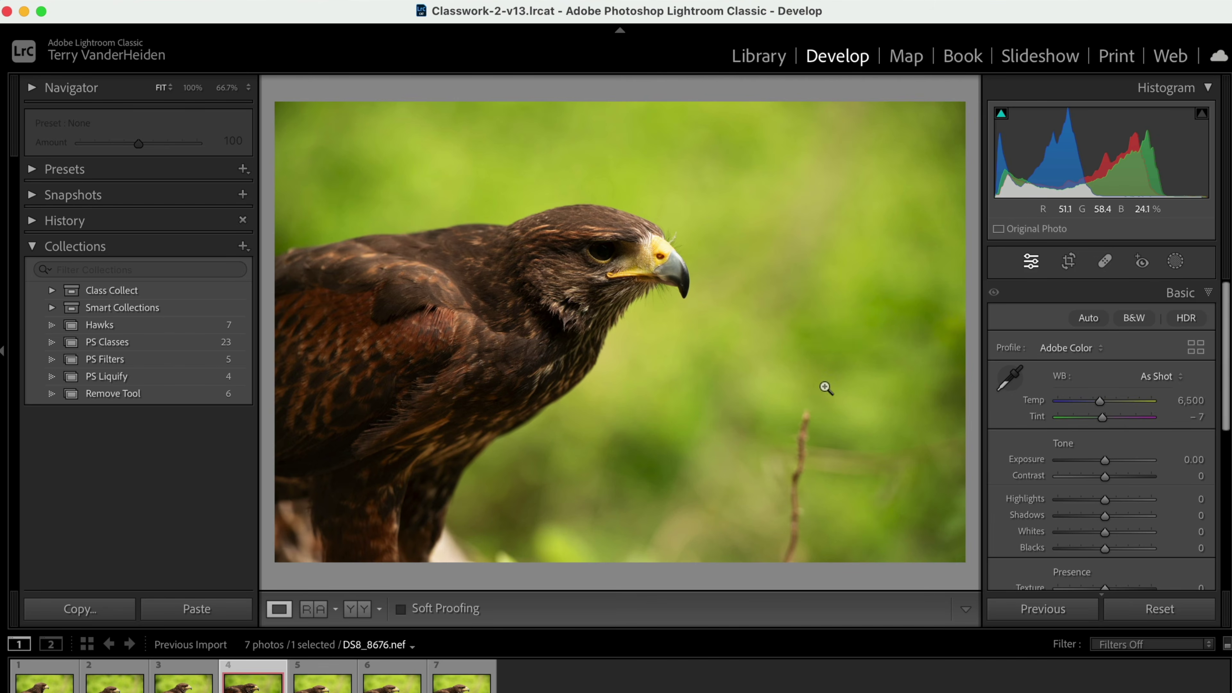
{"action": "left_click", "coordinate": [1106, 263]}
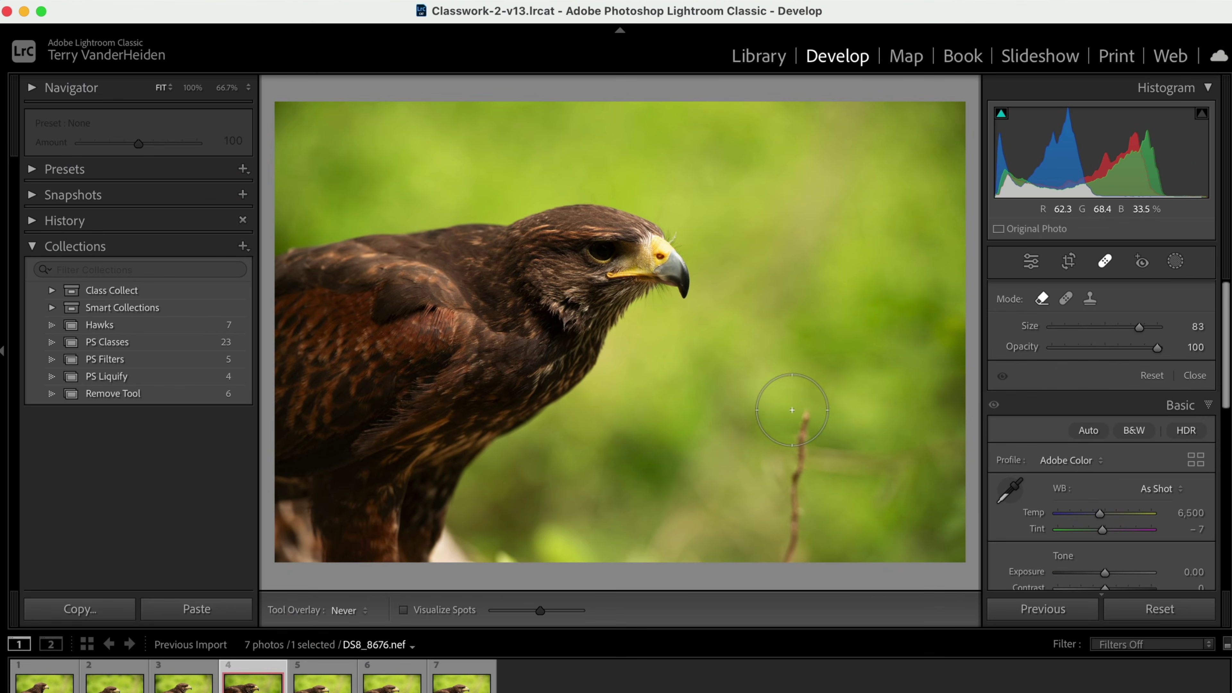
{"action": "key", "text": "bracketleft"}
{"action": "key", "text": "bracketleft"}
{"action": "key", "text": "bracketleft"}
{"action": "key", "text": "bracketleft"}
{"action": "key", "text": "bracketleft"}
{"action": "left_click_drag", "start_coordinate": [805, 419], "coordinate": [792, 572]}
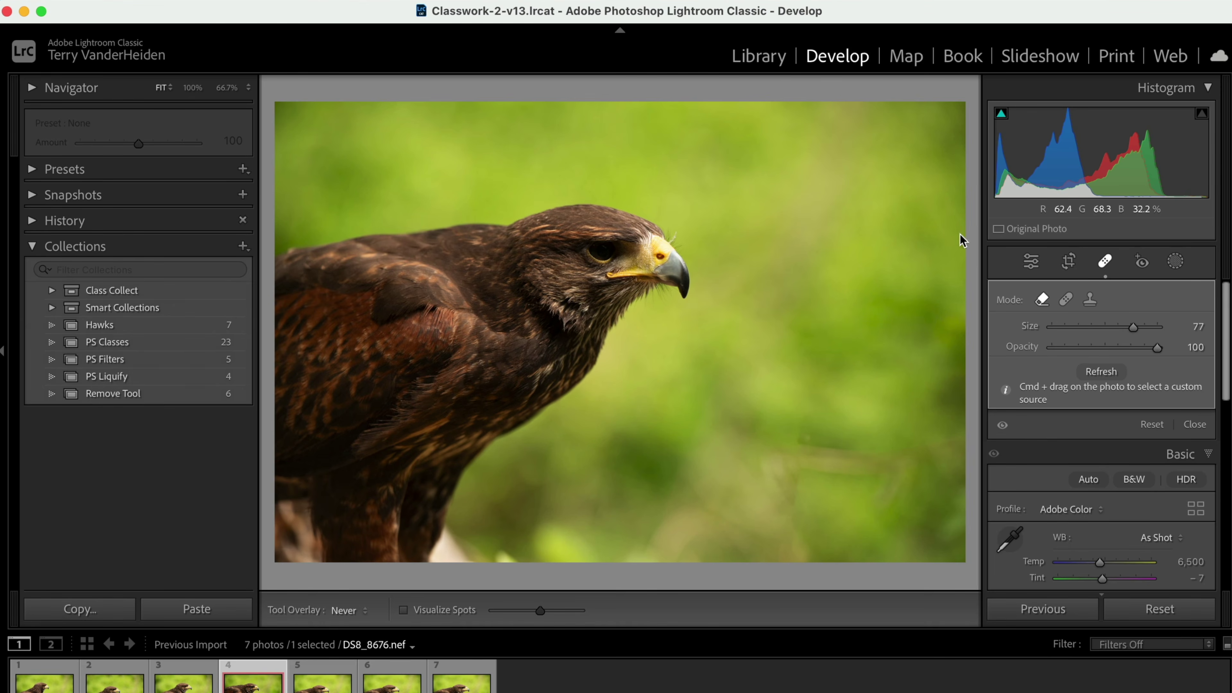
Step: Crop the photo tighter around the hawk, cutting off its legs and placing its head near the upper-right thirds intersection
{"action": "left_click", "coordinate": [1069, 267]}
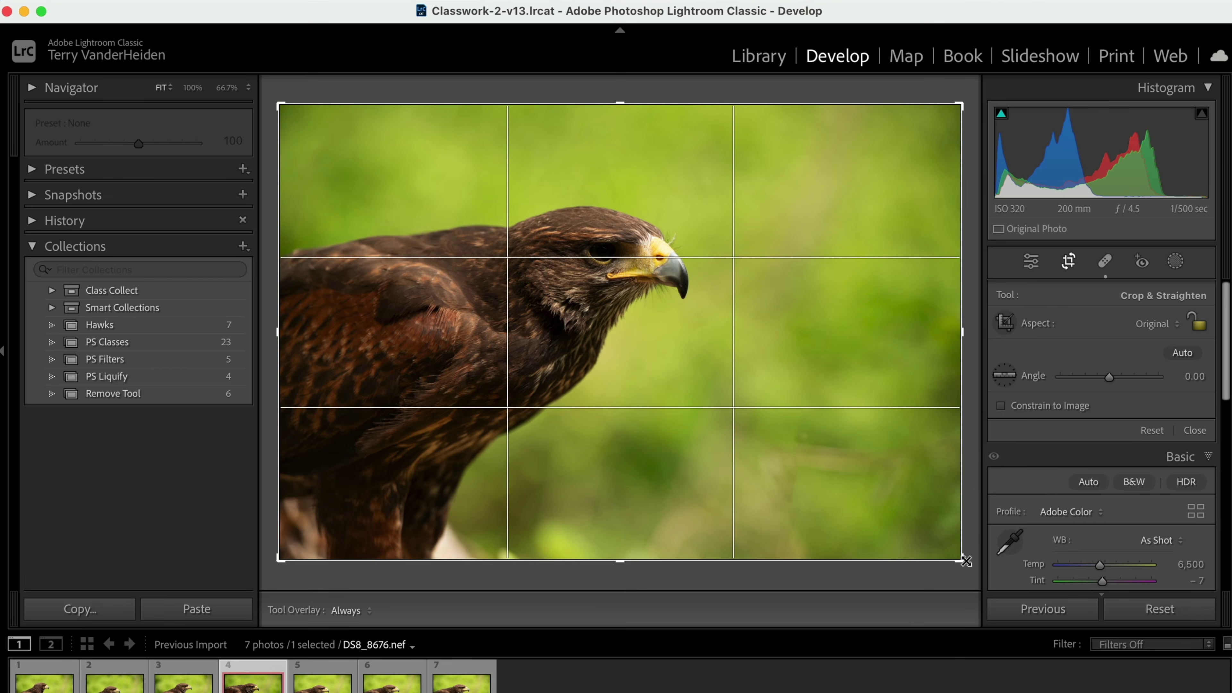
{"action": "left_click_drag", "start_coordinate": [961, 560], "coordinate": [921, 524]}
{"action": "mouse_move", "coordinate": [722, 440]}
{"action": "left_mouse_down"}
{"action": "mouse_move", "coordinate": [682, 449]}
{"action": "mouse_move", "coordinate": [743, 446]}
{"action": "left_mouse_up"}
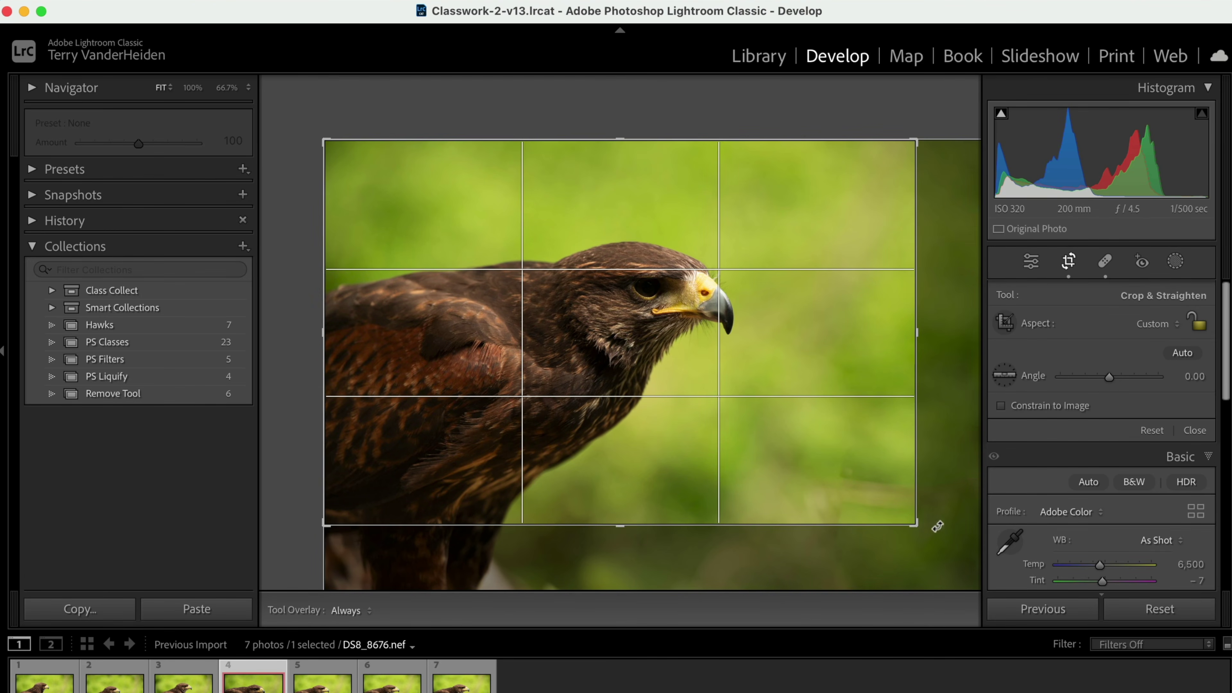
{"action": "left_click_drag", "start_coordinate": [914, 524], "coordinate": [885, 509]}
{"action": "mouse_move", "coordinate": [731, 462]}
{"action": "left_mouse_down"}
{"action": "mouse_move", "coordinate": [715, 490]}
{"action": "mouse_move", "coordinate": [761, 434]}
{"action": "left_mouse_up"}
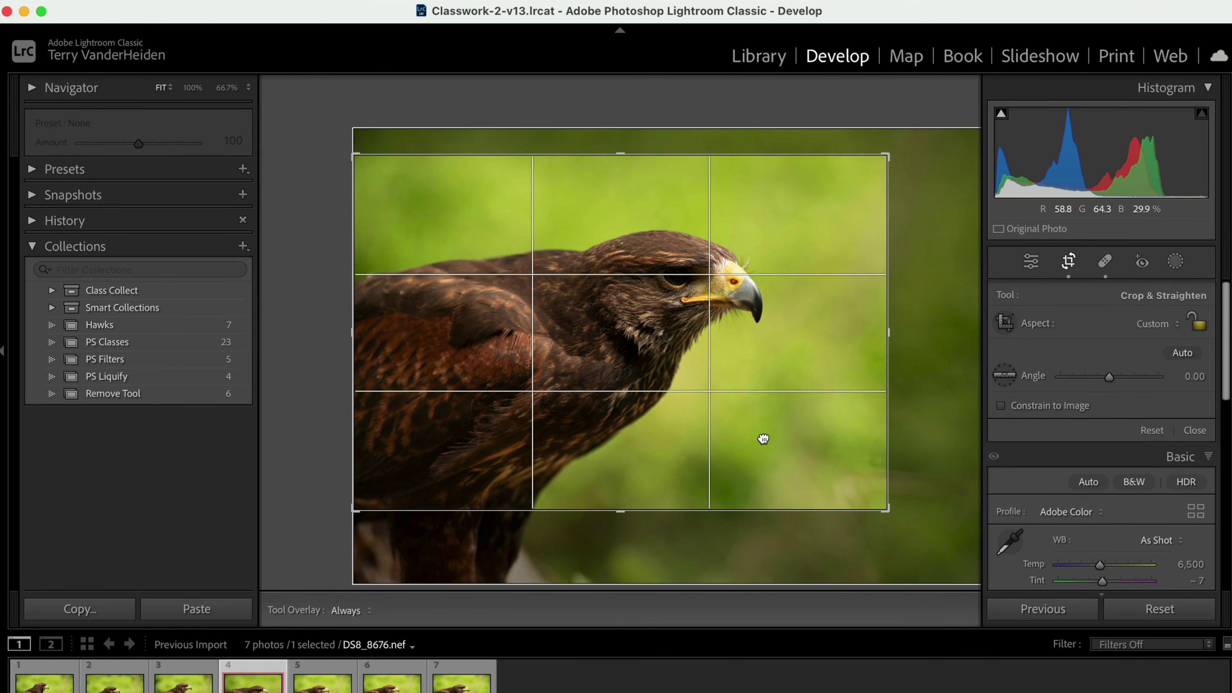
{"action": "left_click_drag", "start_coordinate": [888, 509], "coordinate": [870, 500]}
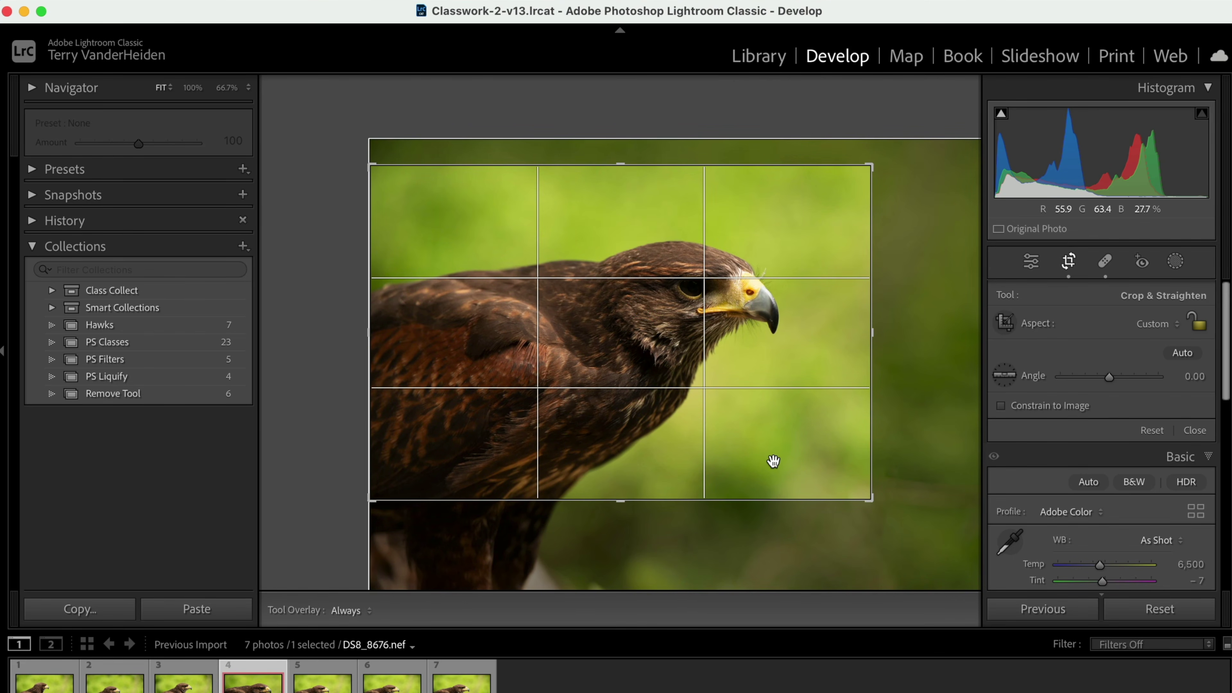
{"action": "key", "text": "Return"}
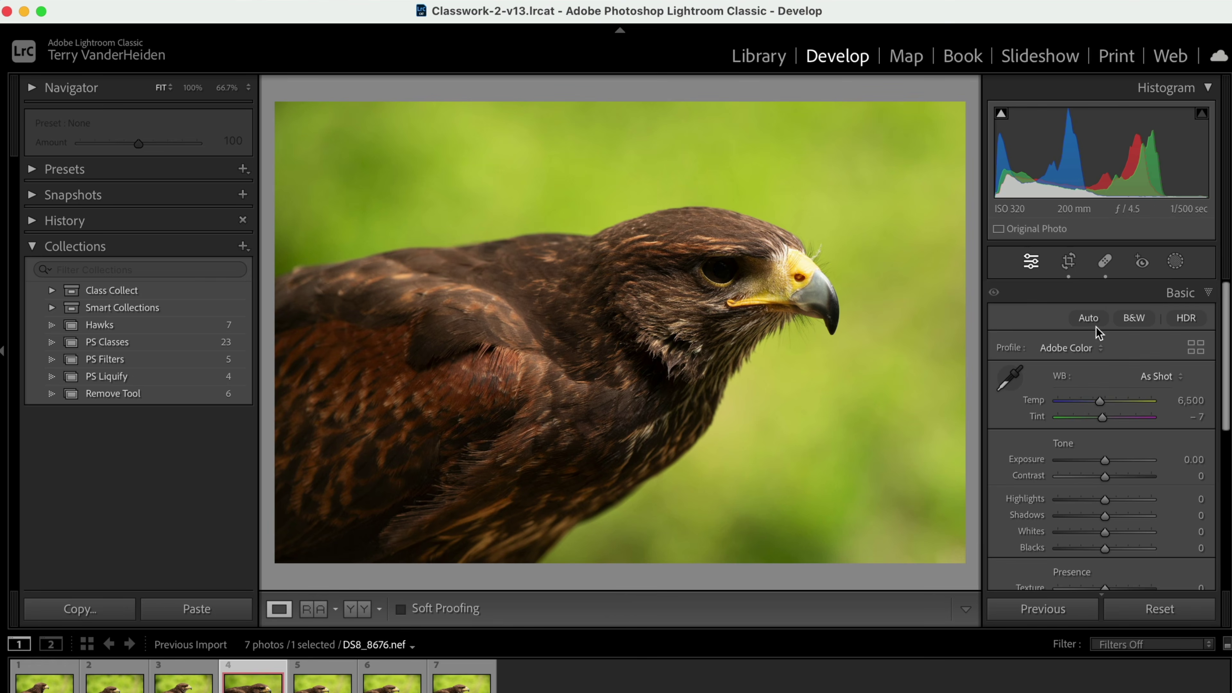
Step: Try a masking brush with exposure 2.96 on the hawk's neck and shoulder, undo it and leave masking
{"action": "left_click", "coordinate": [1176, 264]}
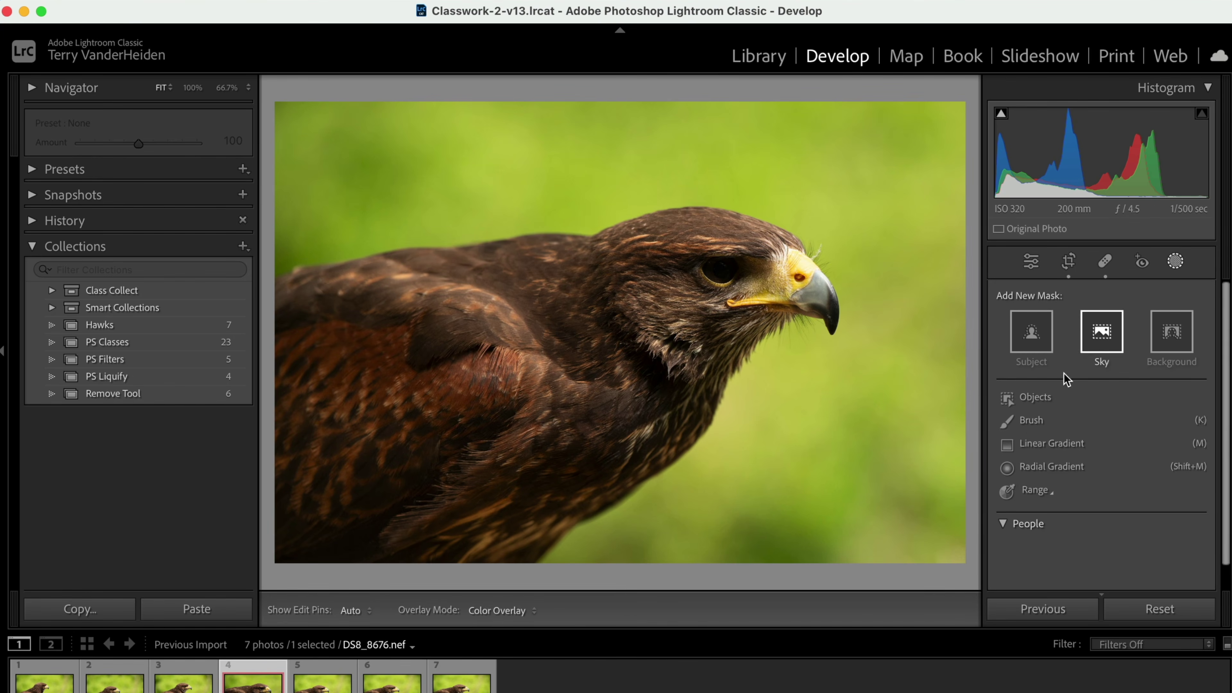
{"action": "left_click", "coordinate": [1030, 430]}
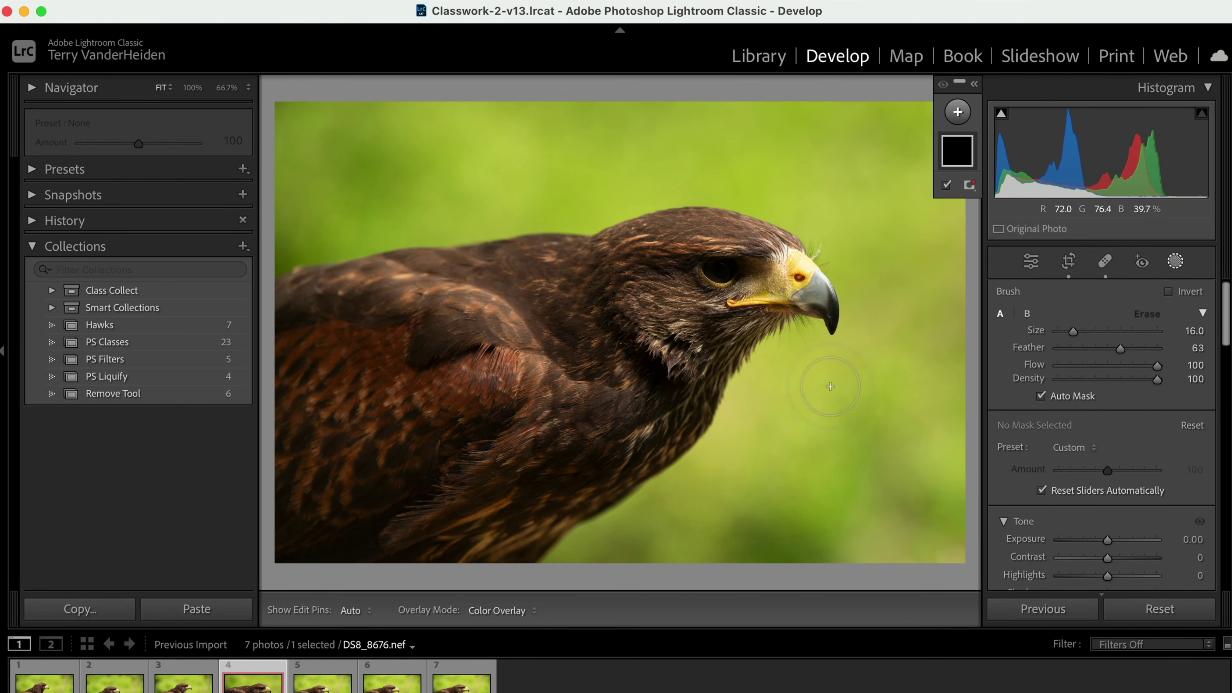
{"action": "left_click_drag", "start_coordinate": [1109, 537], "coordinate": [1145, 540]}
{"action": "mouse_move", "coordinate": [630, 288]}
{"action": "left_mouse_down"}
{"action": "mouse_move", "coordinate": [551, 370]}
{"action": "mouse_move", "coordinate": [517, 388]}
{"action": "left_mouse_up"}
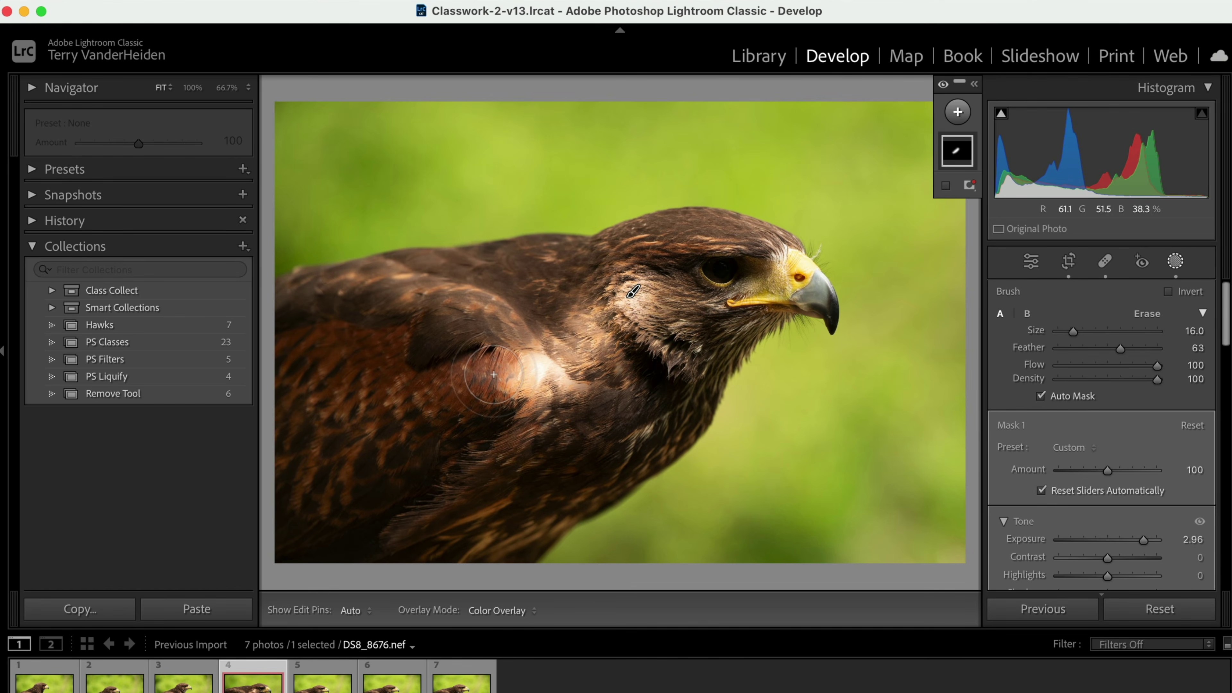
{"action": "key", "text": "super+z"}
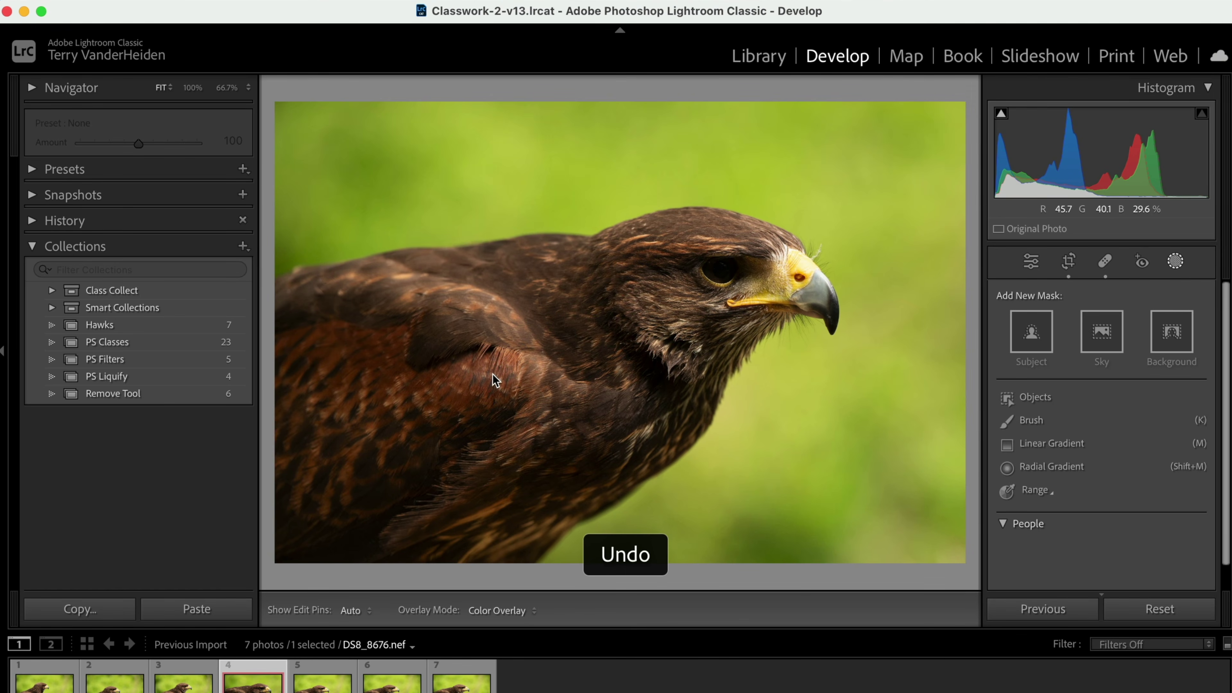
{"action": "left_click", "coordinate": [1174, 265]}
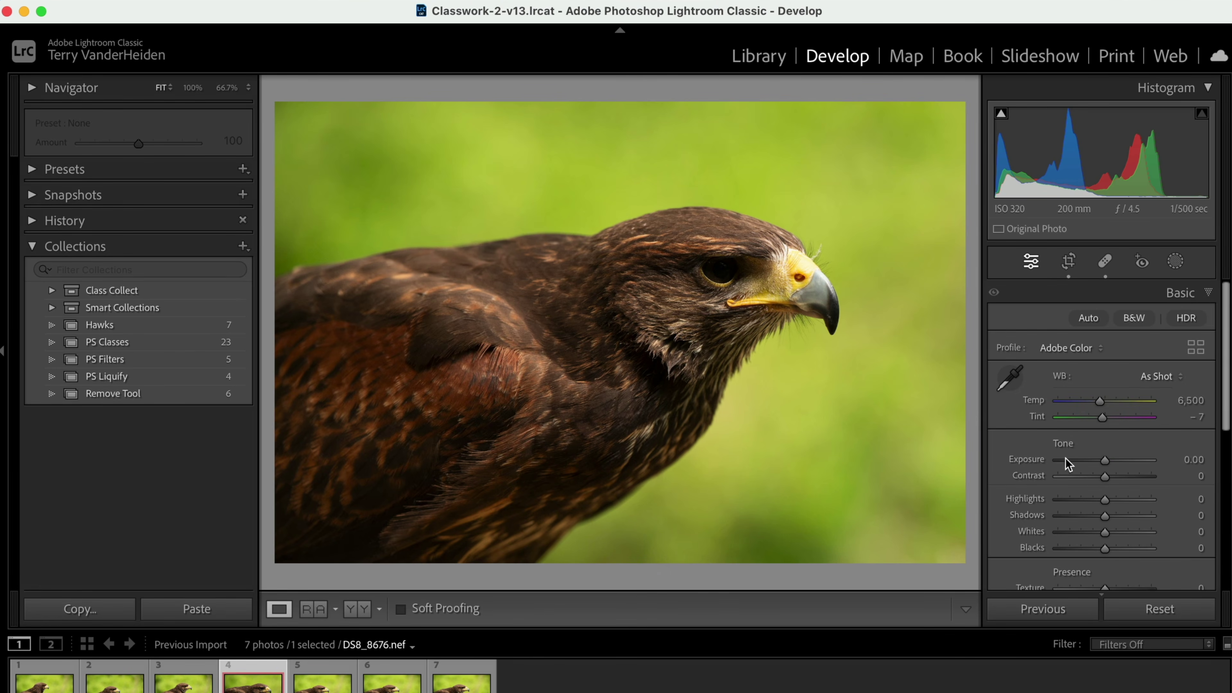
Step: Try the TV-001 Iris Highlight preset with a new masking brush, undo it and leave masking
{"action": "left_click", "coordinate": [1176, 262]}
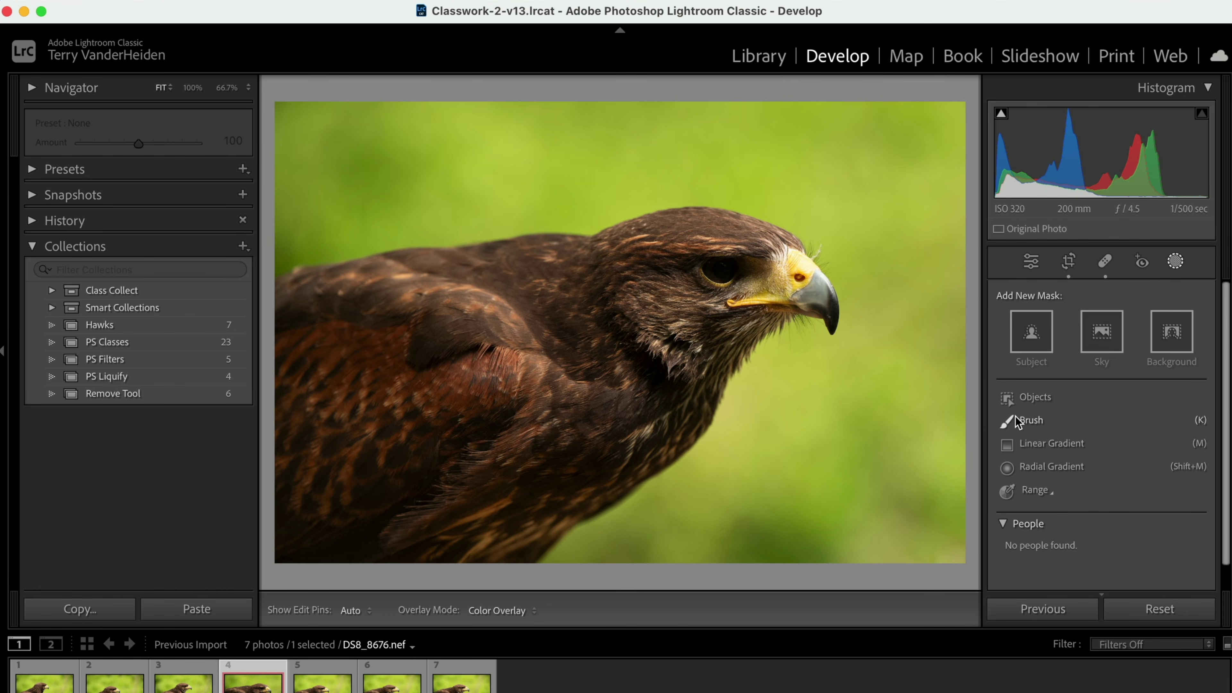
{"action": "left_click", "coordinate": [1015, 420]}
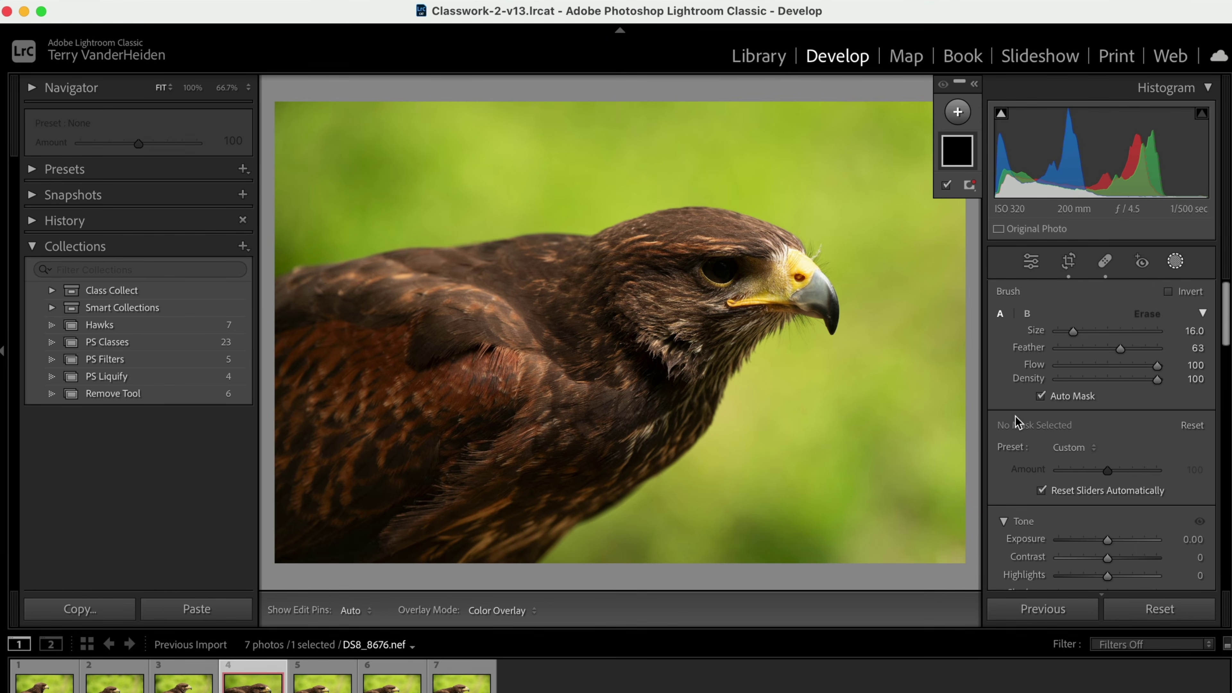
{"action": "left_click", "coordinate": [1085, 454]}
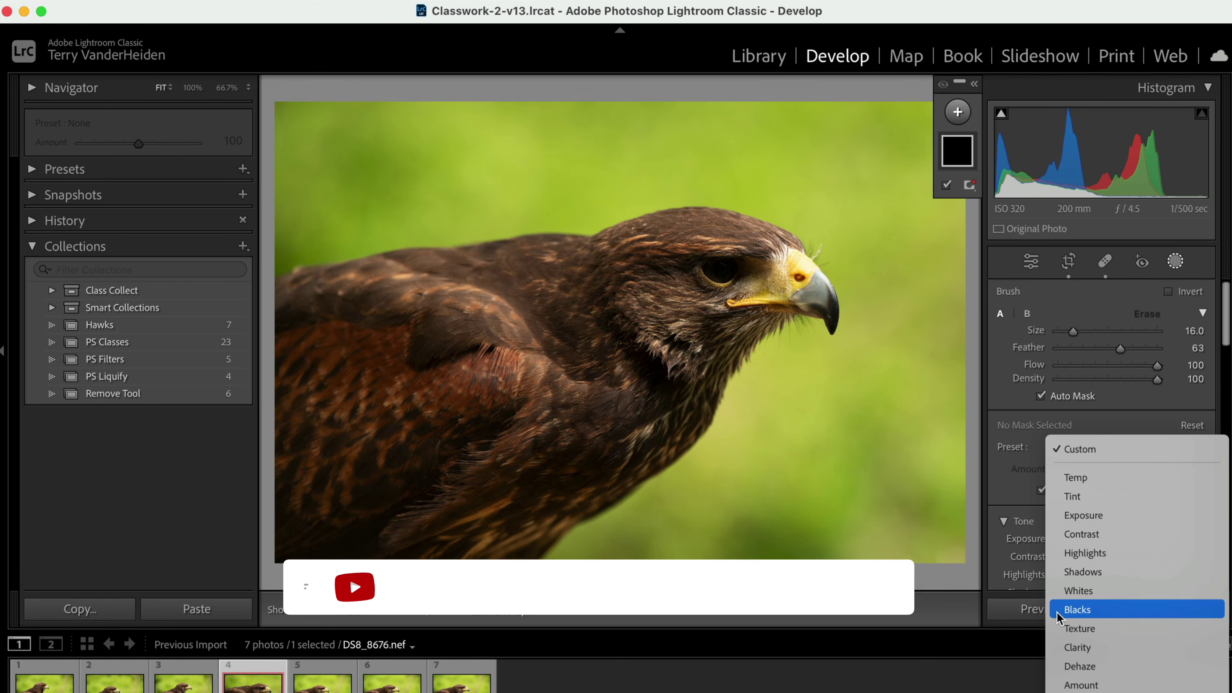
{"action": "scroll", "coordinate": [1110, 480], "scroll_direction": "down", "scroll_amount": 10}
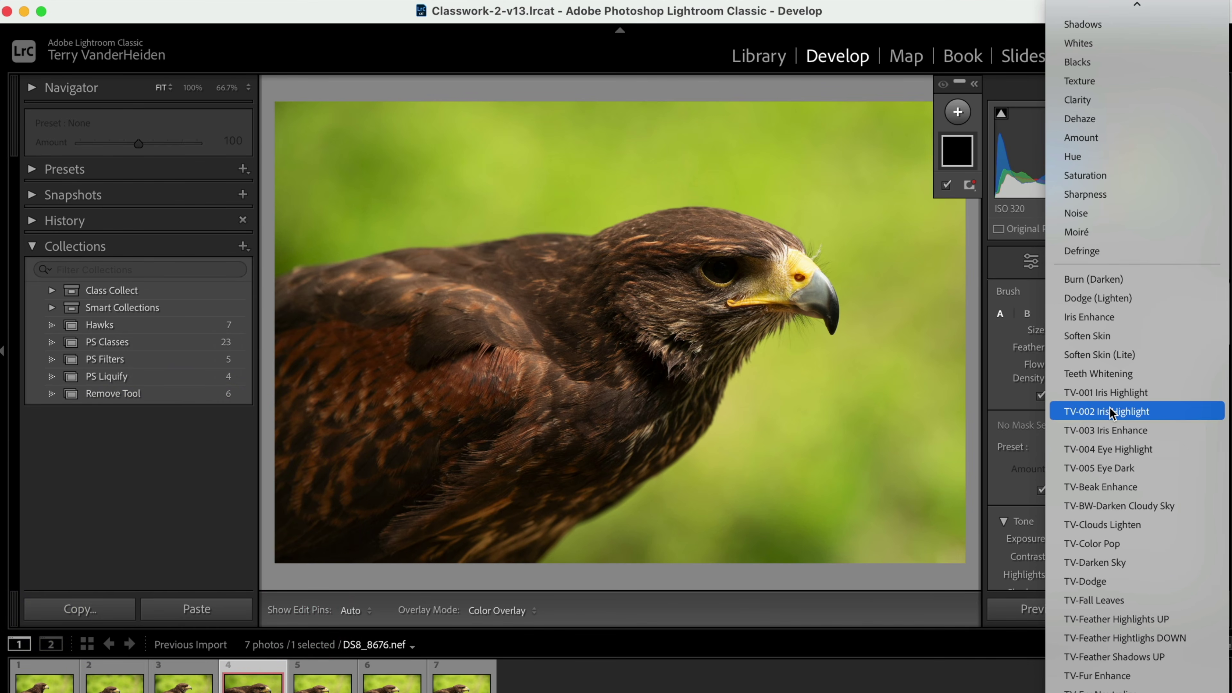
{"action": "left_click", "coordinate": [1088, 395]}
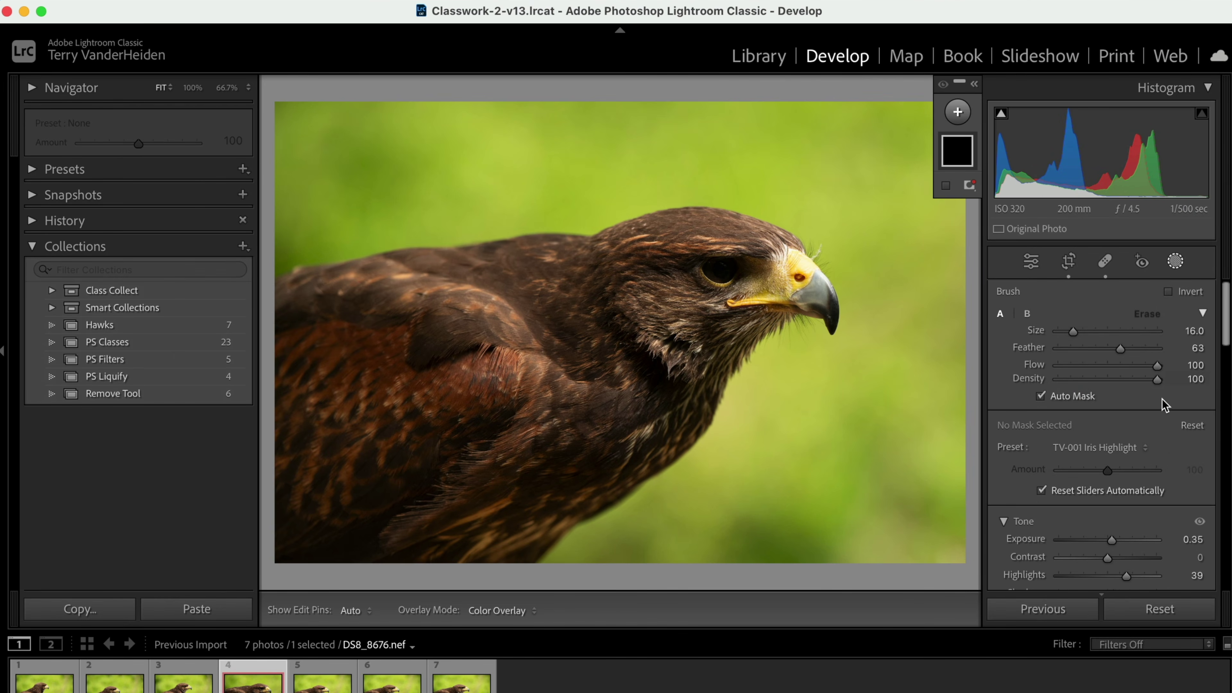
{"action": "key", "text": "super+z"}
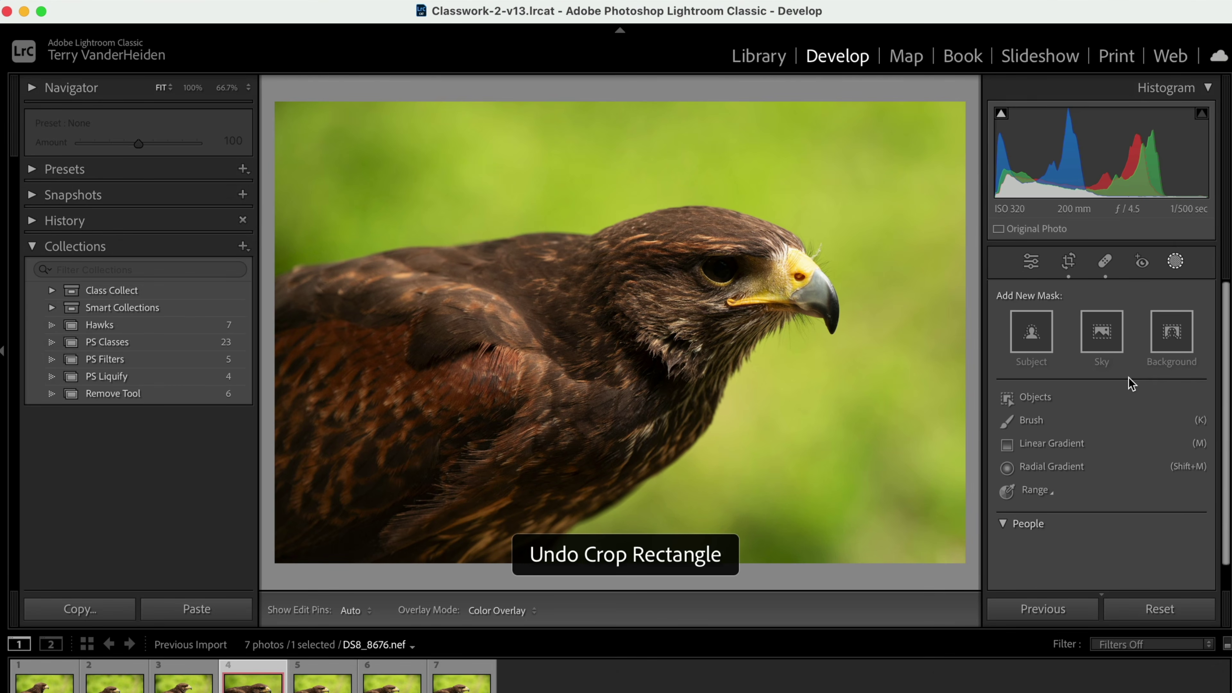
{"action": "left_click", "coordinate": [1177, 270]}
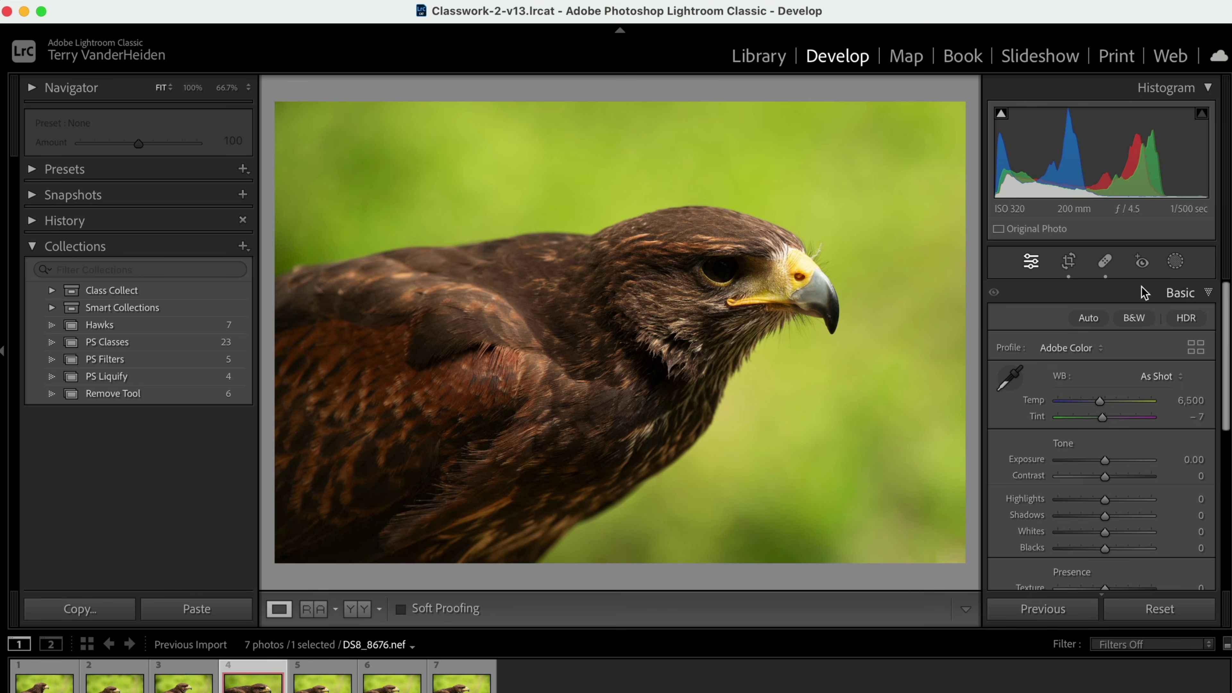
Step: Start a new masking brush, try the Exposure preset and load the TV-001 Iris Highlight preset instead
{"action": "left_click", "coordinate": [1174, 264]}
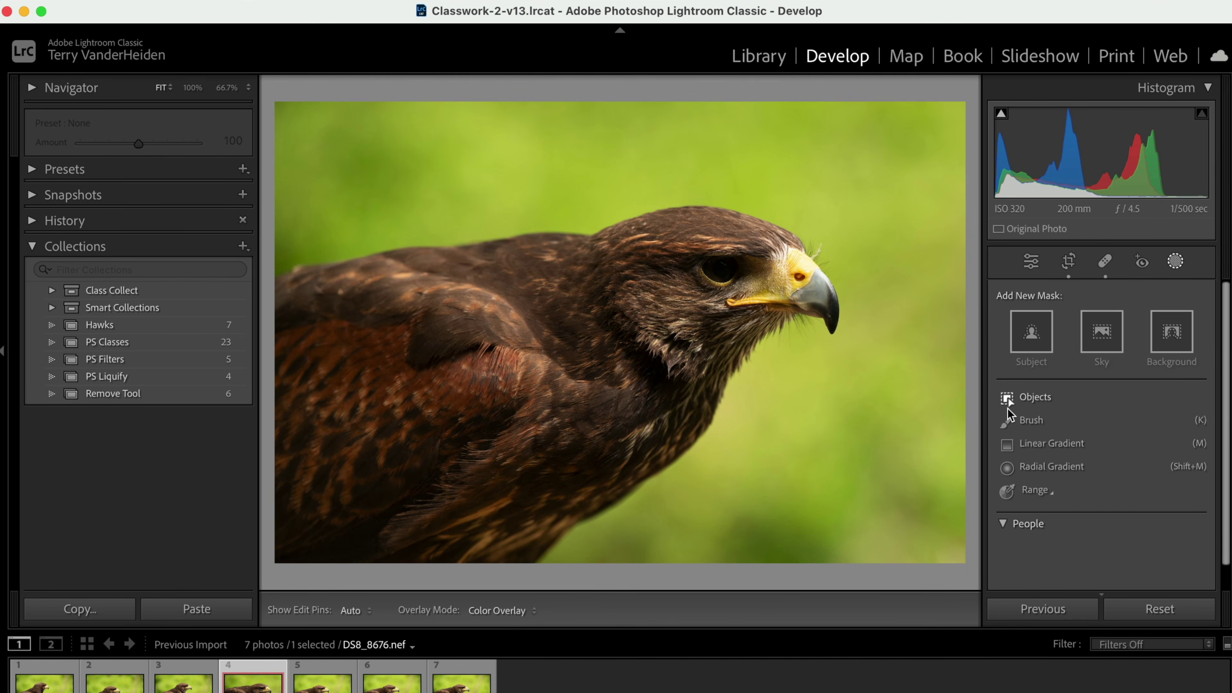
{"action": "left_click", "coordinate": [1007, 420]}
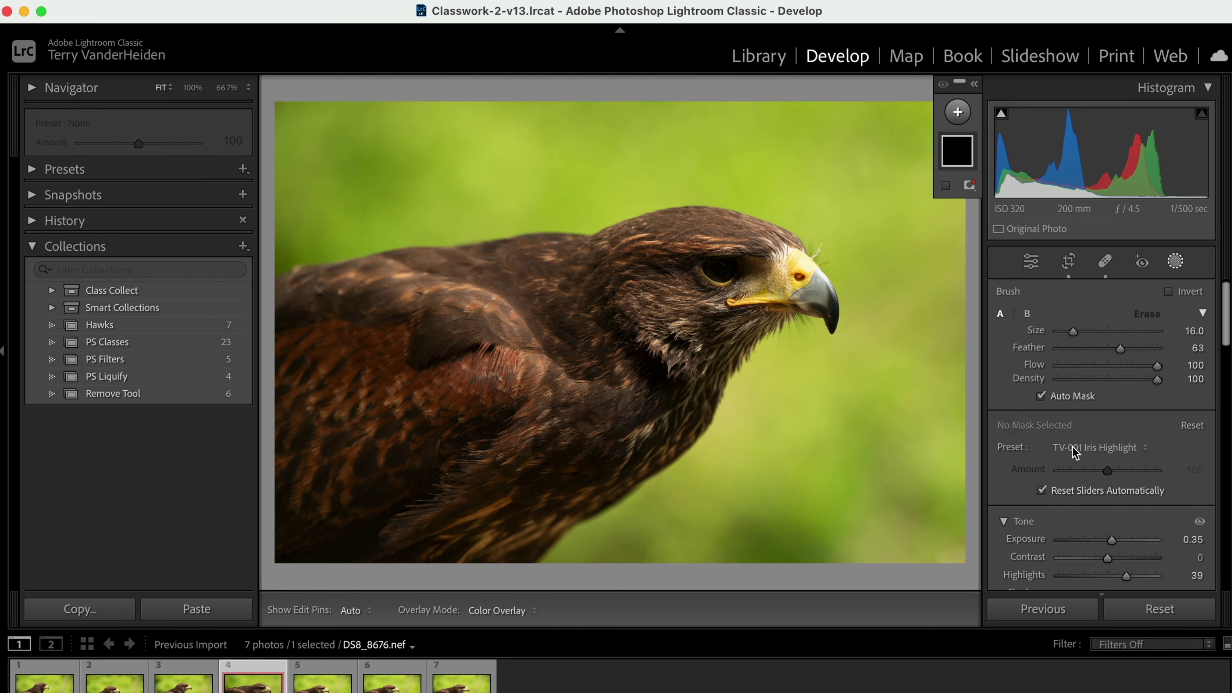
{"action": "left_click", "coordinate": [1126, 449]}
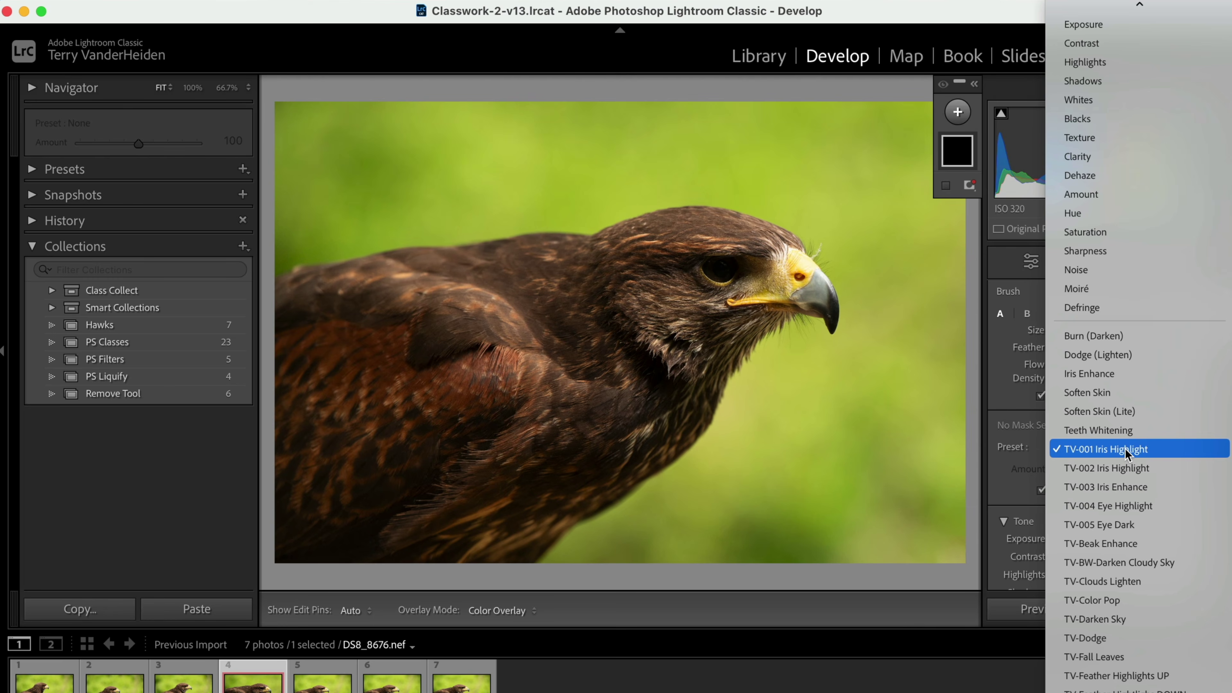
{"action": "mouse_move", "coordinate": [1116, 9]}
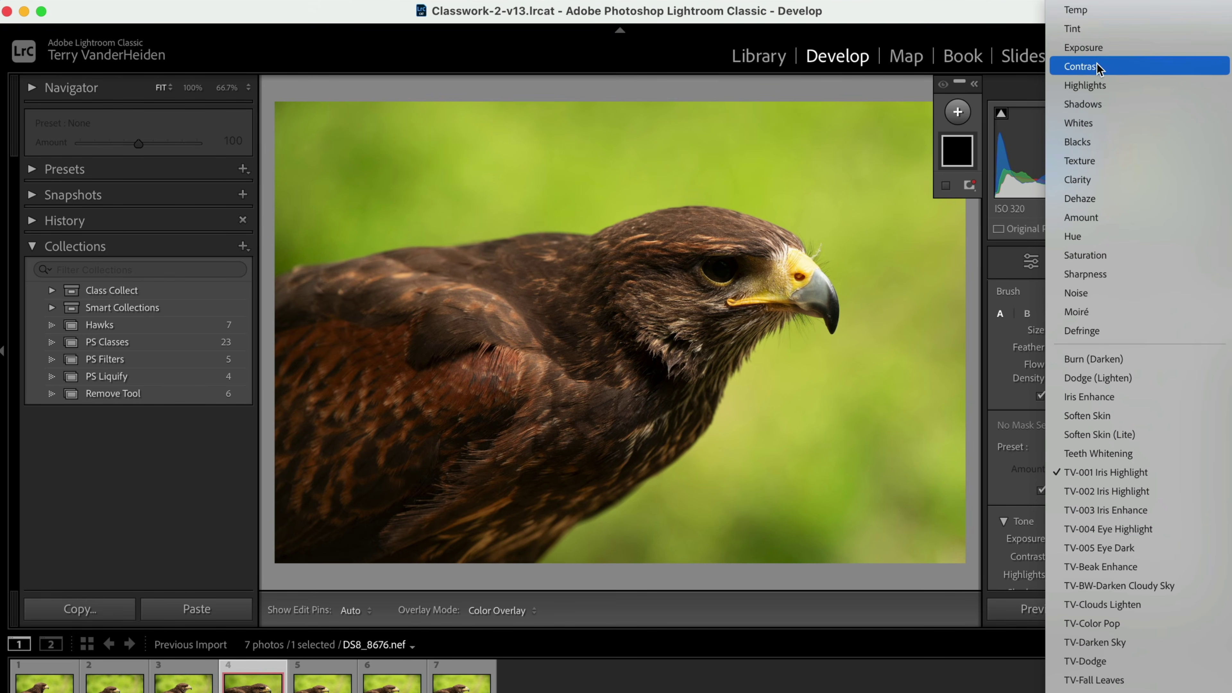
{"action": "left_click", "coordinate": [1100, 50]}
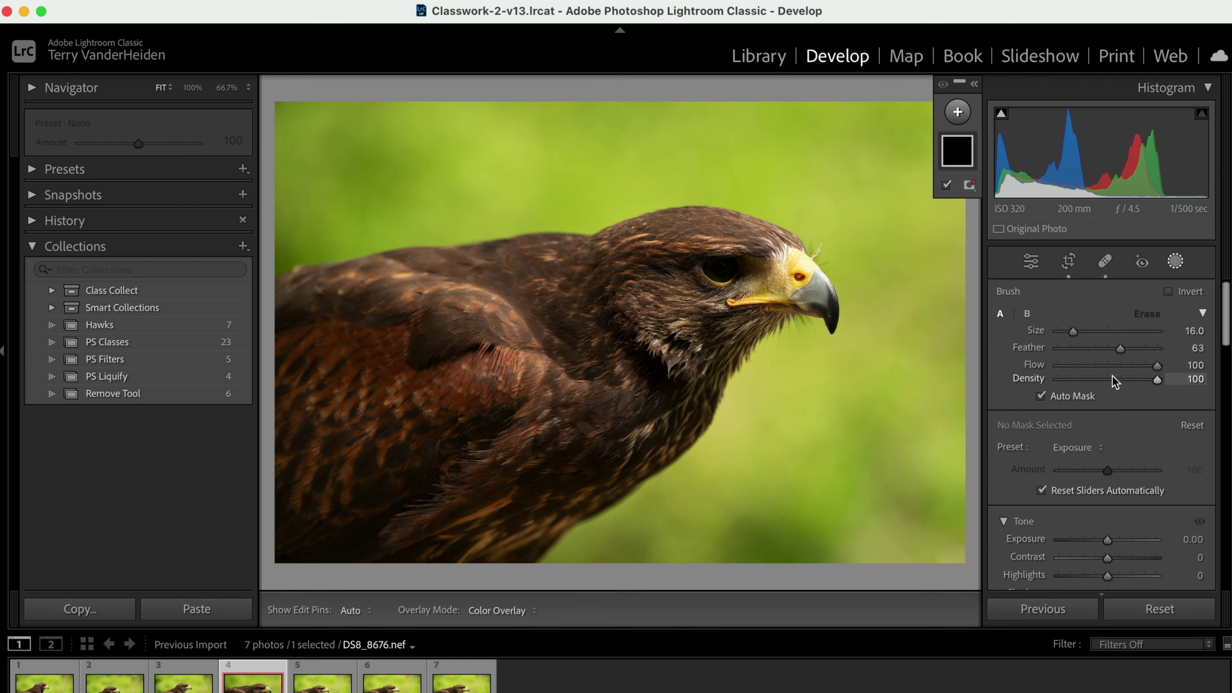
{"action": "scroll", "coordinate": [1114, 378], "scroll_direction": "down", "scroll_amount": 4}
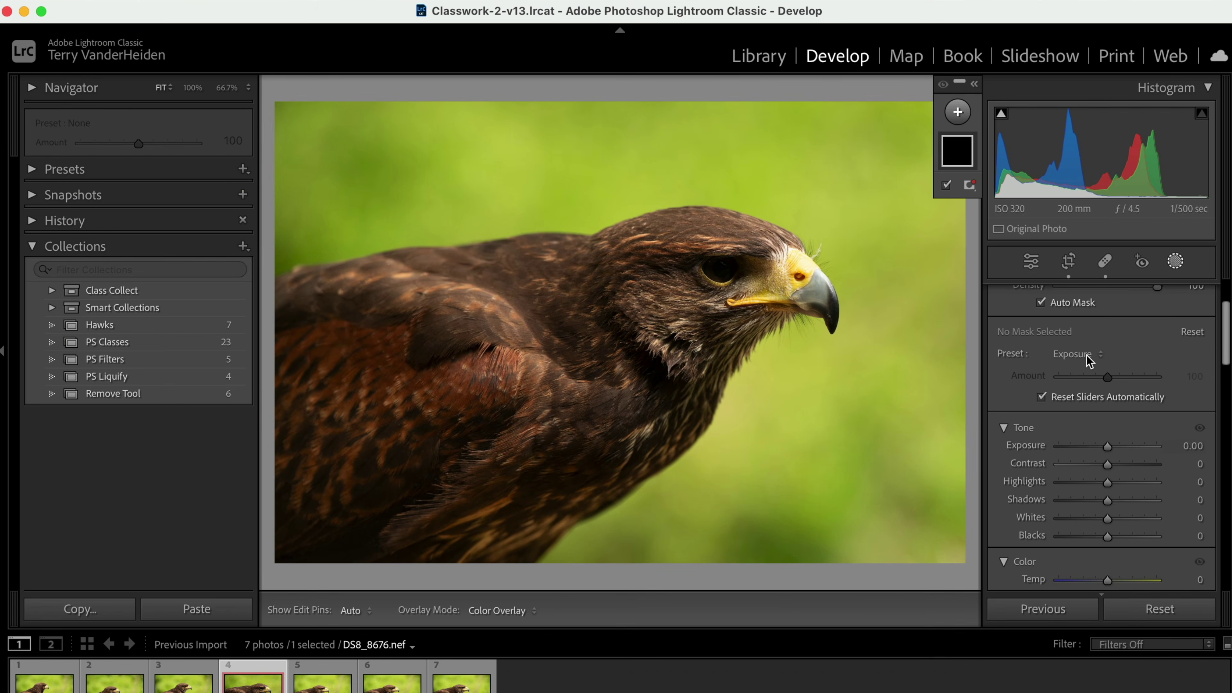
{"action": "left_click", "coordinate": [1086, 355]}
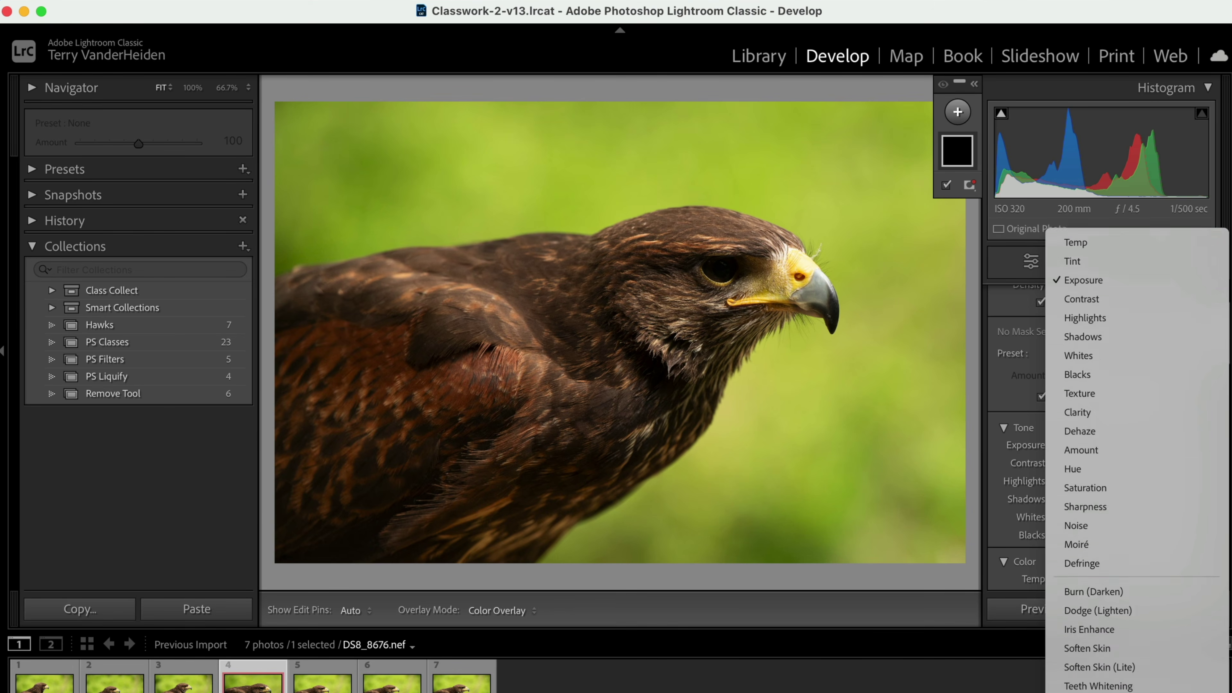
{"action": "left_click", "coordinate": [1108, 517]}
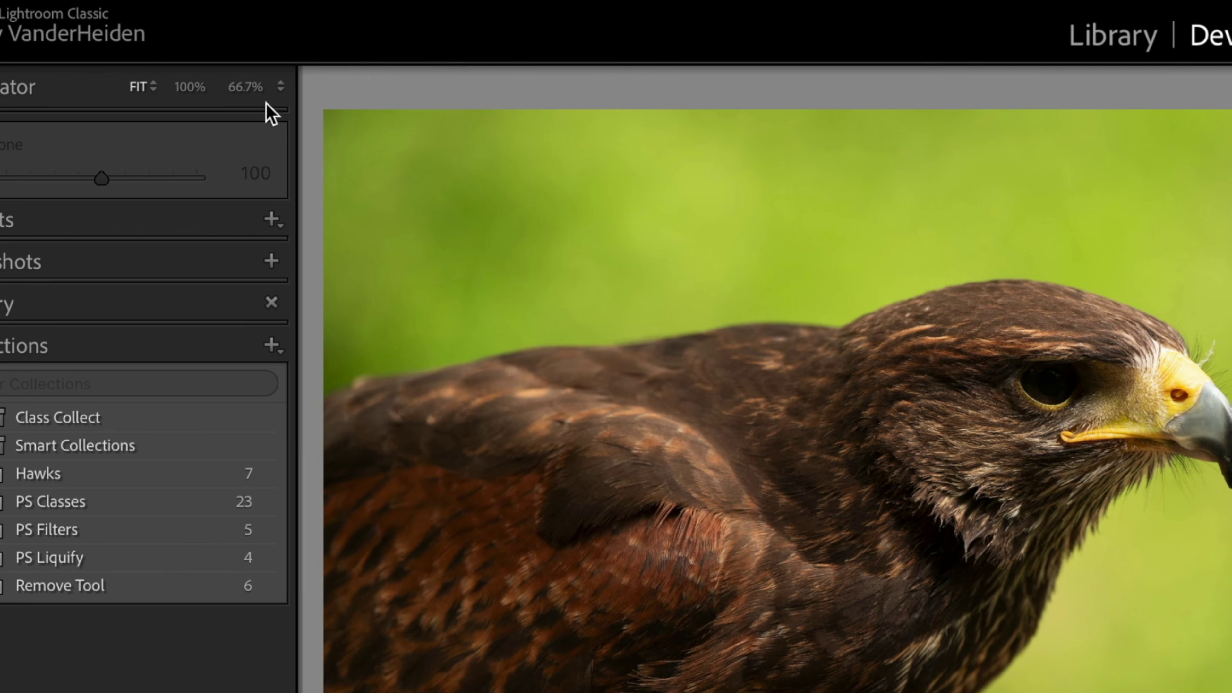
Step: Paint the iris highlight over the hawk's eye at 100% zoom, hiding and showing the edit pin to check it
{"action": "left_click", "coordinate": [190, 87]}
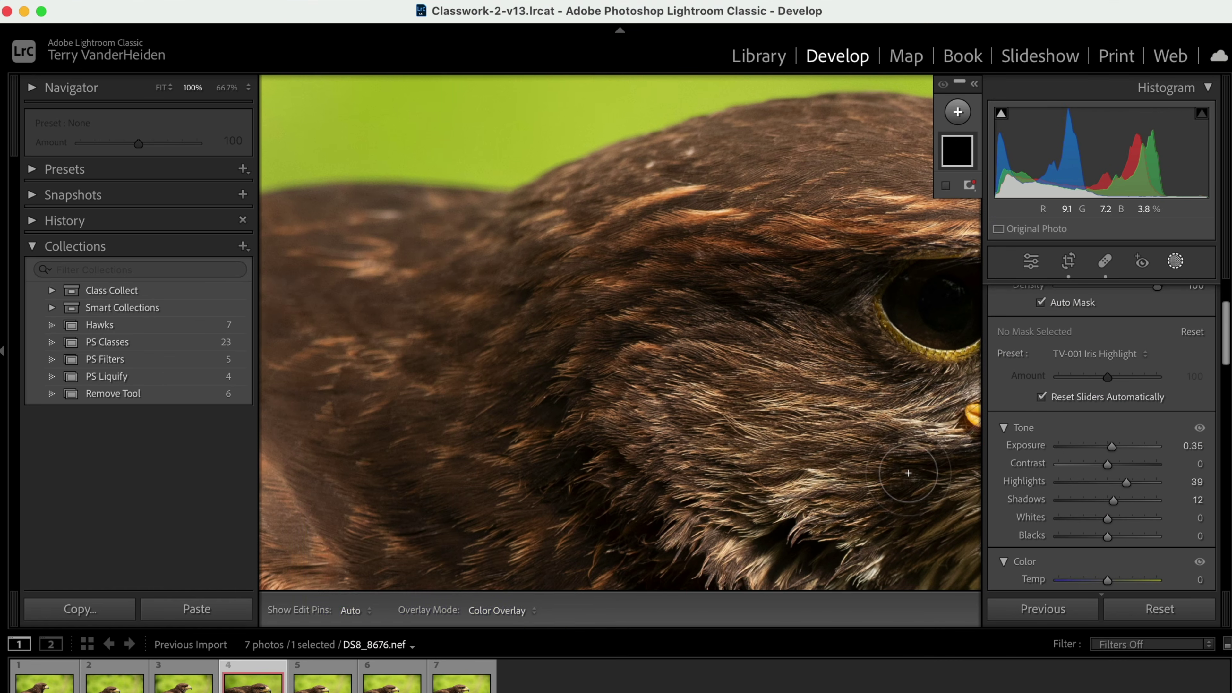
{"action": "key", "text": "space"}
{"action": "left_click_drag", "start_coordinate": [908, 473], "coordinate": [545, 460]}
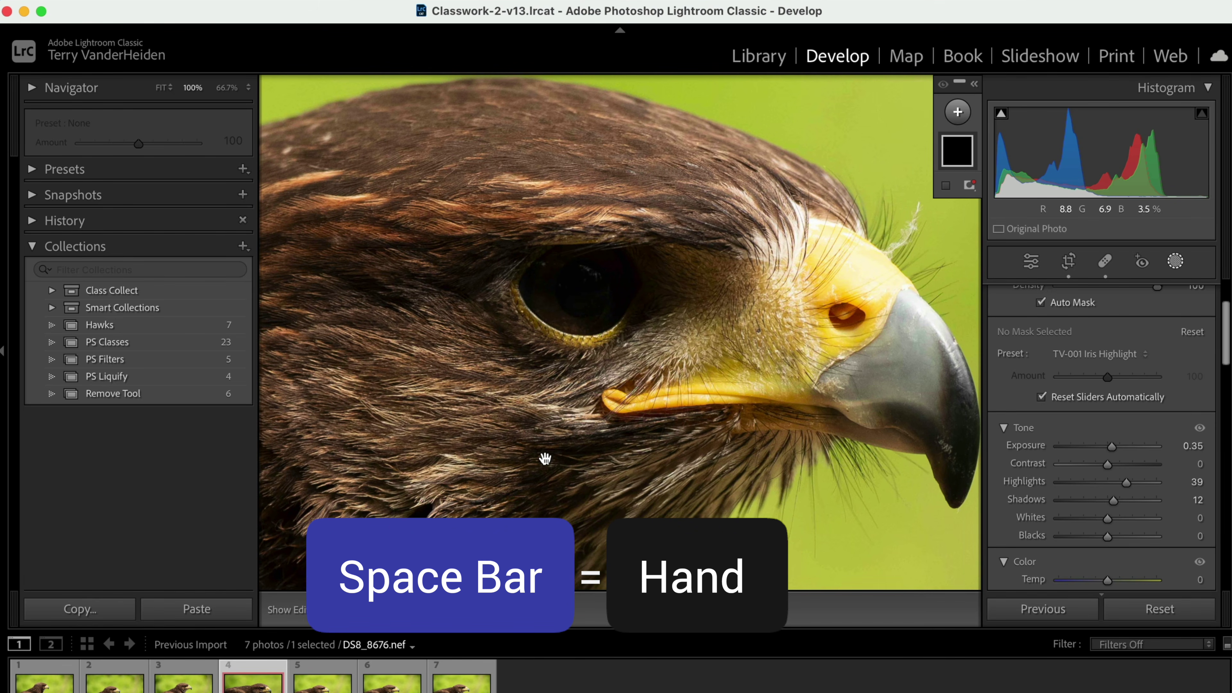
{"action": "left_click_drag", "start_coordinate": [627, 448], "coordinate": [619, 454]}
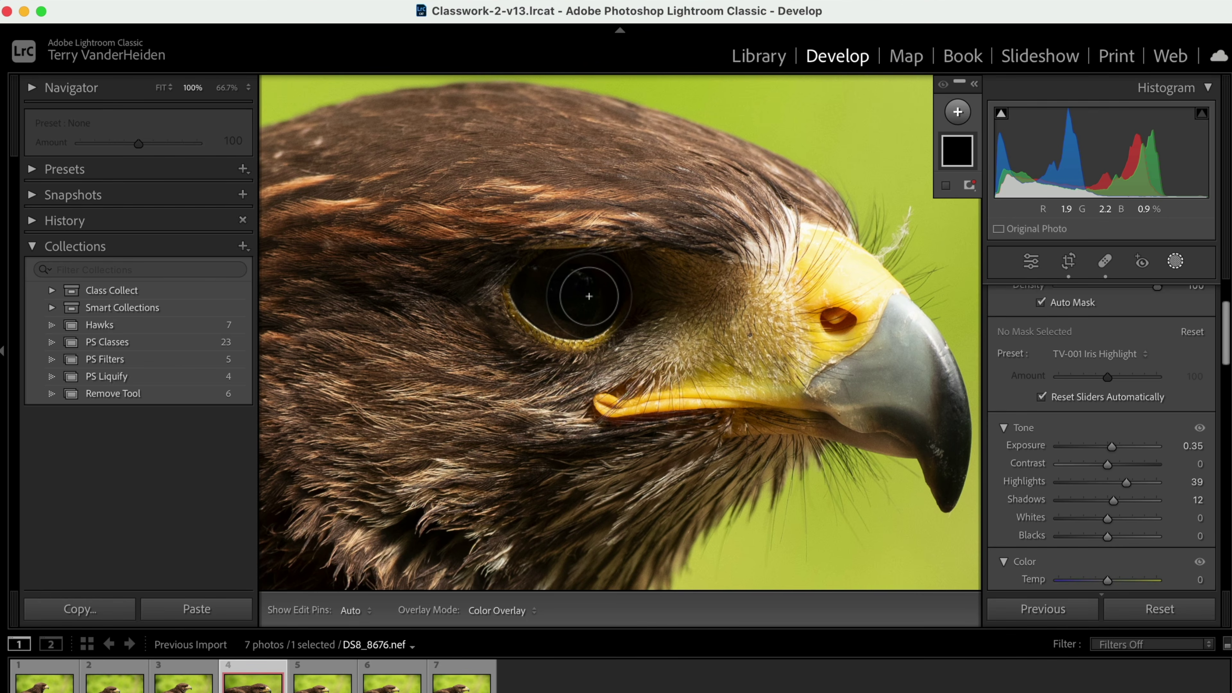
{"action": "key", "text": "h"}
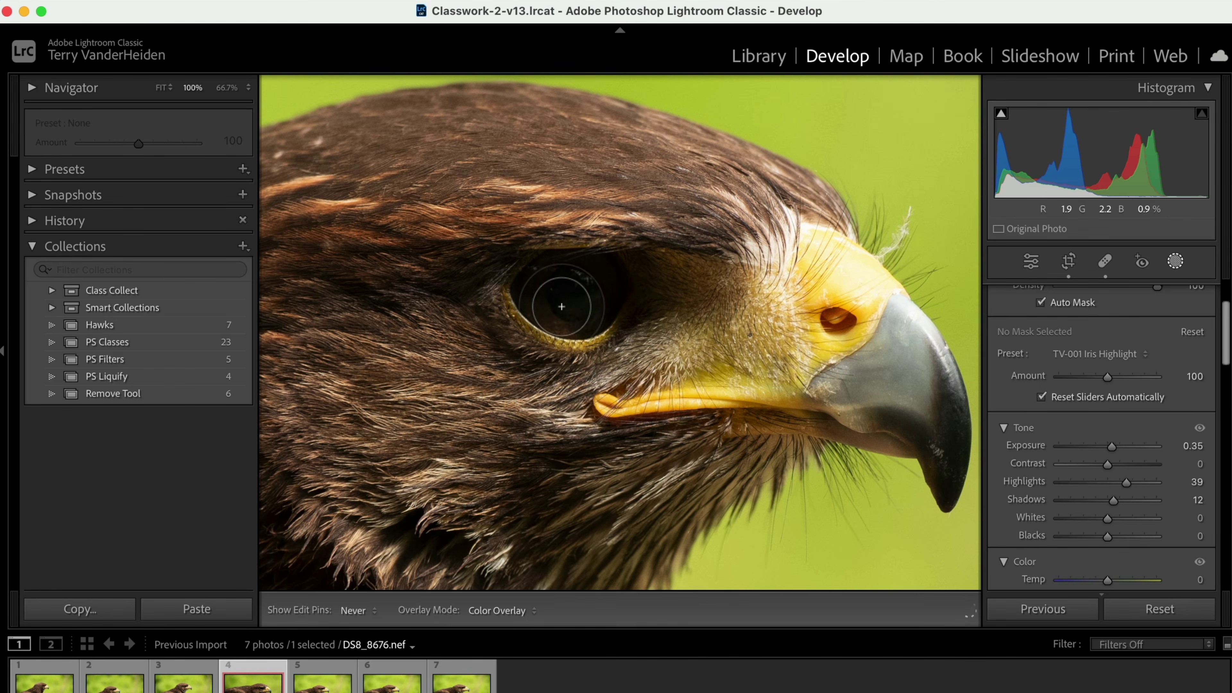
{"action": "mouse_move", "coordinate": [538, 273]}
{"action": "left_mouse_down"}
{"action": "mouse_move", "coordinate": [552, 296]}
{"action": "mouse_move", "coordinate": [571, 296]}
{"action": "left_mouse_up"}
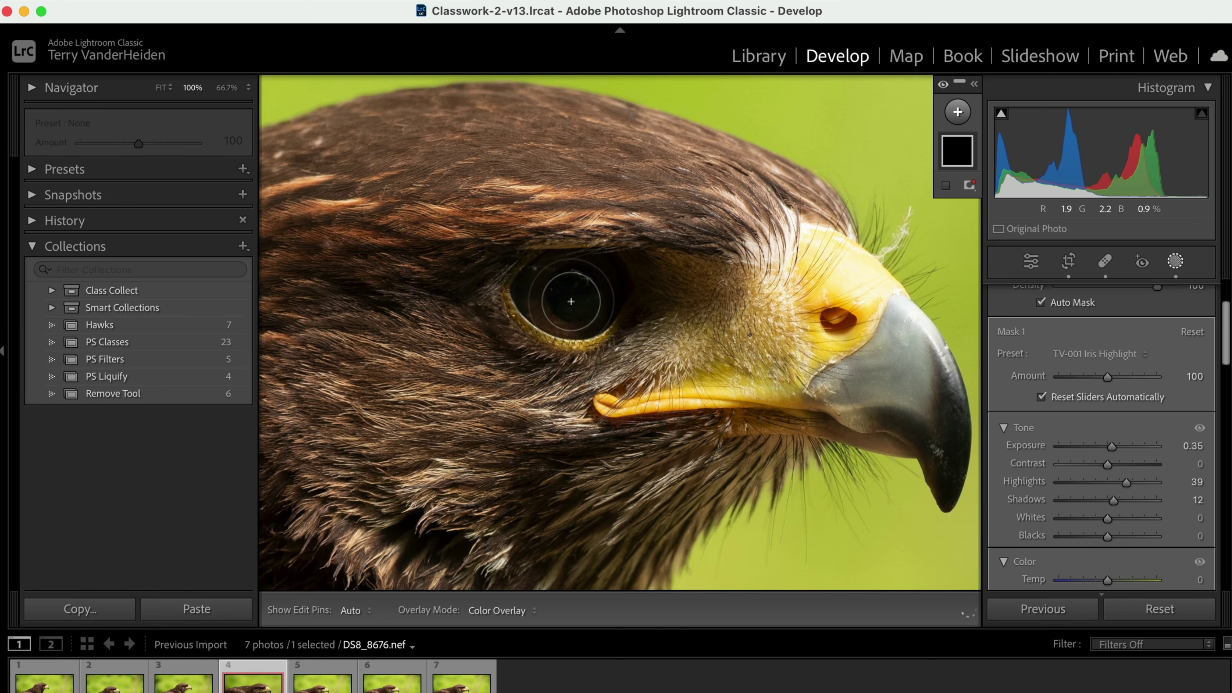
{"action": "mouse_move", "coordinate": [593, 294]}
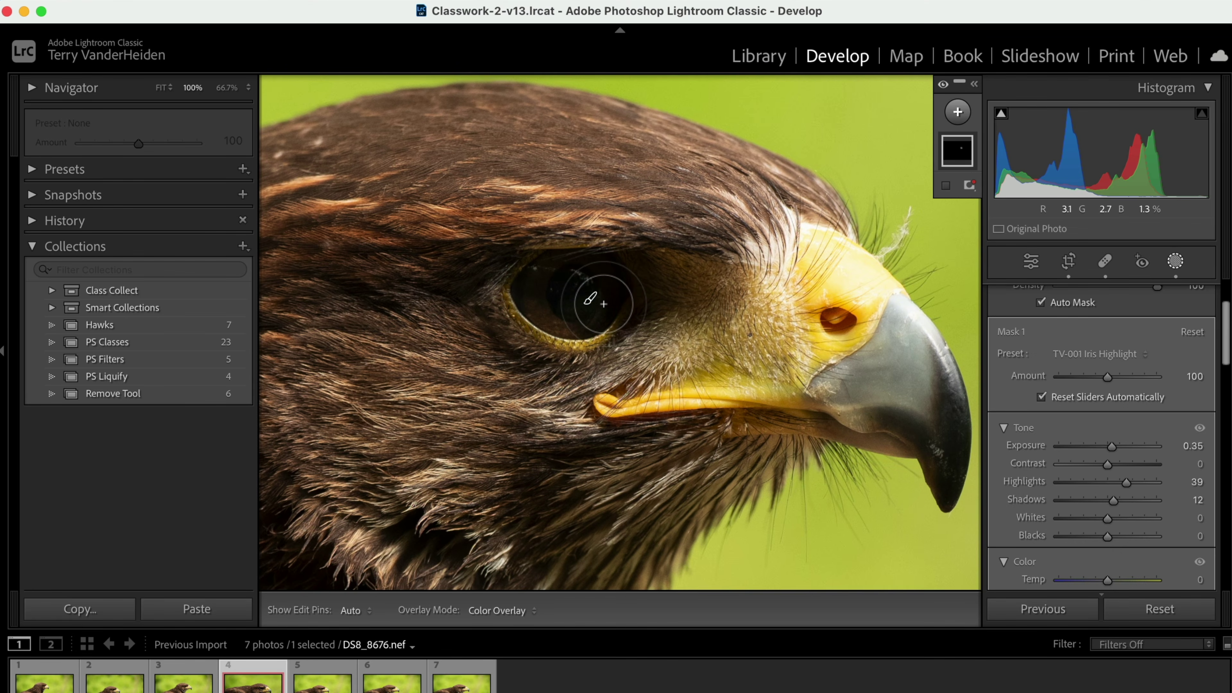
{"action": "key", "text": "h"}
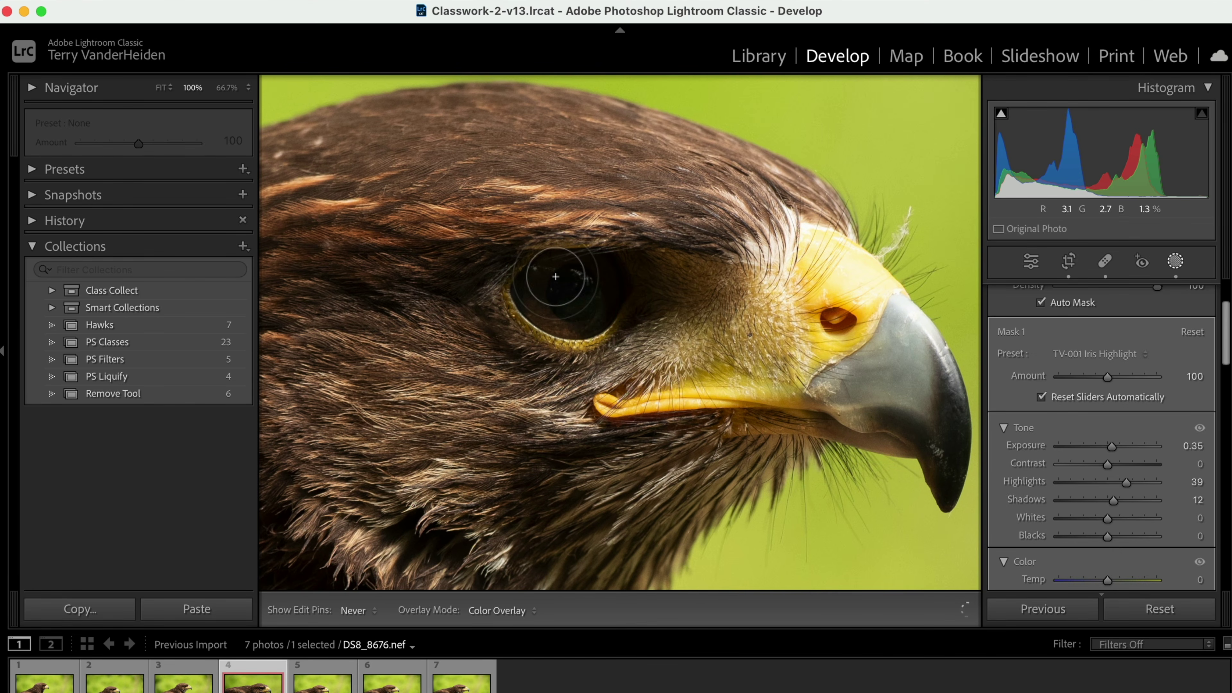
{"action": "key", "text": "h"}
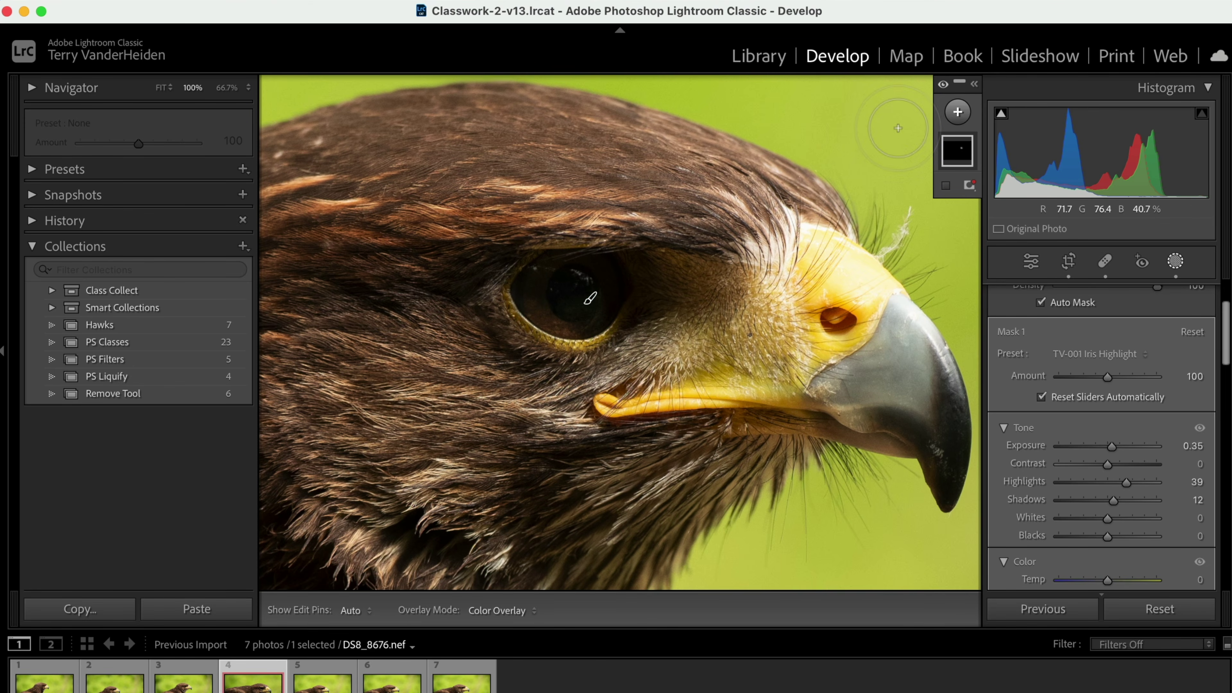
Step: Add a second brush mask and load the TV-002 Iris Highlight preset for it
{"action": "left_click", "coordinate": [957, 113]}
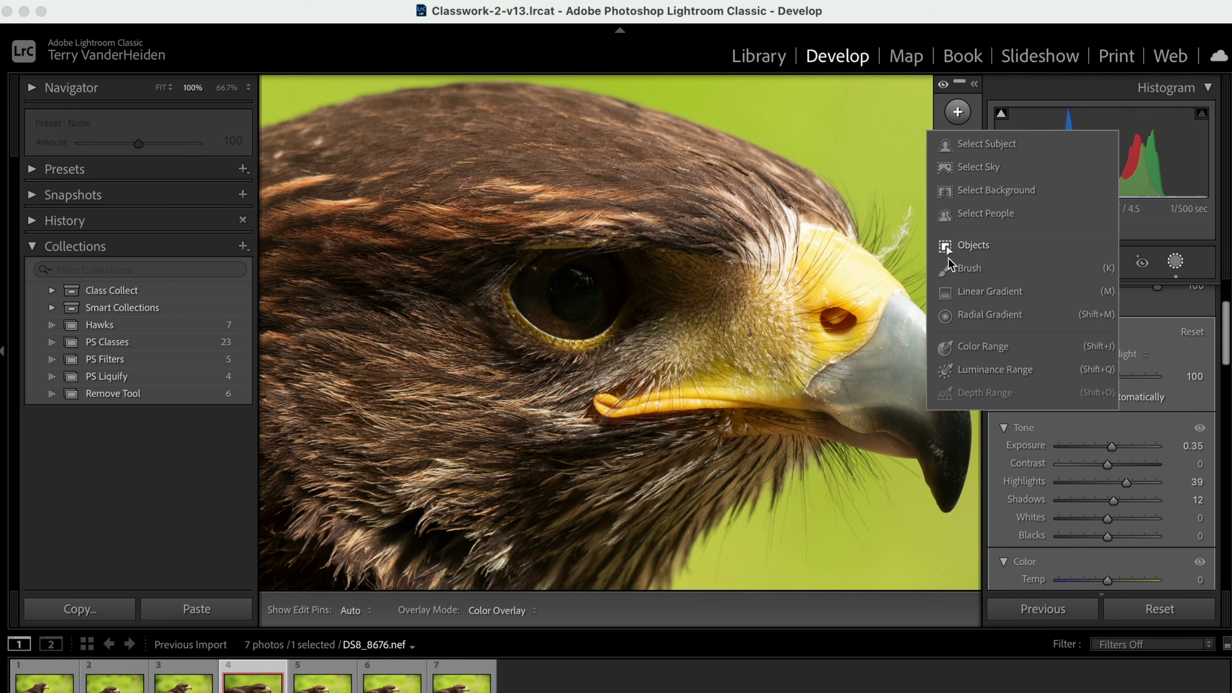
{"action": "left_click", "coordinate": [950, 268]}
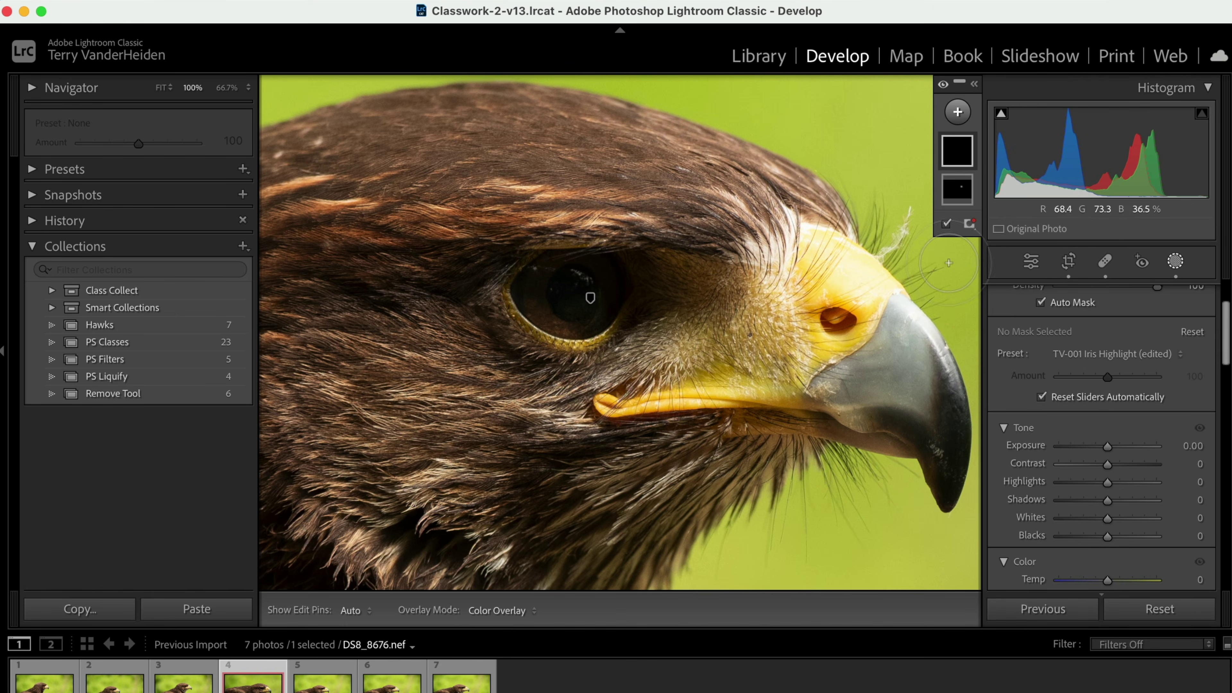
{"action": "left_click", "coordinate": [1140, 353]}
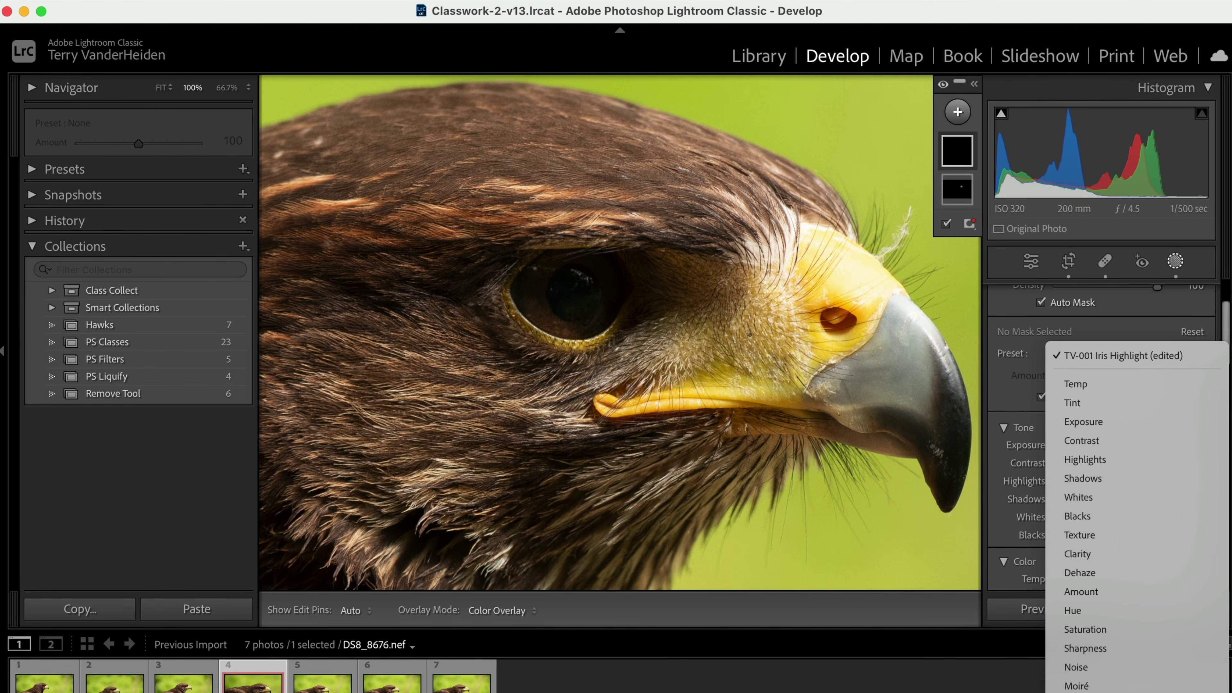
{"action": "scroll", "coordinate": [1115, 533], "scroll_direction": "down", "scroll_amount": 10}
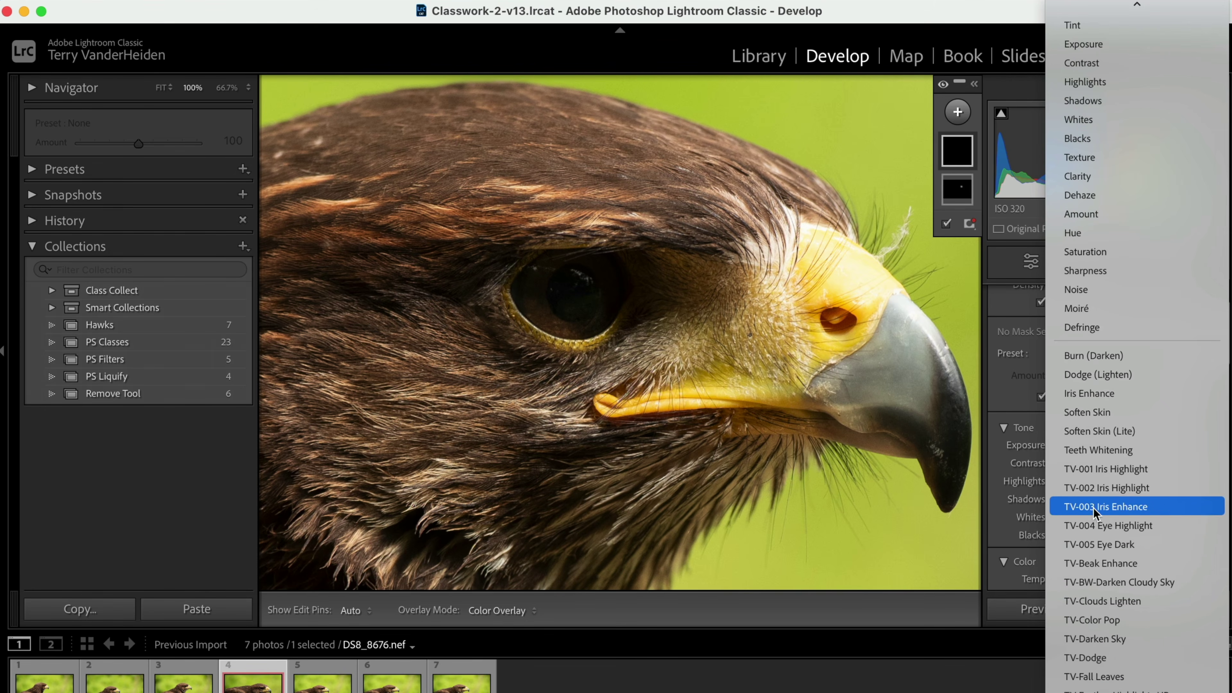
{"action": "left_click", "coordinate": [1094, 487]}
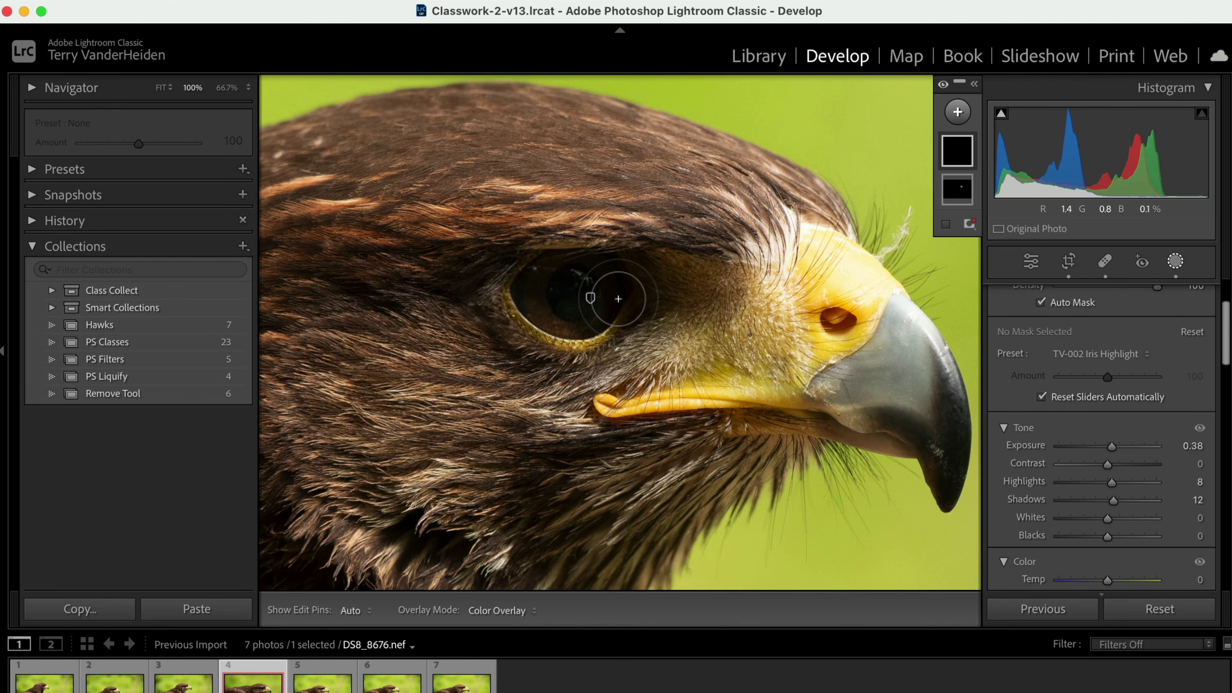
Step: Set the brush size to 17, try feather 14 before setting it to 65, and hide the edit pins over the eye
{"action": "scroll", "coordinate": [598, 309], "scroll_direction": "up", "scroll_amount": 4}
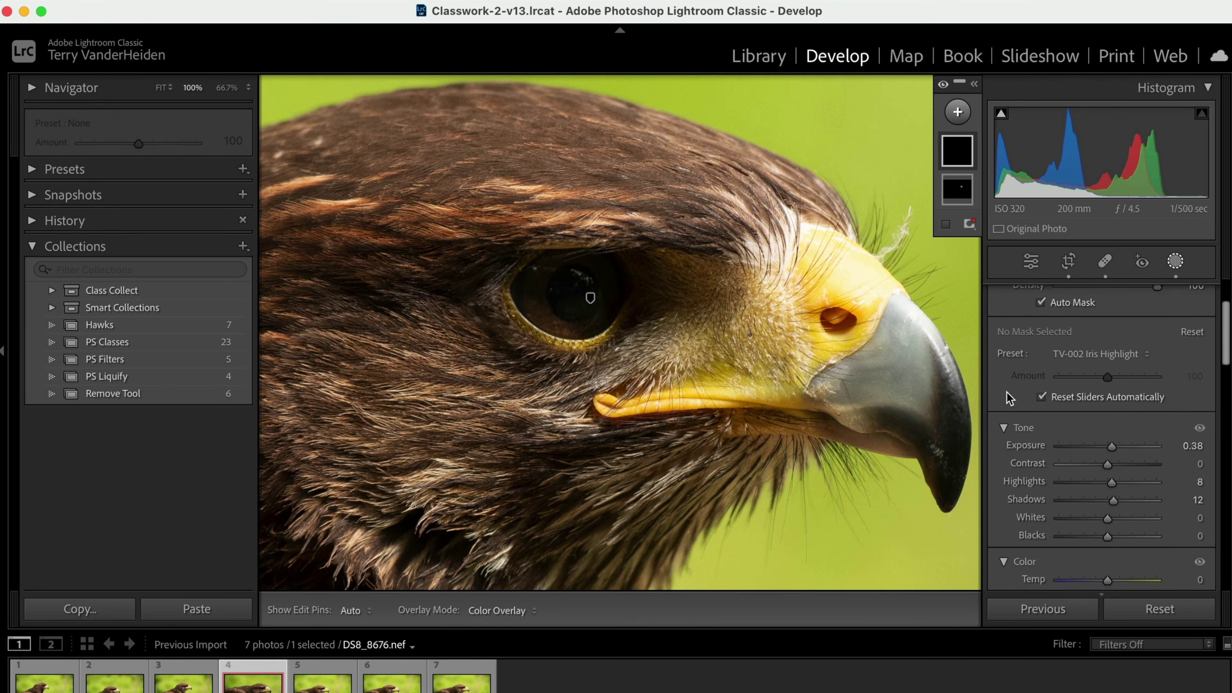
{"action": "scroll", "coordinate": [1144, 415], "scroll_direction": "up", "scroll_amount": 3}
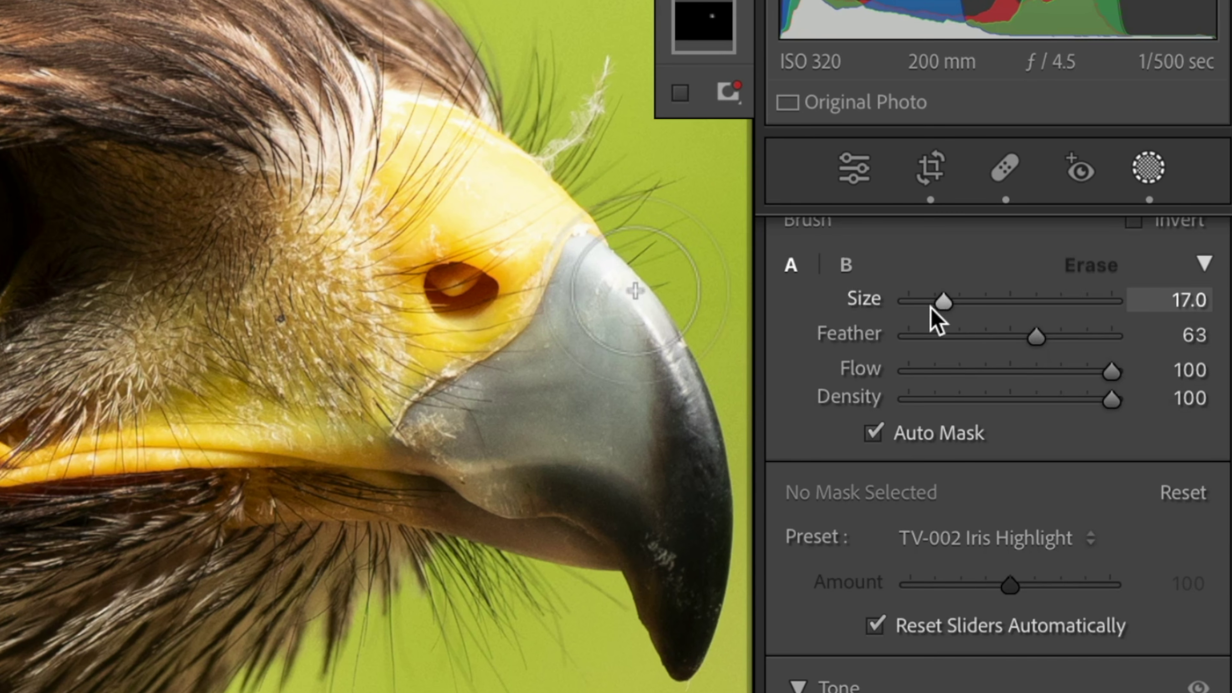
{"action": "left_click_drag", "start_coordinate": [1035, 342], "coordinate": [930, 342]}
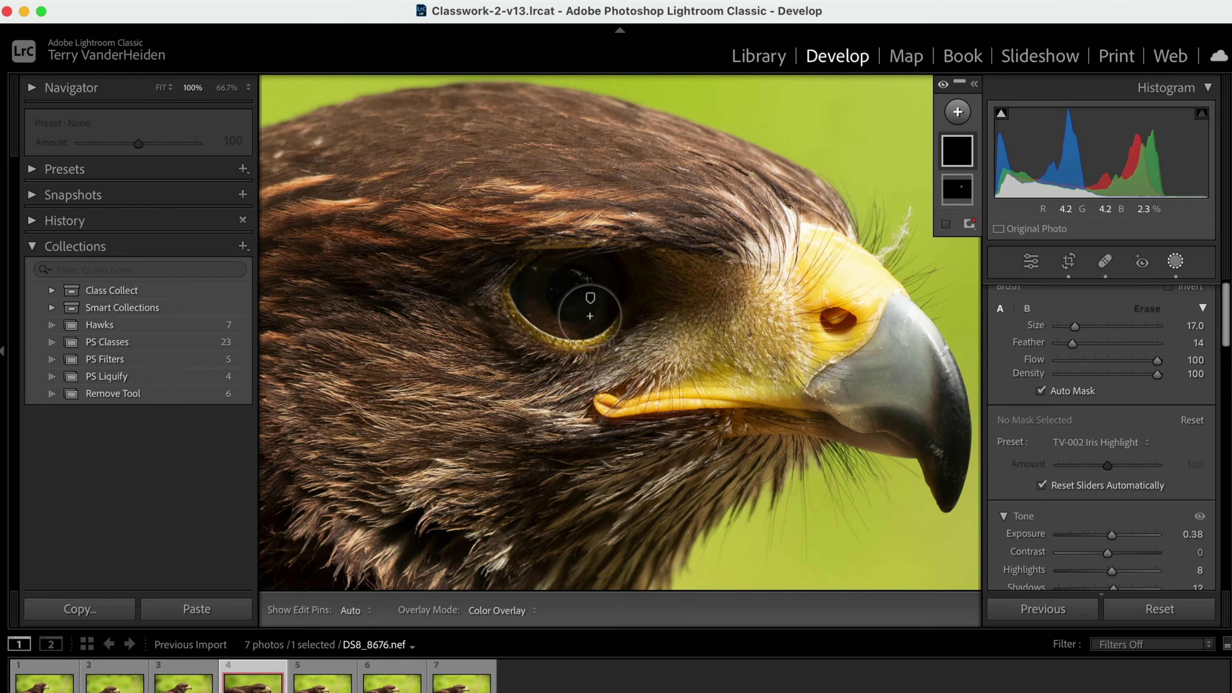
{"action": "mouse_move", "coordinate": [589, 311]}
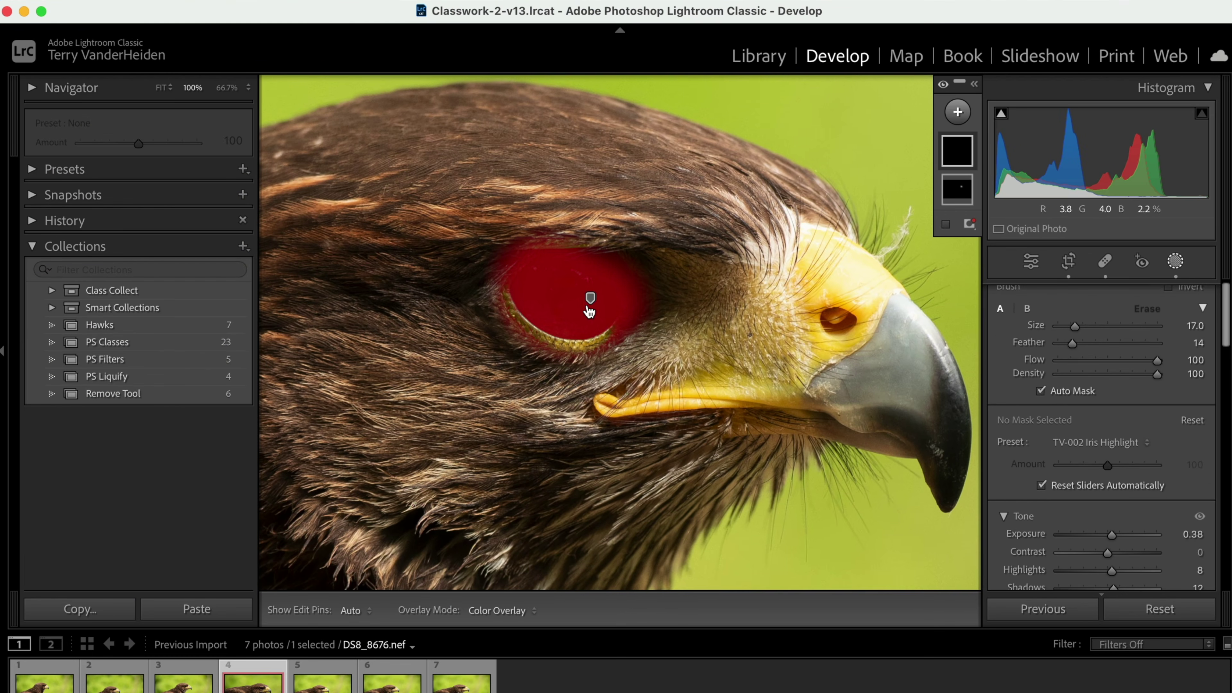
{"action": "left_click_drag", "start_coordinate": [1071, 343], "coordinate": [1125, 345]}
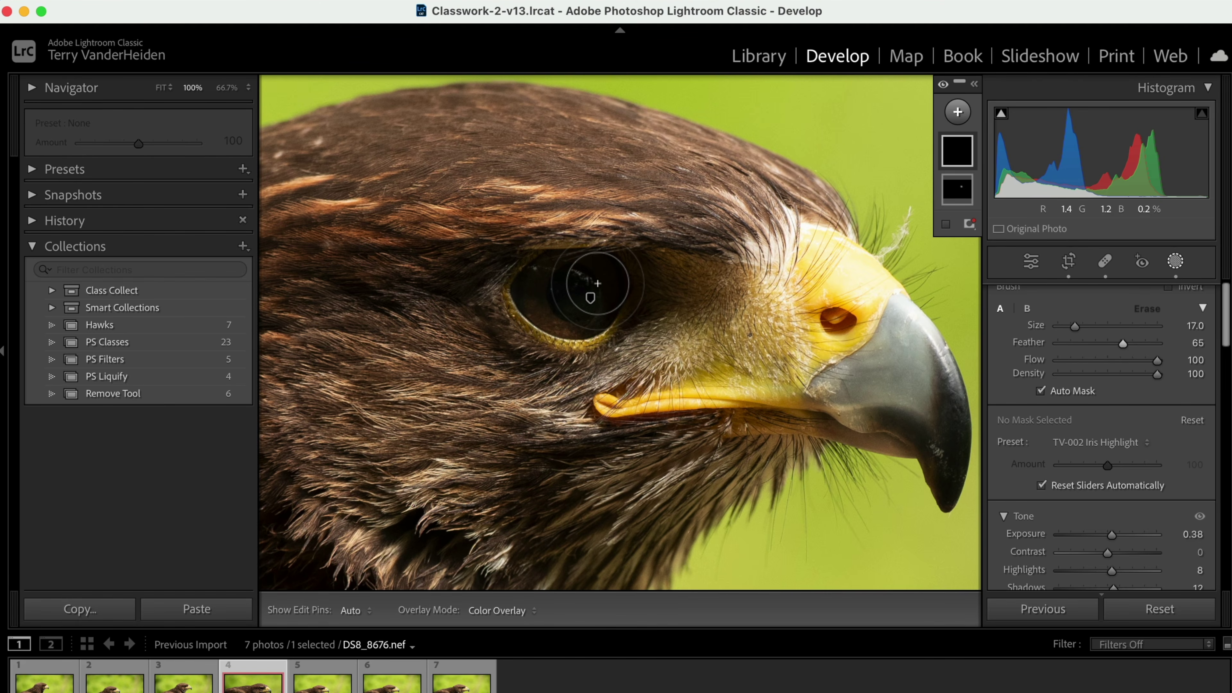
{"action": "mouse_move", "coordinate": [592, 298]}
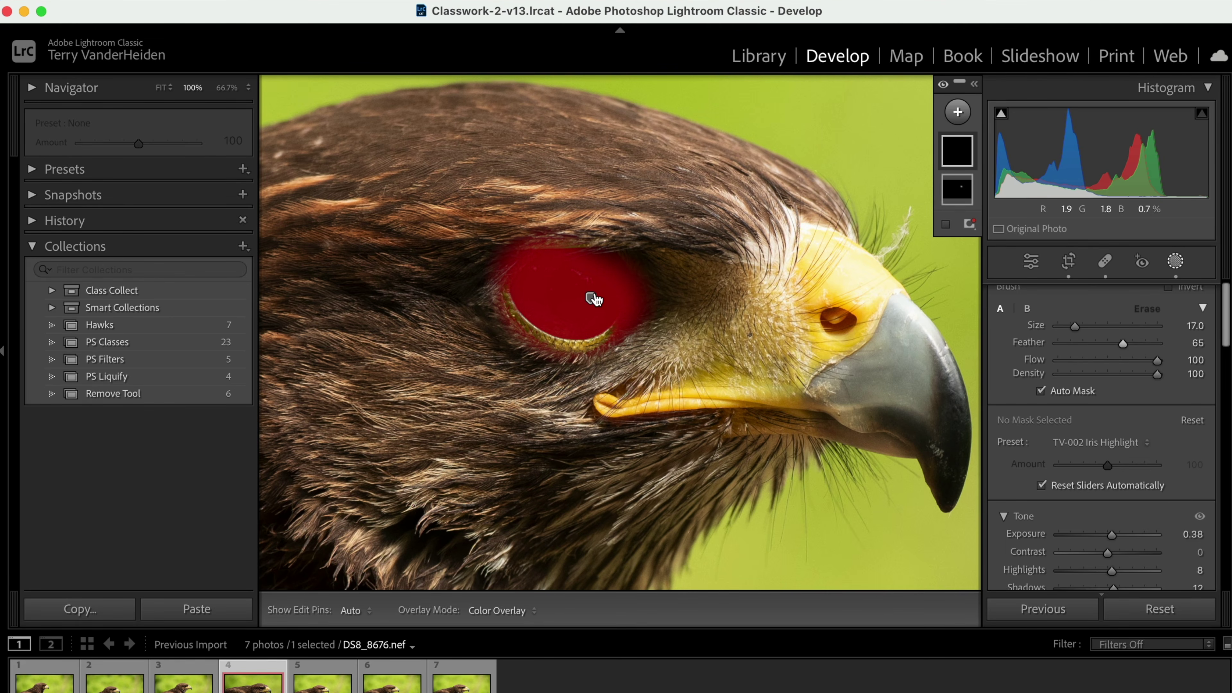
{"action": "key", "text": "h"}
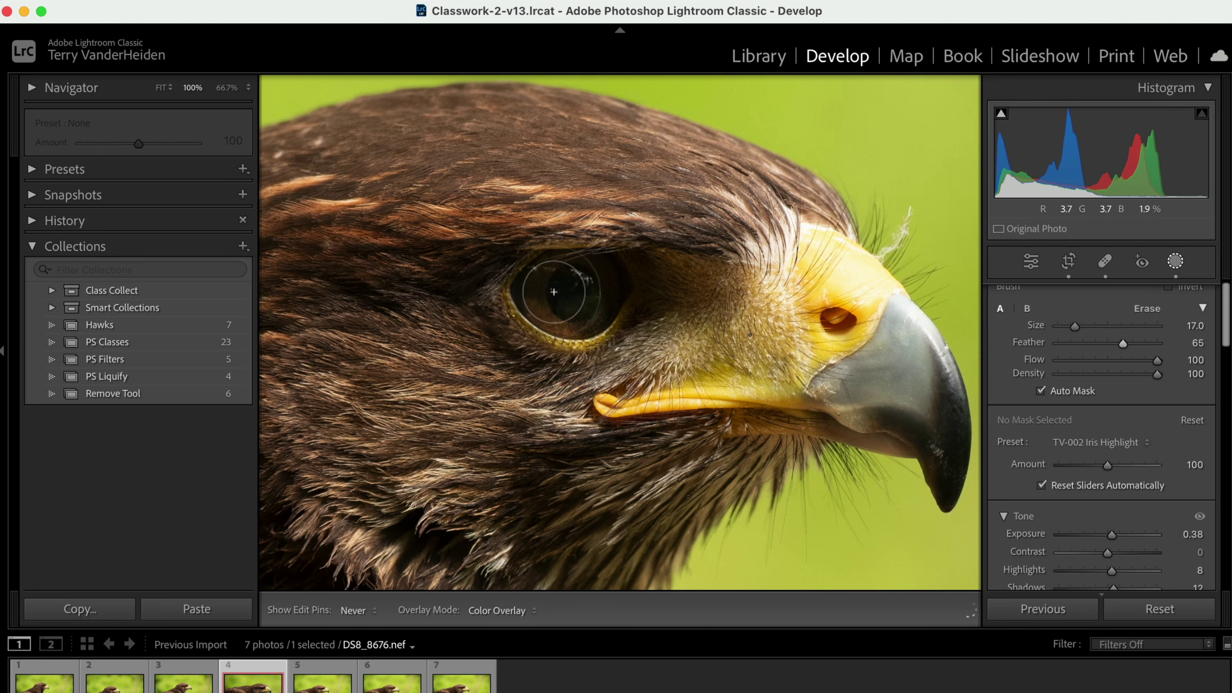
Step: Paint the TV-002 iris highlight over the hawk's eye, then add another brush mask with the TV-003 Iris Enhance preset
{"action": "mouse_move", "coordinate": [547, 280]}
{"action": "left_mouse_down"}
{"action": "mouse_move", "coordinate": [553, 305]}
{"action": "mouse_move", "coordinate": [575, 317]}
{"action": "mouse_move", "coordinate": [601, 276]}
{"action": "left_mouse_up"}
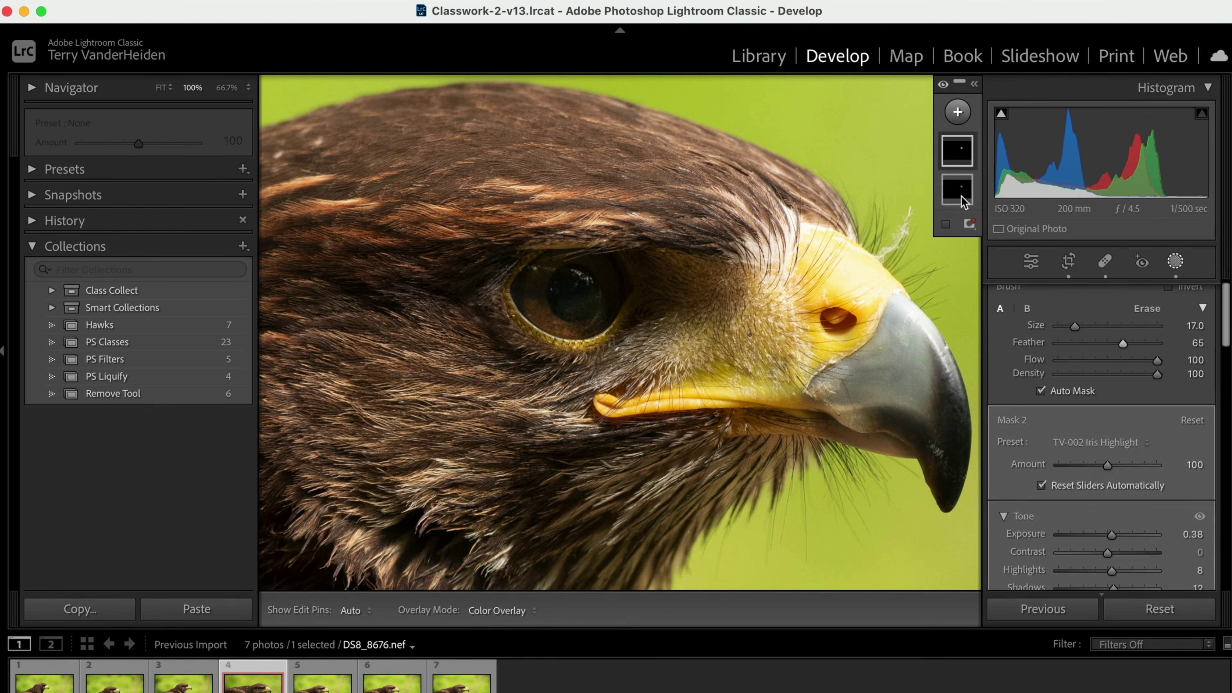
{"action": "left_click", "coordinate": [962, 115]}
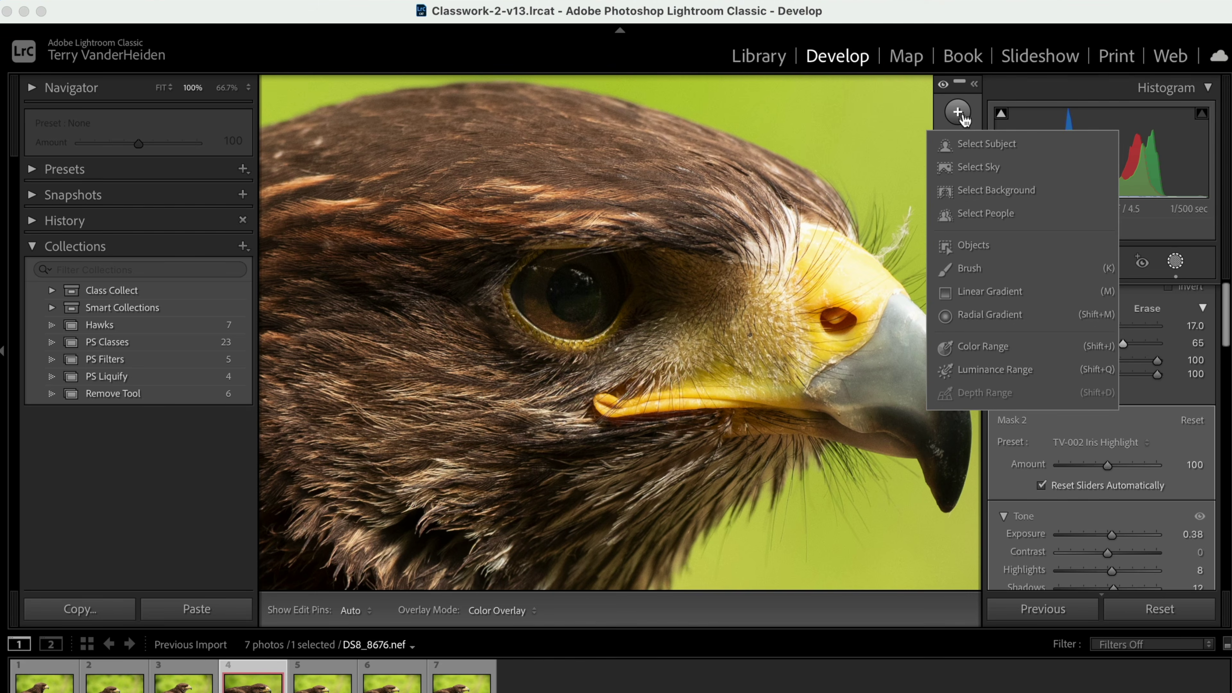
{"action": "left_click", "coordinate": [949, 263]}
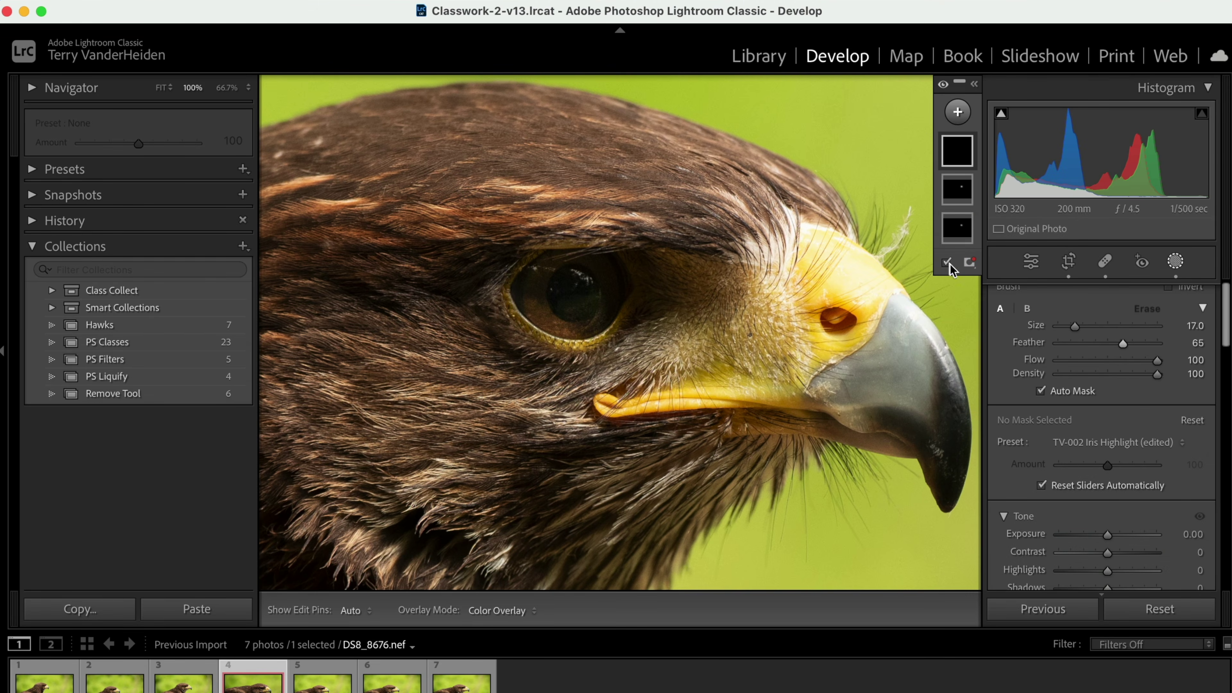
{"action": "left_click", "coordinate": [1147, 444]}
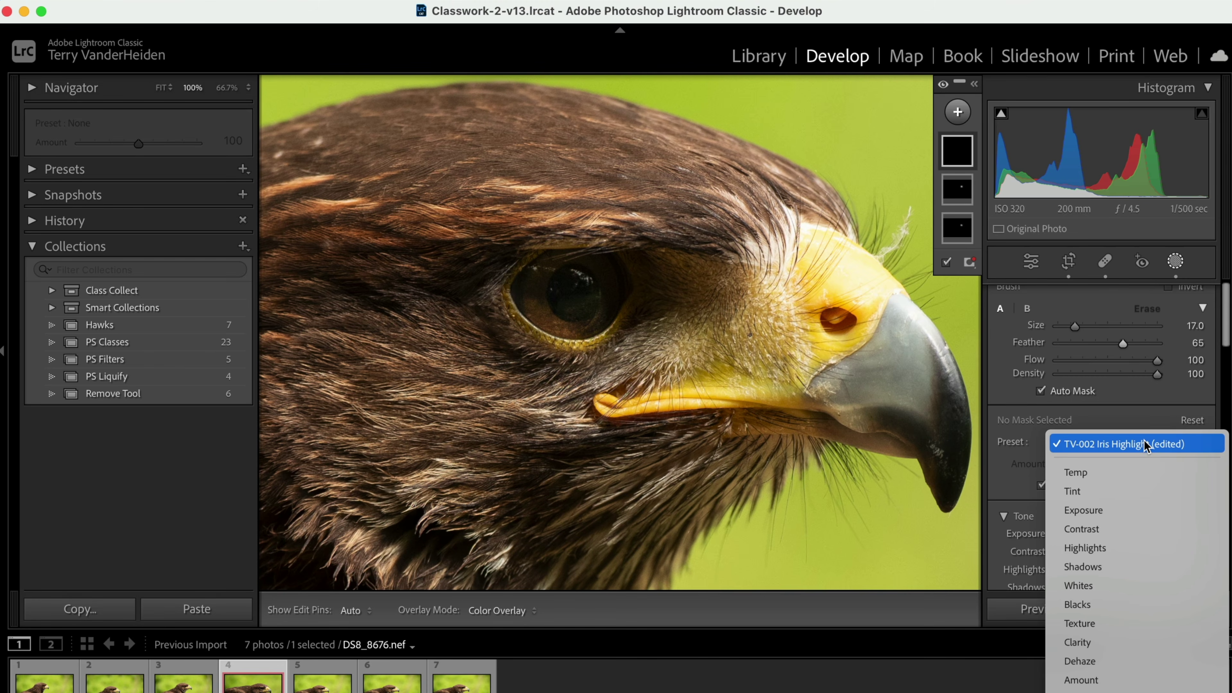
{"action": "scroll", "coordinate": [1115, 558], "scroll_direction": "down", "scroll_amount": 10}
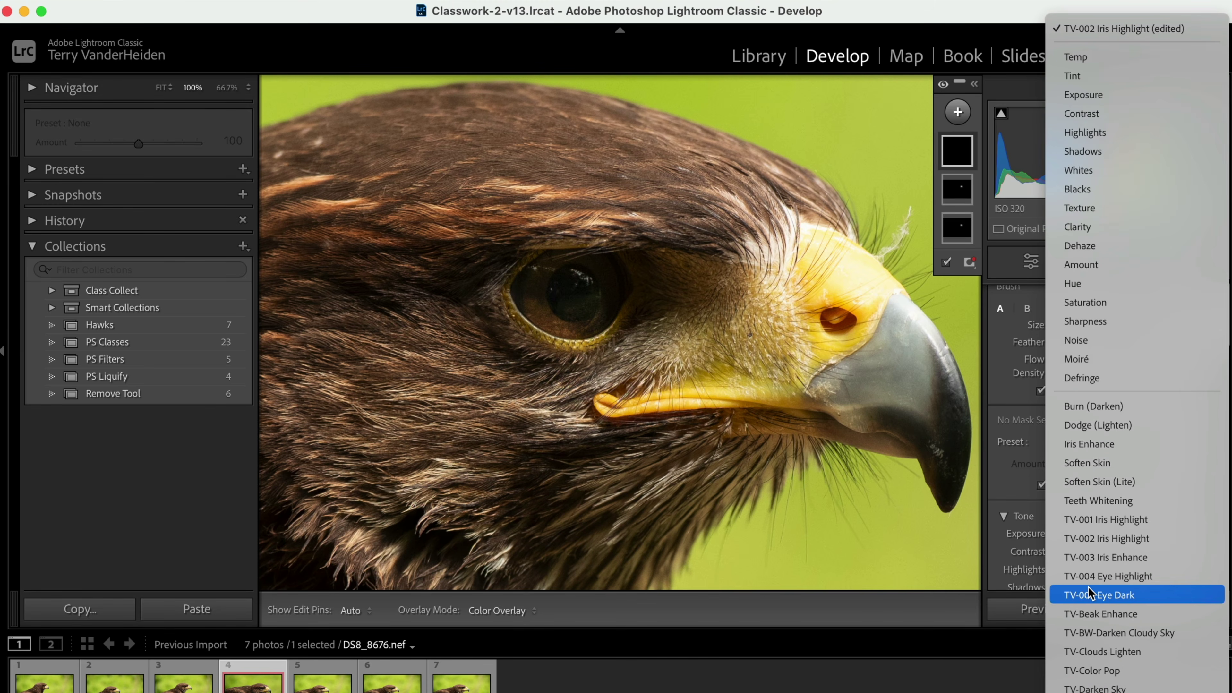
{"action": "left_click", "coordinate": [1092, 558]}
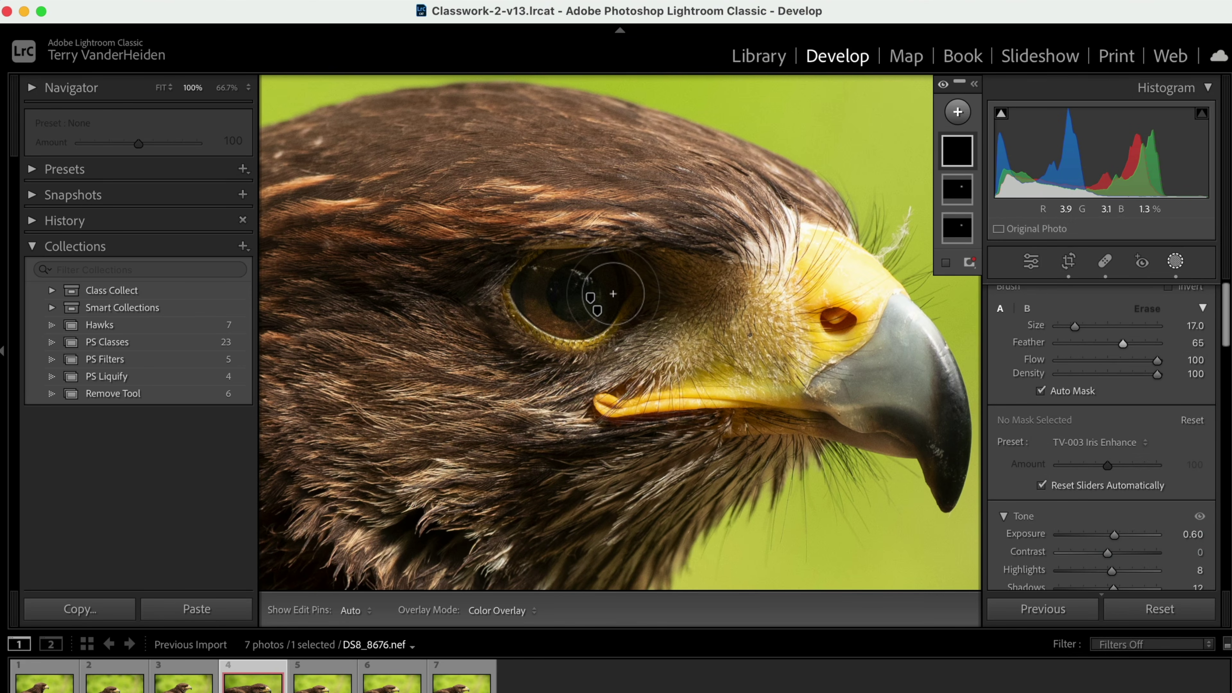
Step: Reduce the brush size to 9 and paint the iris enhancement around the hawk's iris with the edit pins hidden
{"action": "scroll", "coordinate": [610, 292], "scroll_direction": "down", "scroll_amount": 2}
{"action": "left_click_drag", "start_coordinate": [586, 294], "coordinate": [593, 299]}
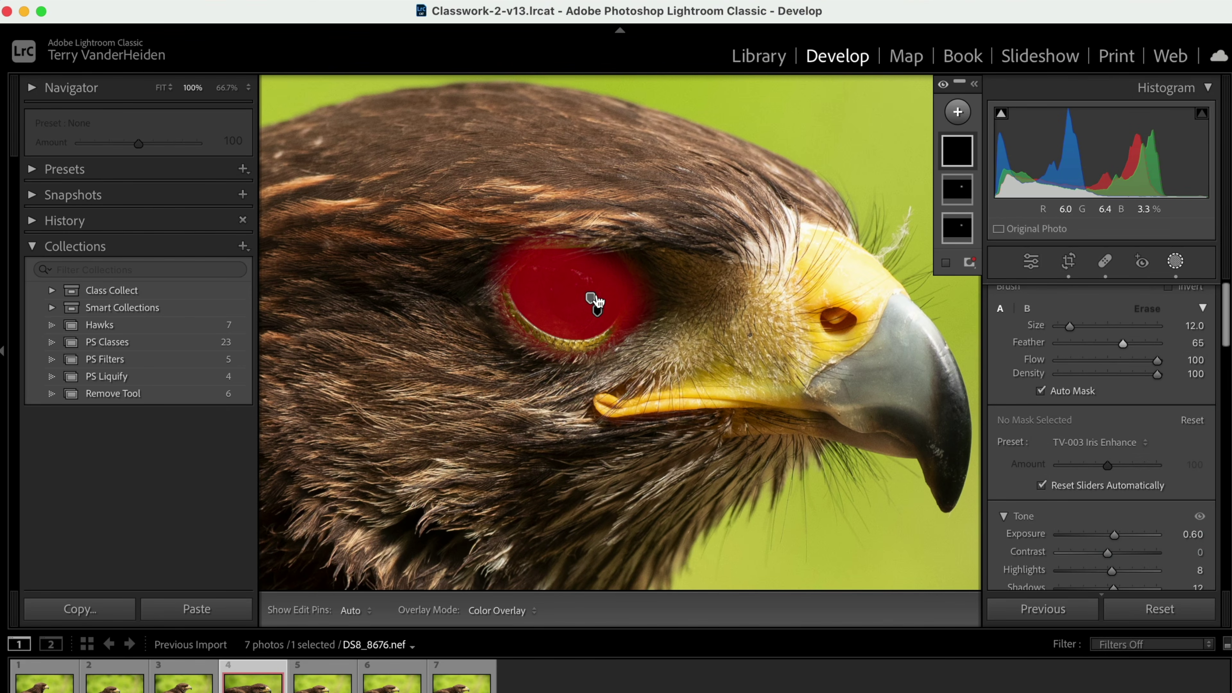
{"action": "scroll", "coordinate": [660, 278], "scroll_direction": "down", "scroll_amount": 3}
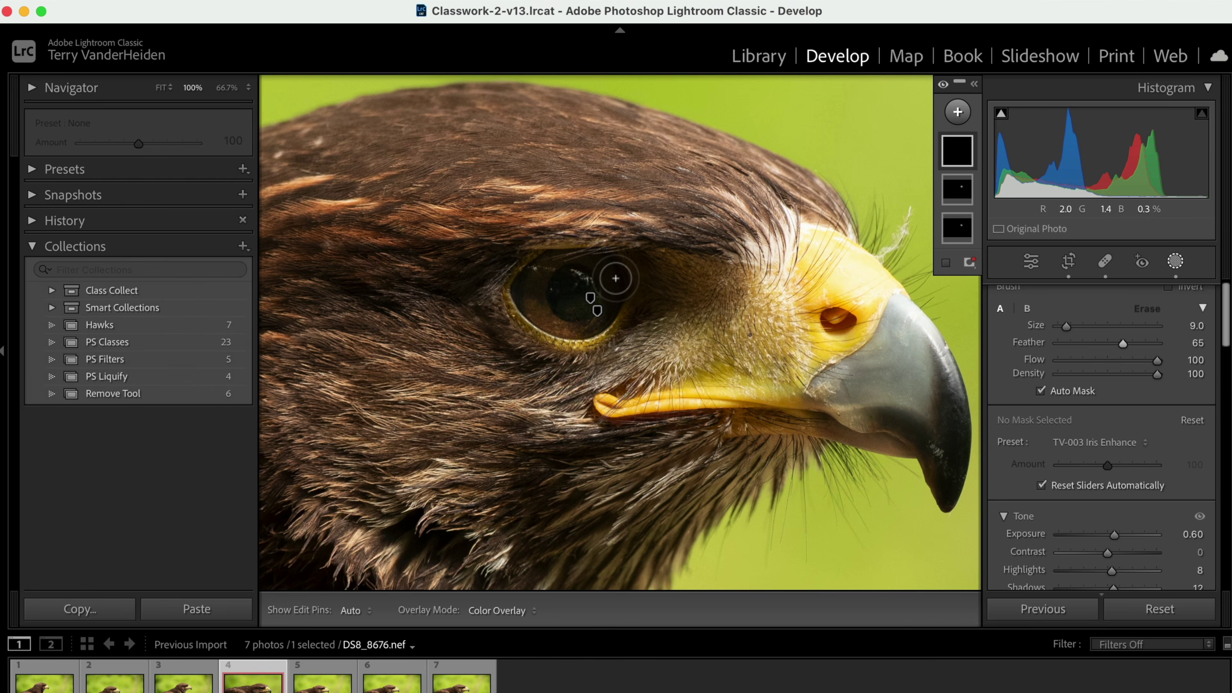
{"action": "key", "text": "h"}
{"action": "mouse_move", "coordinate": [570, 317]}
{"action": "left_mouse_down"}
{"action": "mouse_move", "coordinate": [539, 305]}
{"action": "mouse_move", "coordinate": [536, 287]}
{"action": "mouse_move", "coordinate": [569, 267]}
{"action": "mouse_move", "coordinate": [587, 275]}
{"action": "mouse_move", "coordinate": [601, 296]}
{"action": "mouse_move", "coordinate": [589, 315]}
{"action": "mouse_move", "coordinate": [565, 313]}
{"action": "mouse_move", "coordinate": [531, 277]}
{"action": "mouse_move", "coordinate": [537, 305]}
{"action": "mouse_move", "coordinate": [606, 318]}
{"action": "mouse_move", "coordinate": [612, 293]}
{"action": "mouse_move", "coordinate": [594, 266]}
{"action": "mouse_move", "coordinate": [539, 279]}
{"action": "mouse_move", "coordinate": [550, 313]}
{"action": "mouse_move", "coordinate": [564, 316]}
{"action": "left_mouse_up"}
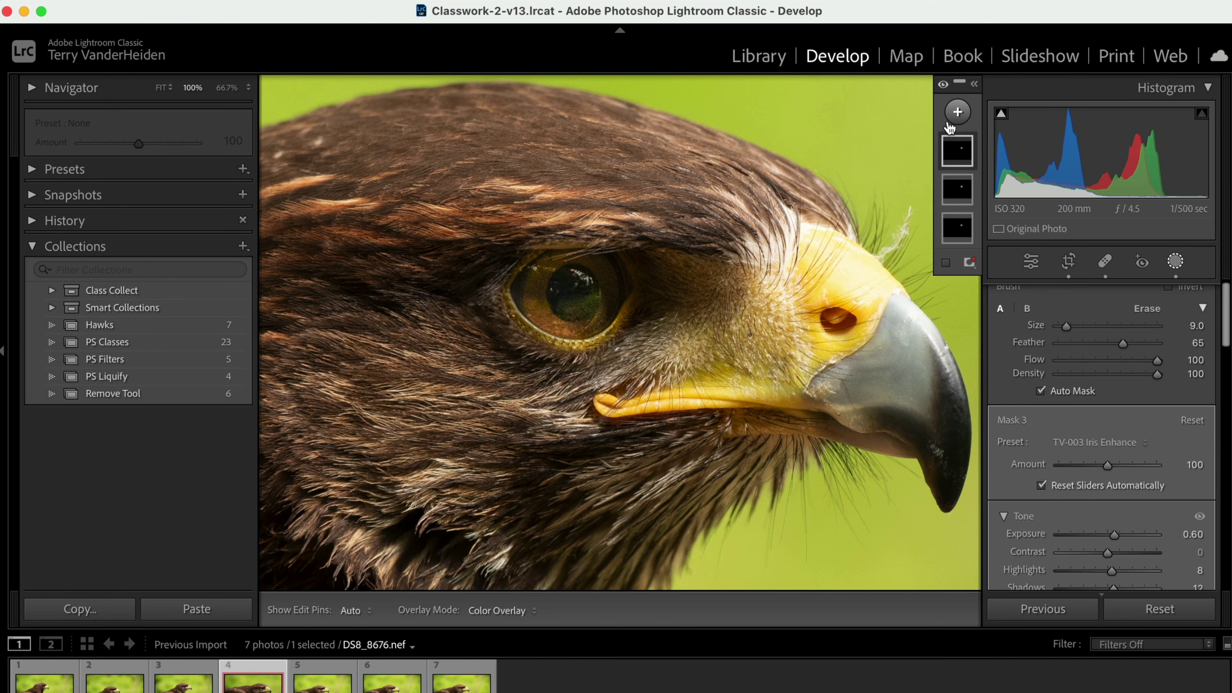
Step: Add a fourth brush mask and load the TV-004 Eye Highlight preset for it
{"action": "left_click", "coordinate": [960, 110]}
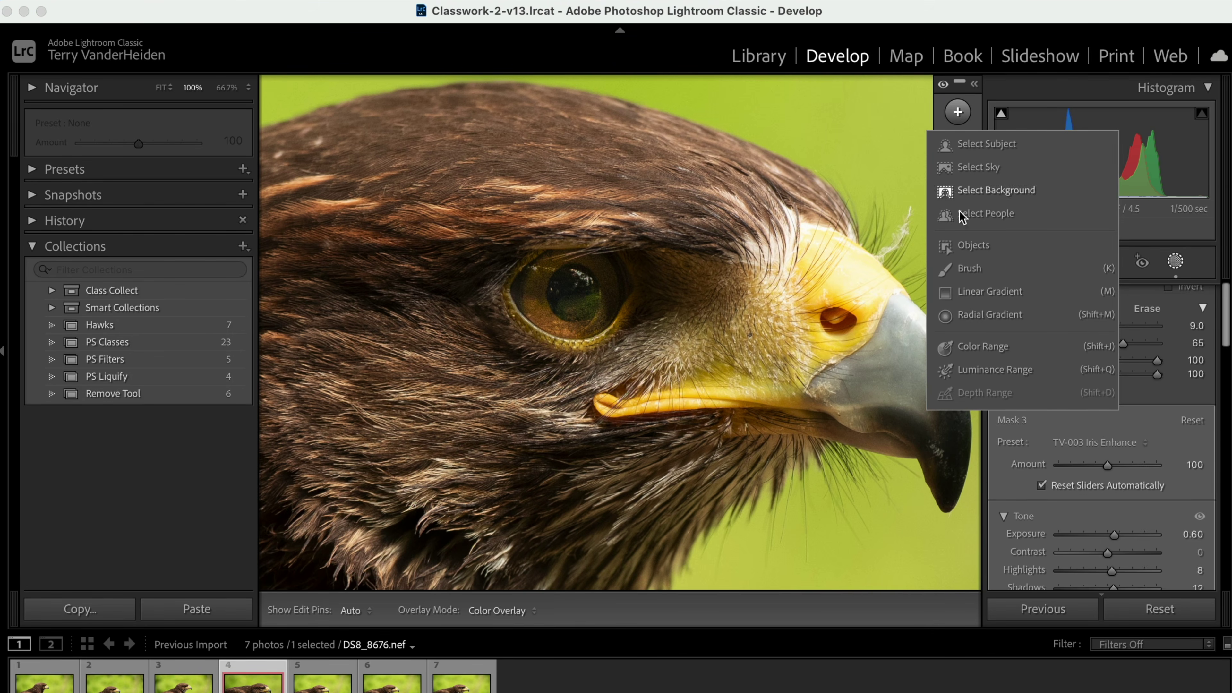
{"action": "left_click", "coordinate": [957, 279]}
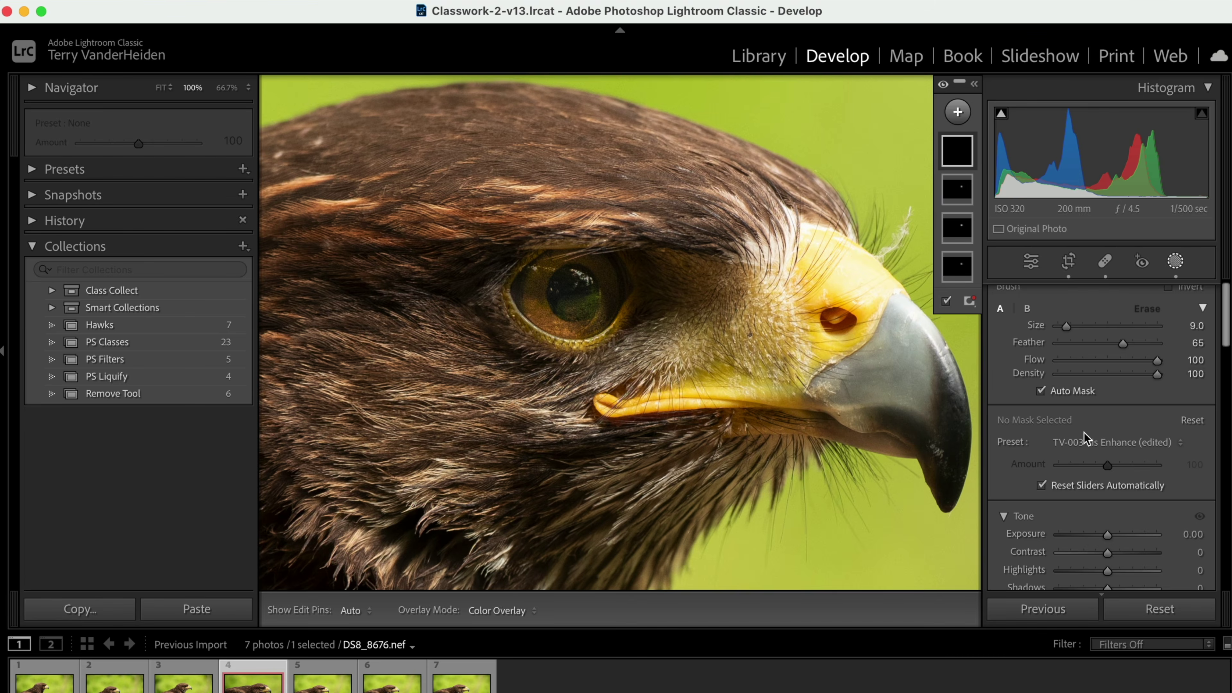
{"action": "left_click", "coordinate": [1089, 447]}
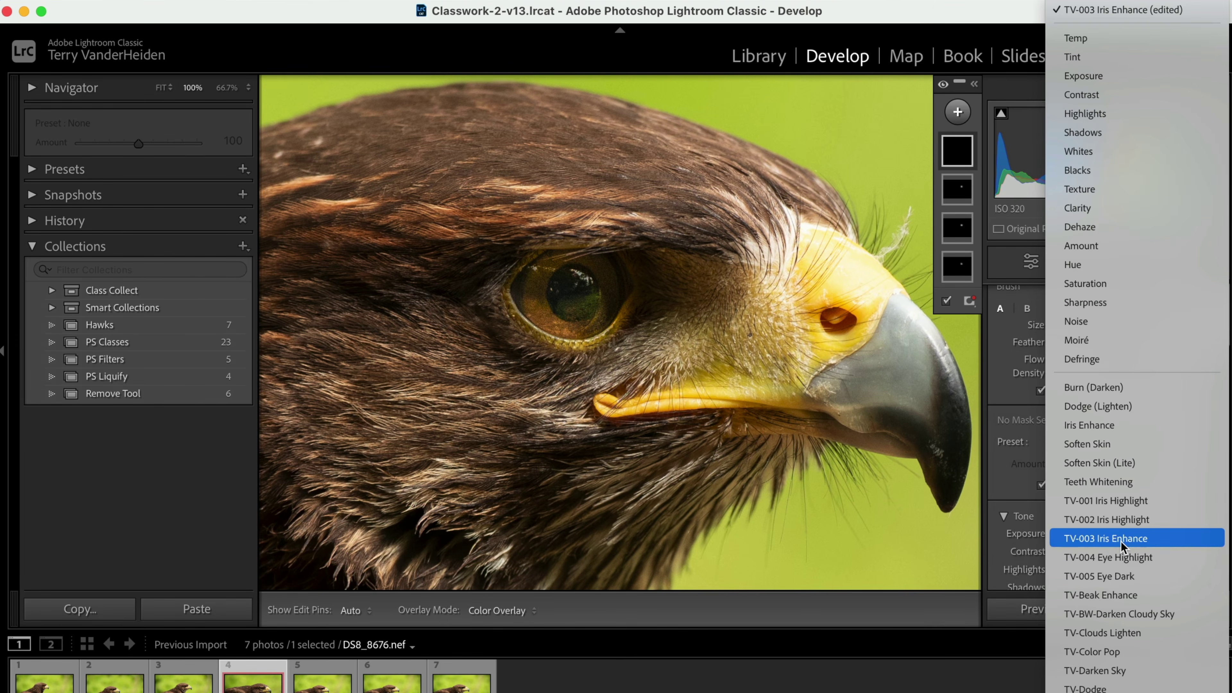
{"action": "left_click", "coordinate": [1084, 557]}
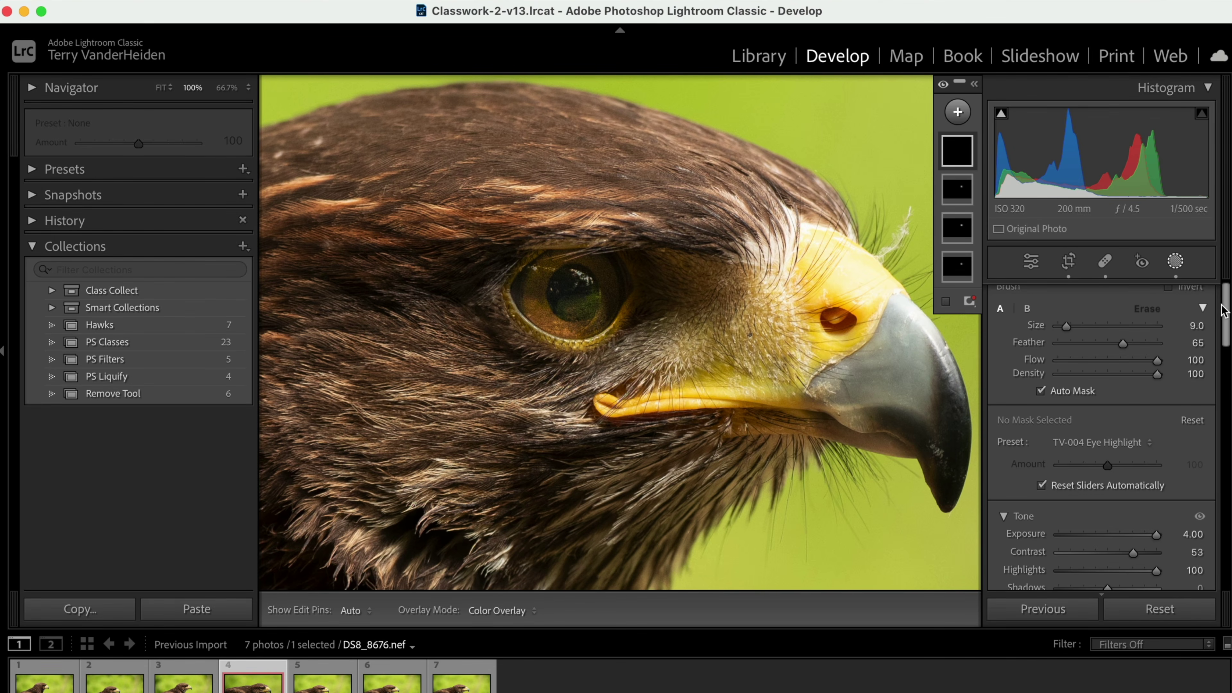
Step: Paint the eye highlight over the bright reflection in the hawk's pupil with the edit pins hidden, then show them again
{"action": "left_click_drag", "start_coordinate": [1223, 310], "coordinate": [1221, 332]}
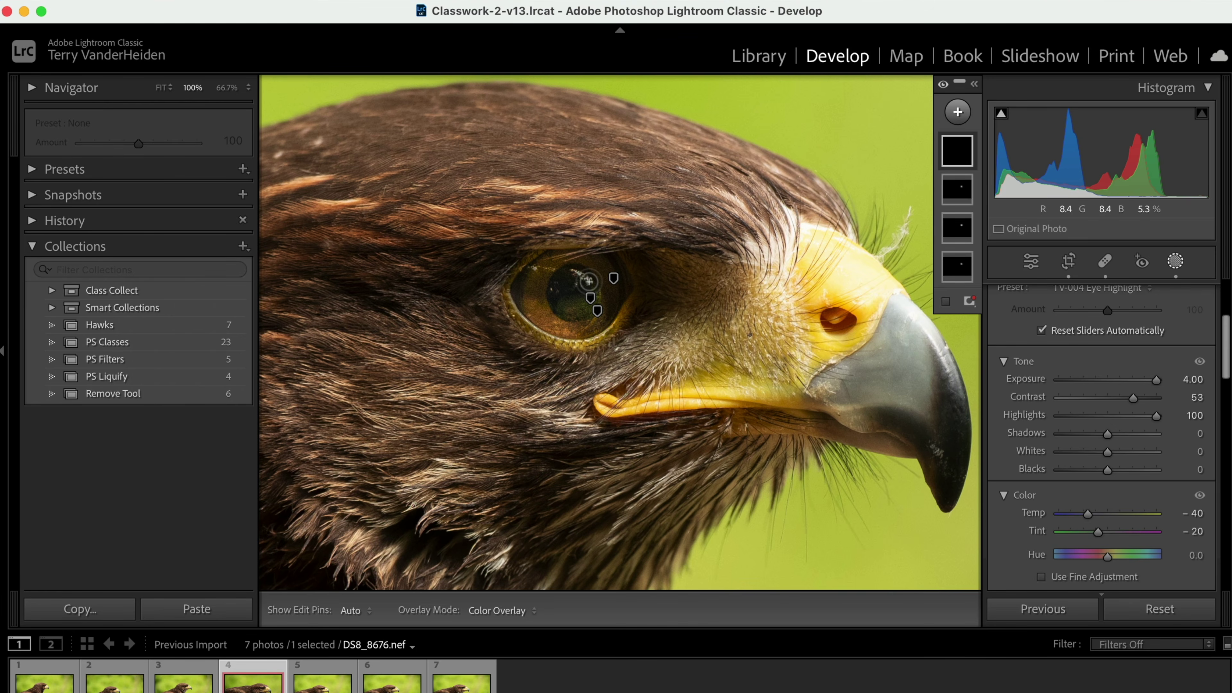
{"action": "key", "text": "h"}
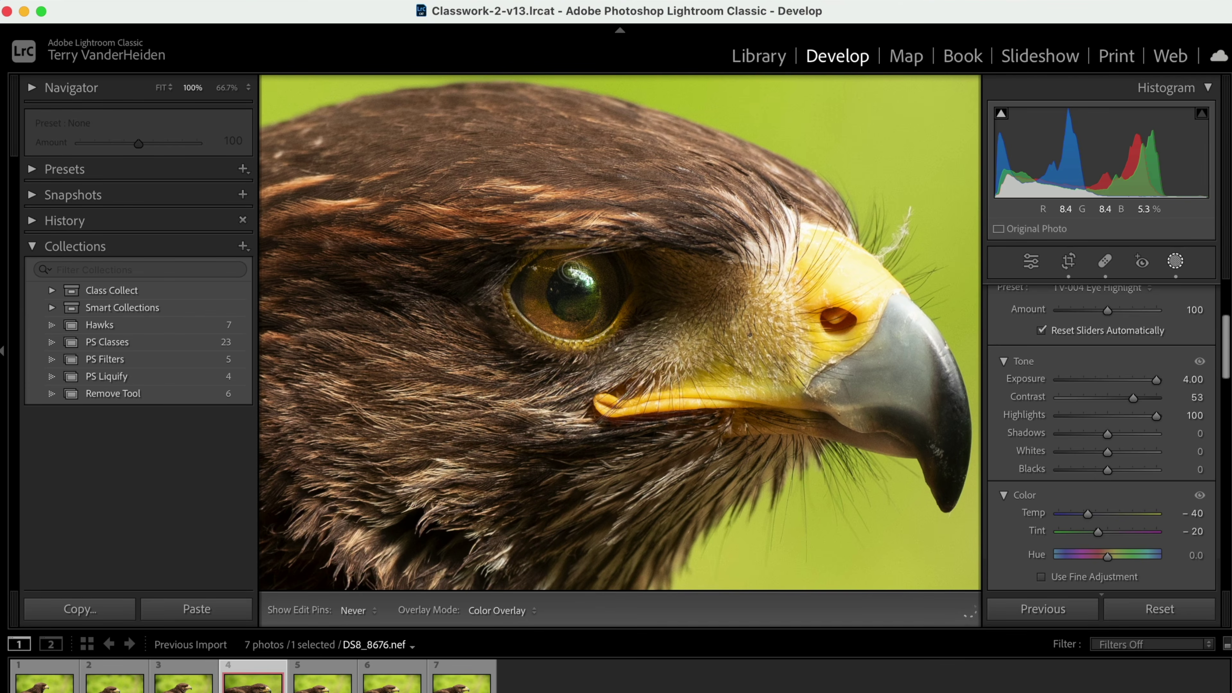
{"action": "key", "text": "h"}
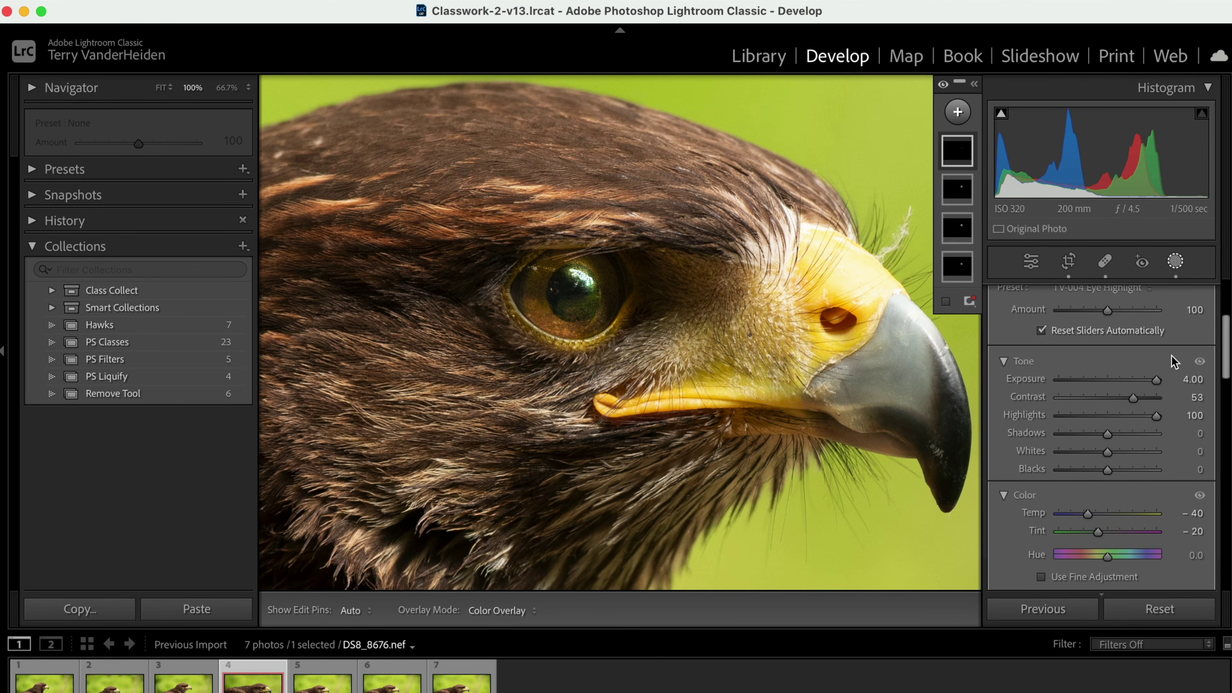
Step: Reduce the eye highlight mask's overall amount to 71
{"action": "mouse_move", "coordinate": [1227, 352]}
{"action": "left_mouse_down"}
{"action": "mouse_move", "coordinate": [1226, 313]}
{"action": "mouse_move", "coordinate": [1221, 340]}
{"action": "left_mouse_up"}
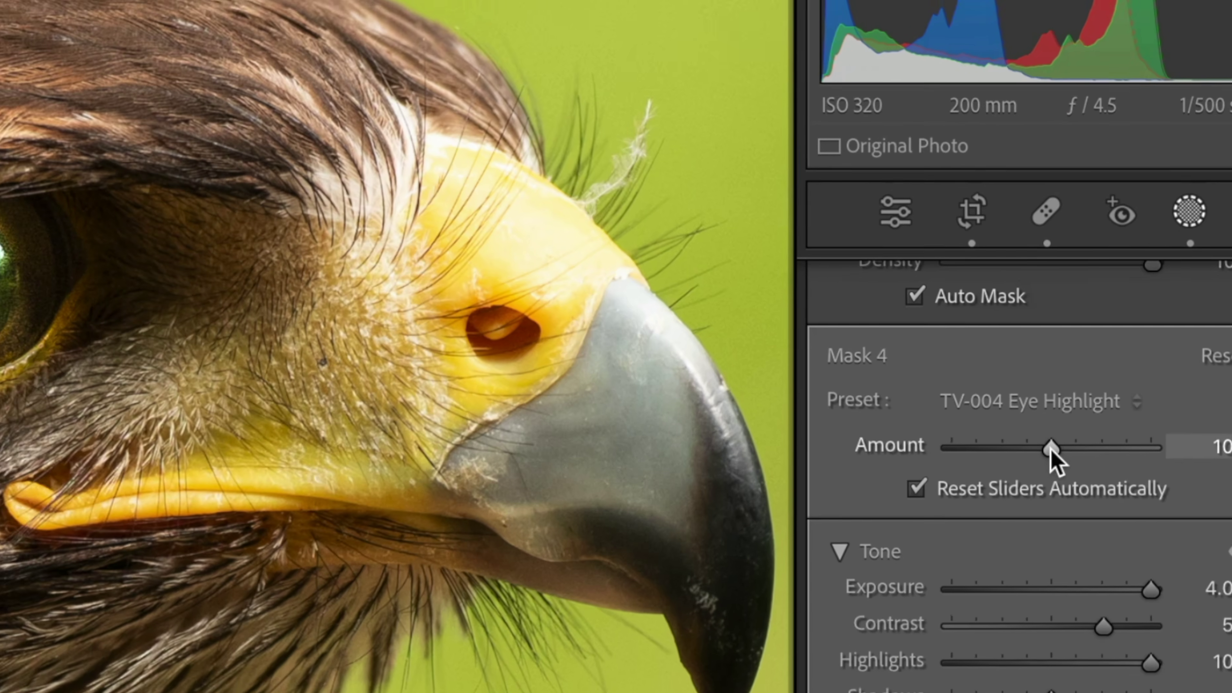
{"action": "left_click_drag", "start_coordinate": [1107, 377], "coordinate": [1105, 376]}
{"action": "left_click_drag", "start_coordinate": [1046, 454], "coordinate": [1014, 460]}
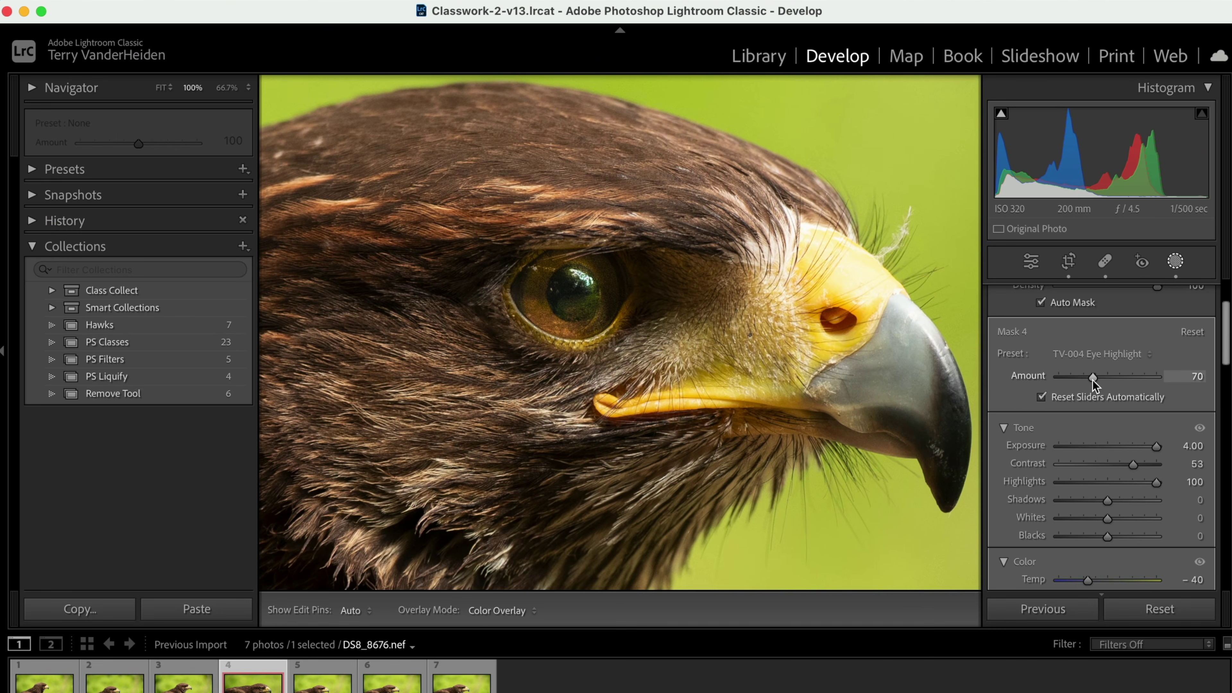
{"action": "left_click_drag", "start_coordinate": [1092, 380], "coordinate": [1092, 377]}
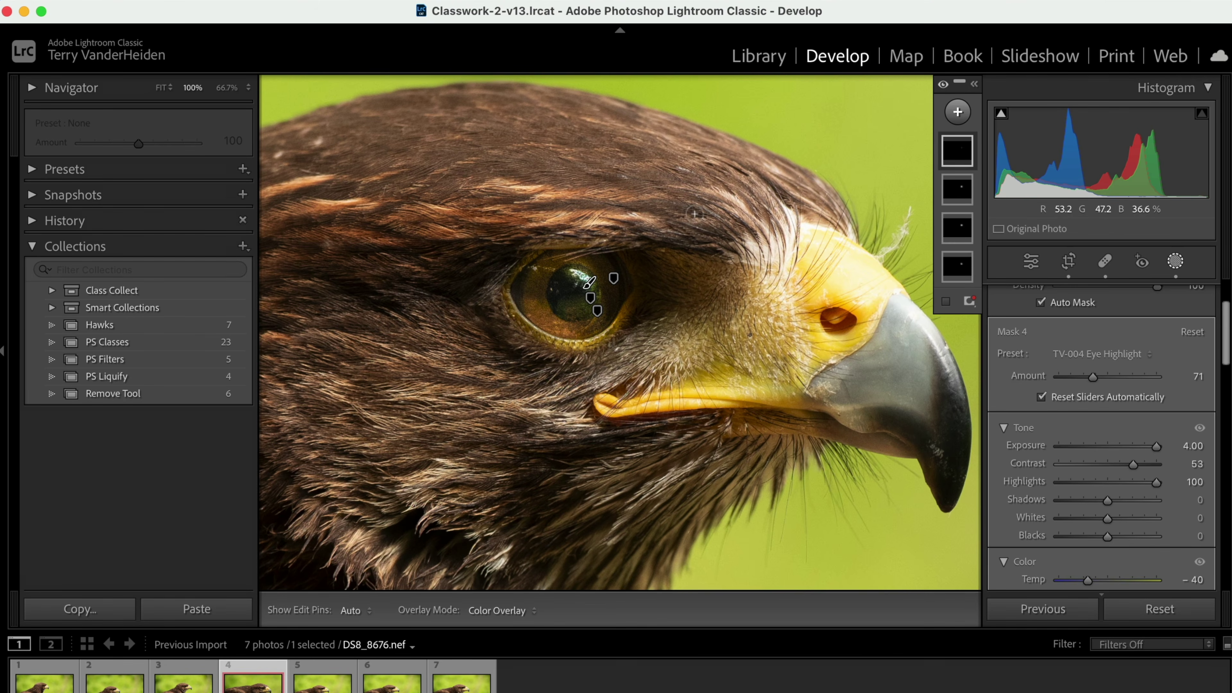
Step: Add a fifth brush mask with the TV-005 Eye Dark preset and paint it over the hawk's pupil with the edit pins hidden
{"action": "left_click", "coordinate": [958, 112]}
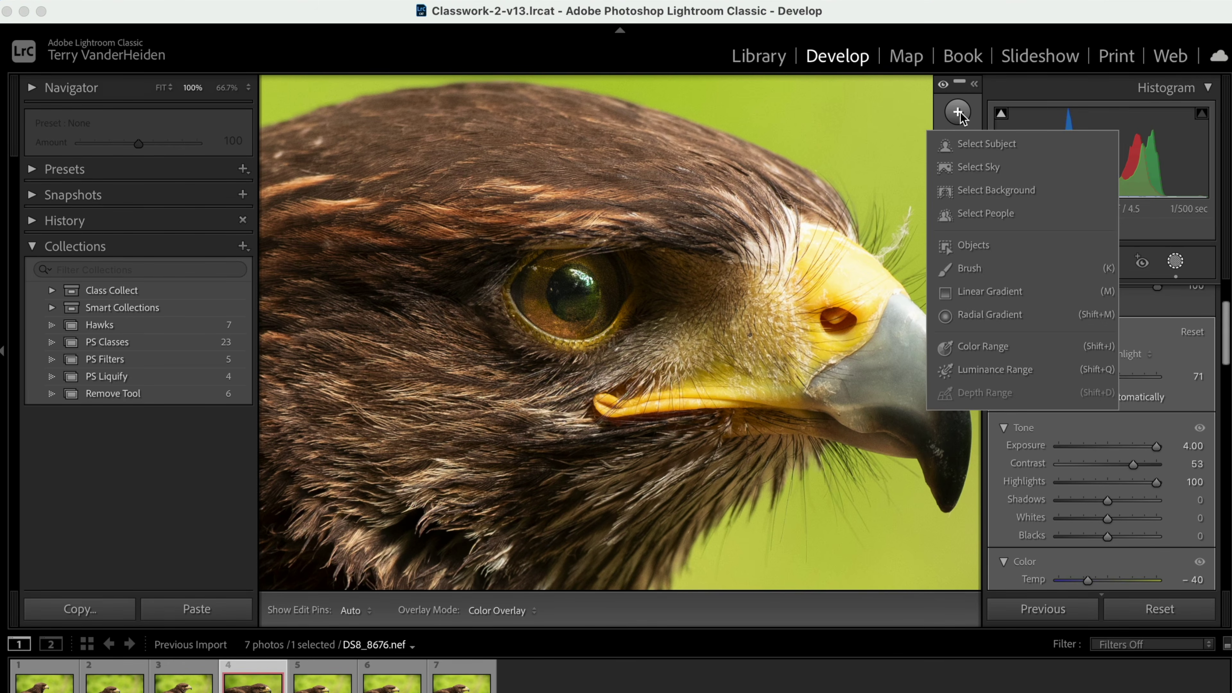
{"action": "left_click", "coordinate": [943, 273]}
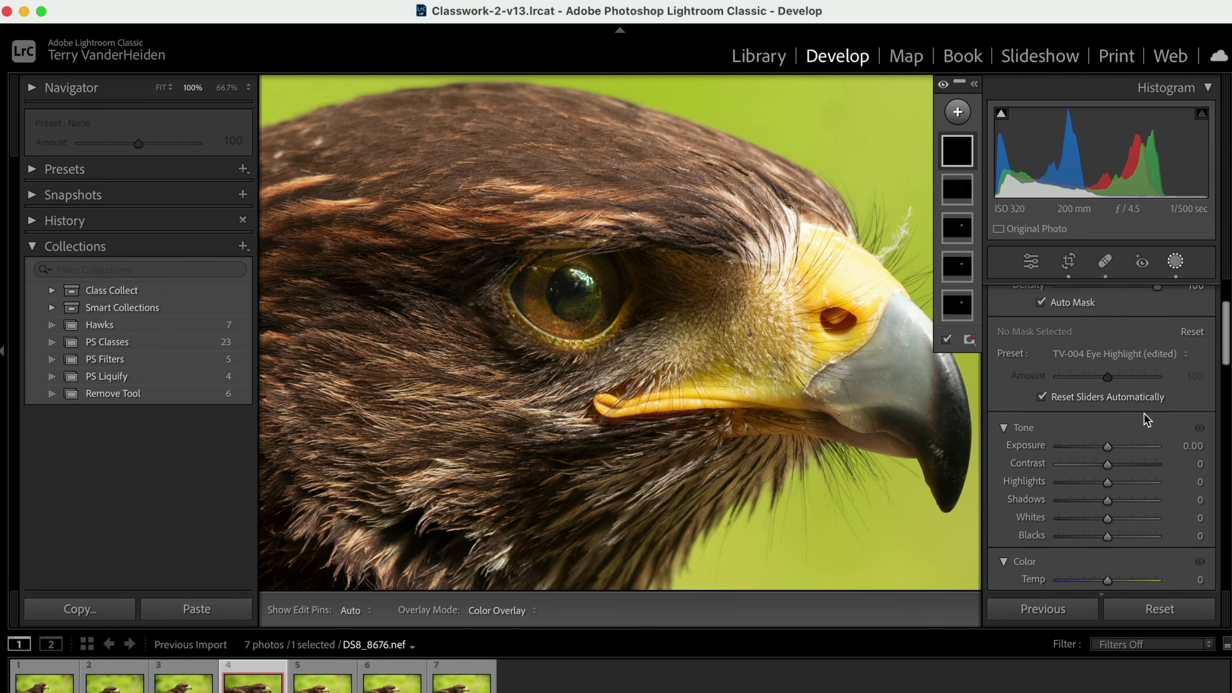
{"action": "left_click", "coordinate": [1104, 351]}
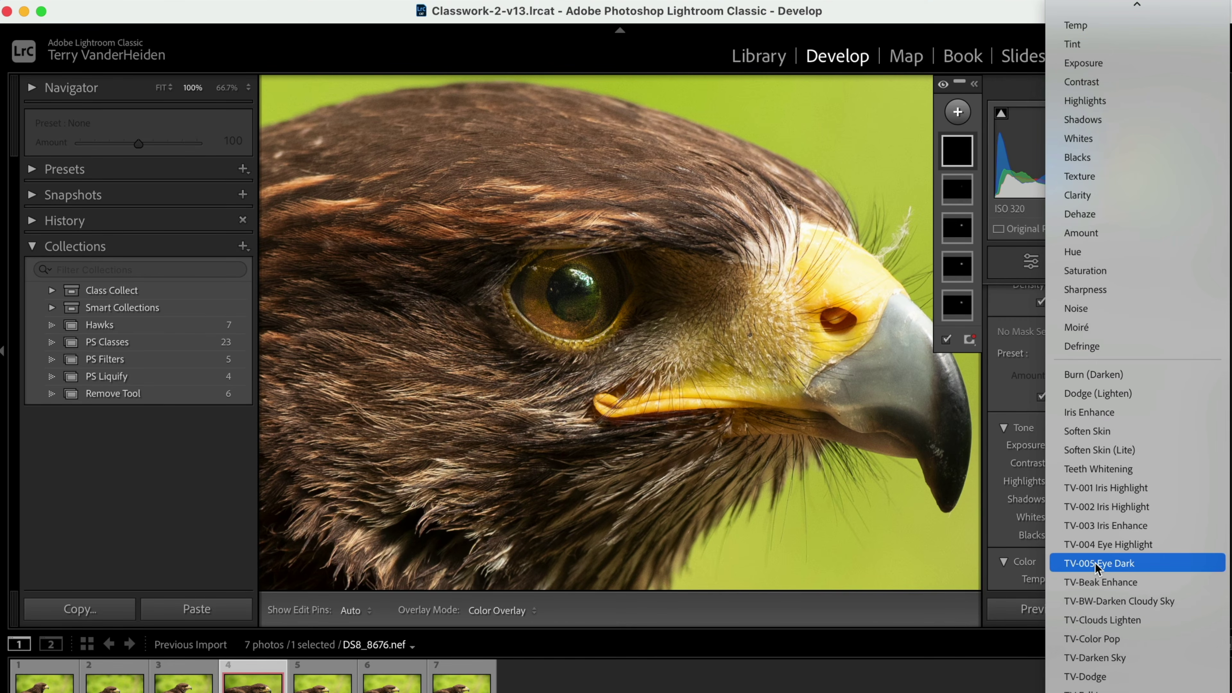
{"action": "left_click", "coordinate": [1094, 563]}
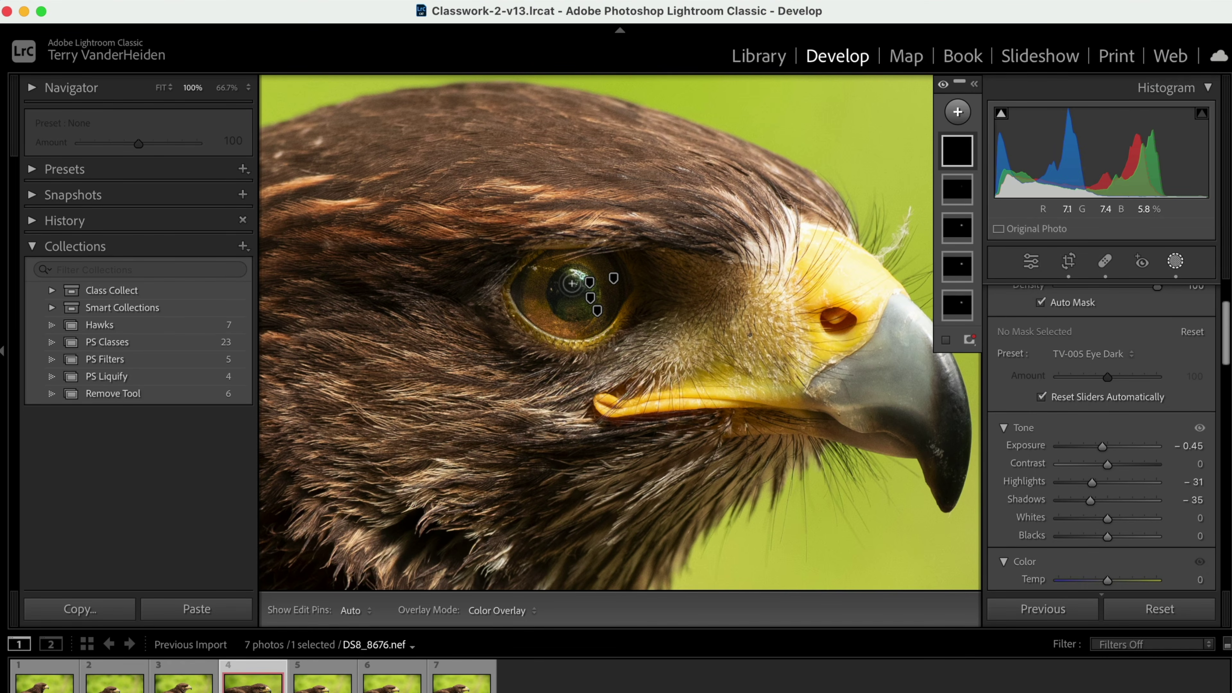
{"action": "key", "text": "h"}
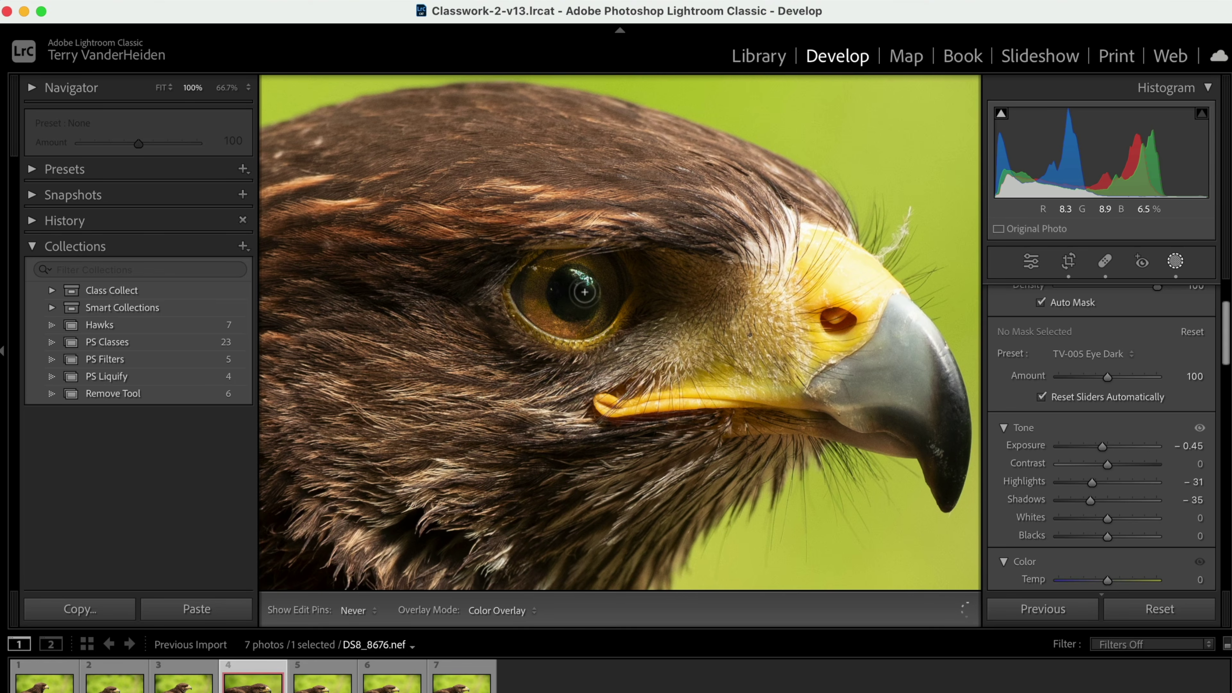
{"action": "left_click_drag", "start_coordinate": [584, 292], "coordinate": [574, 285]}
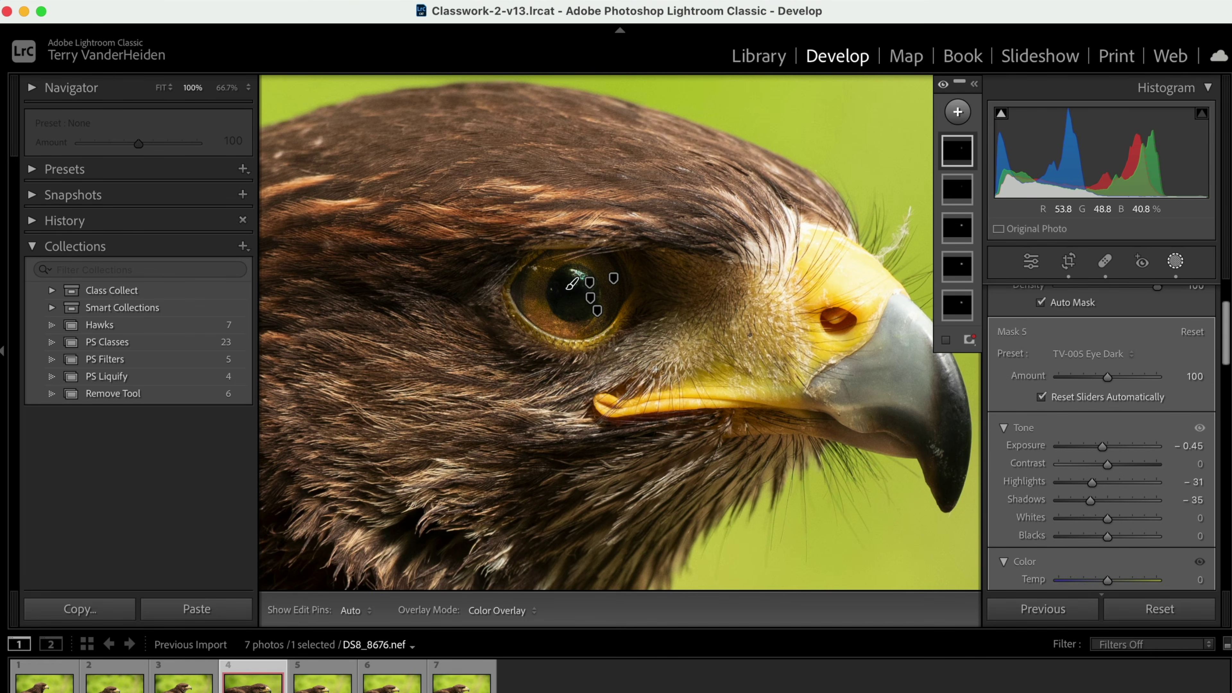
Step: Fit the whole photo in view and toggle between the before and after versions to compare the eye edits
{"action": "left_click", "coordinate": [170, 89]}
{"action": "left_click", "coordinate": [165, 89]}
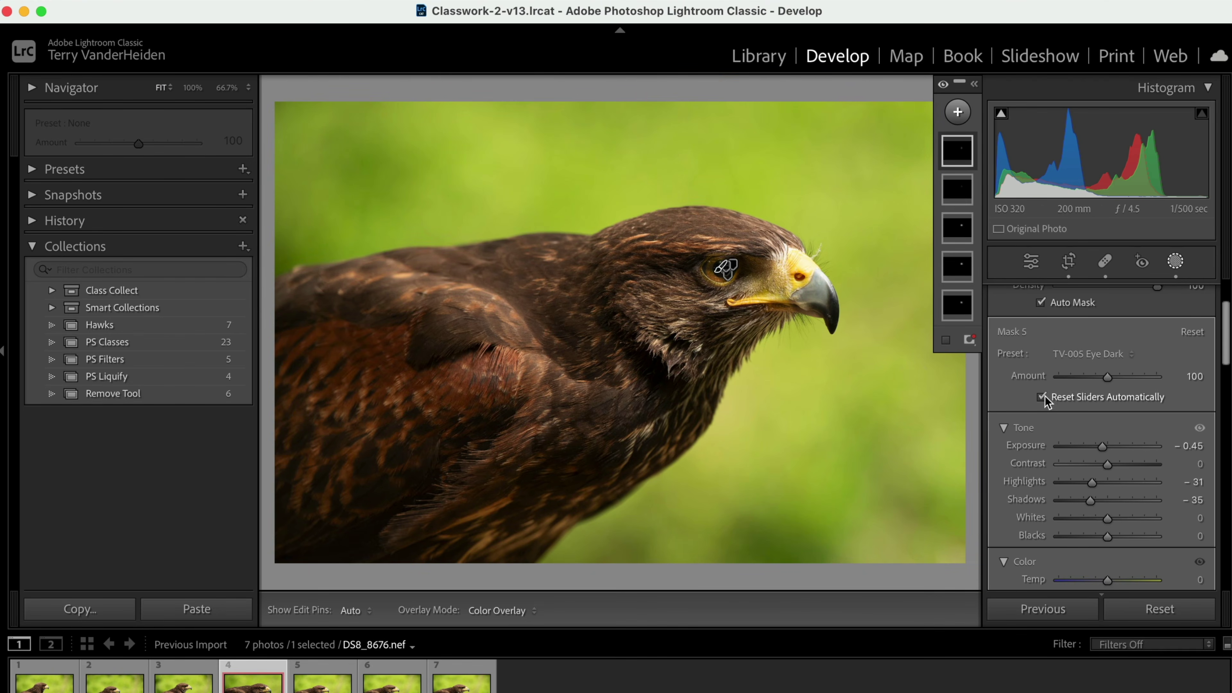
{"action": "key", "text": "backslash"}
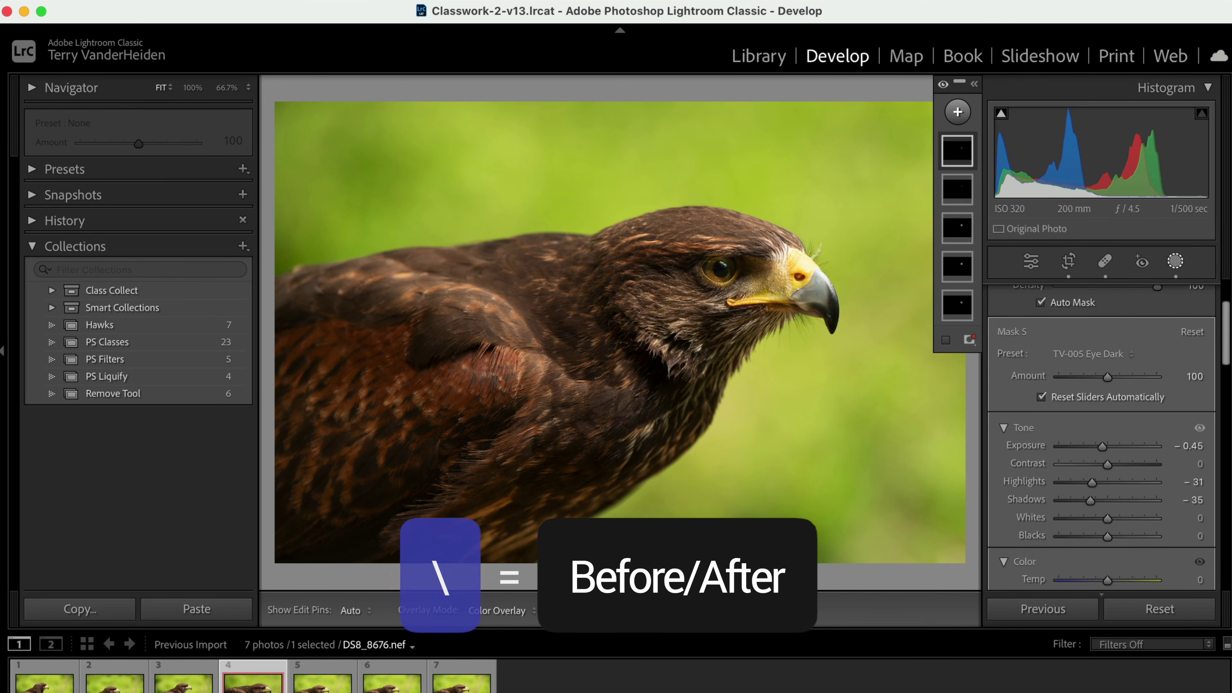
{"action": "key", "text": "backslash"}
{"action": "key", "text": "backslash"}
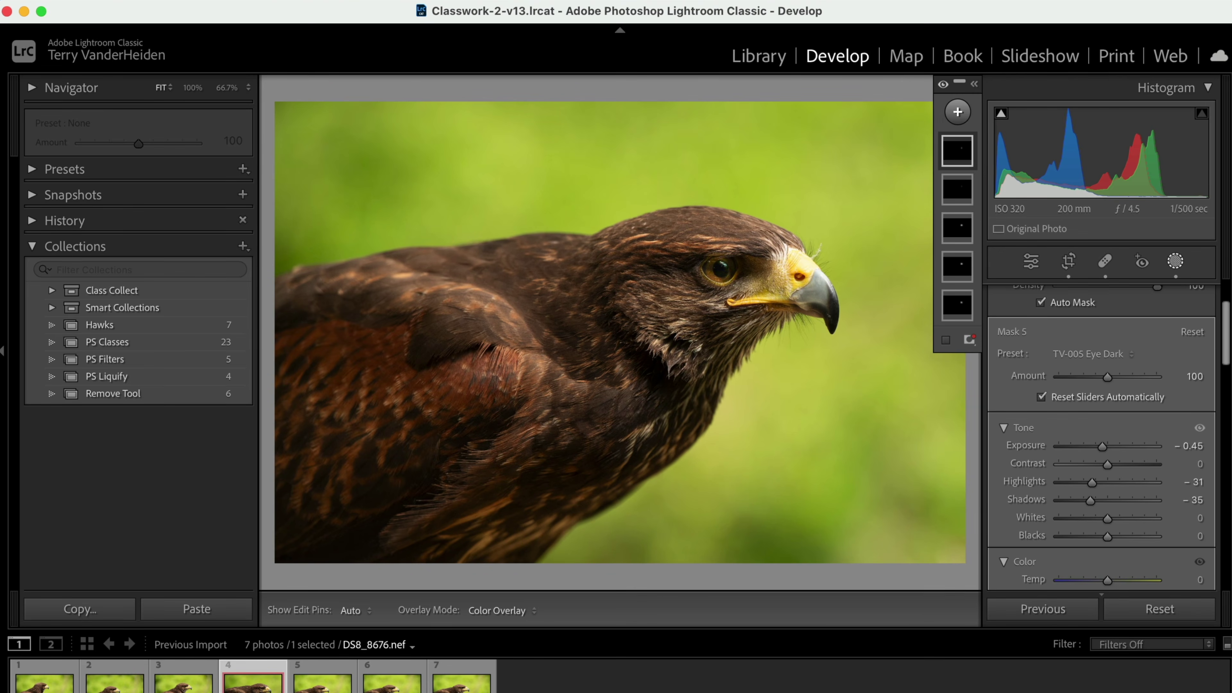
{"action": "key", "text": "backslash"}
{"action": "key", "text": "backslash"}
{"action": "key", "text": "backslash"}
{"action": "key", "text": "backslash"}
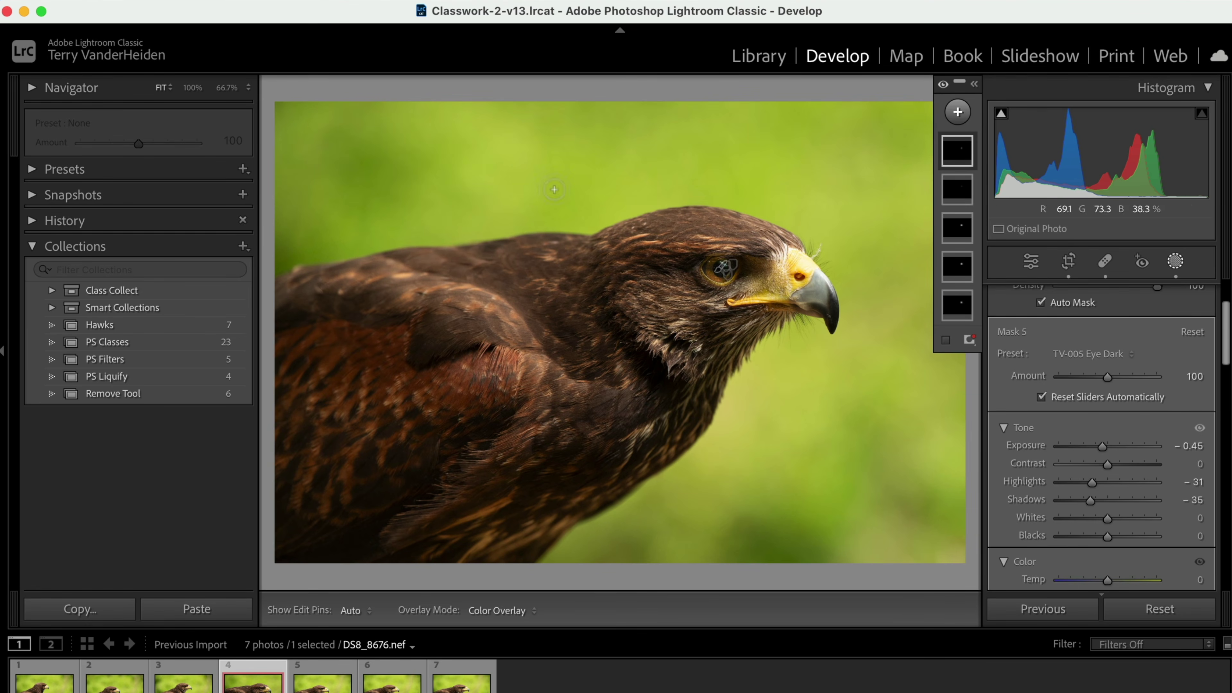
Step: Add a sixth brush mask with the TV-Beak Enhance preset for the hawk's beak, viewed at 100%
{"action": "left_click", "coordinate": [191, 90]}
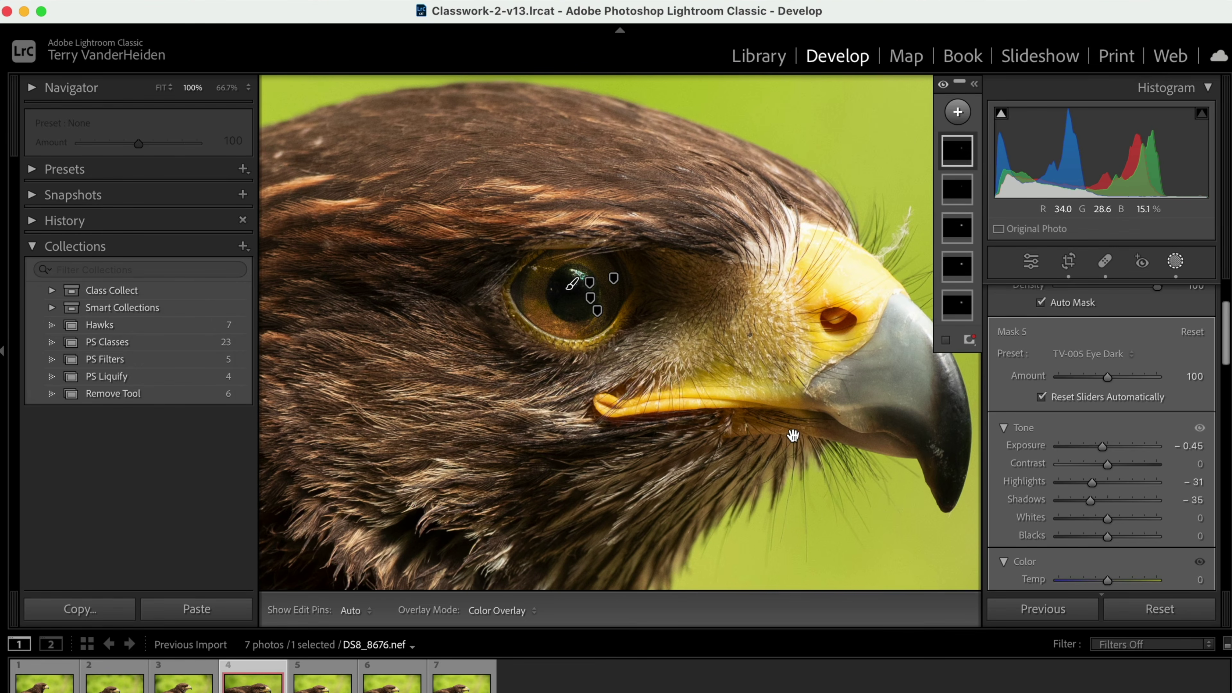
{"action": "left_click_drag", "start_coordinate": [792, 431], "coordinate": [746, 440]}
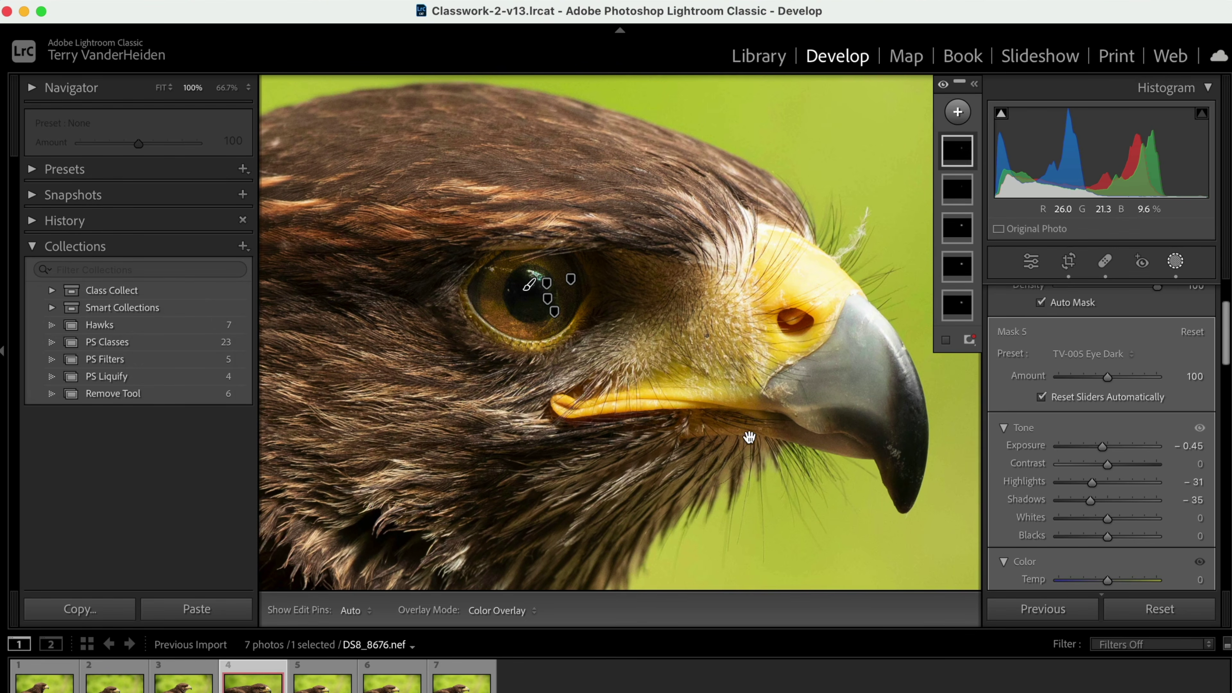
{"action": "left_click", "coordinate": [956, 113]}
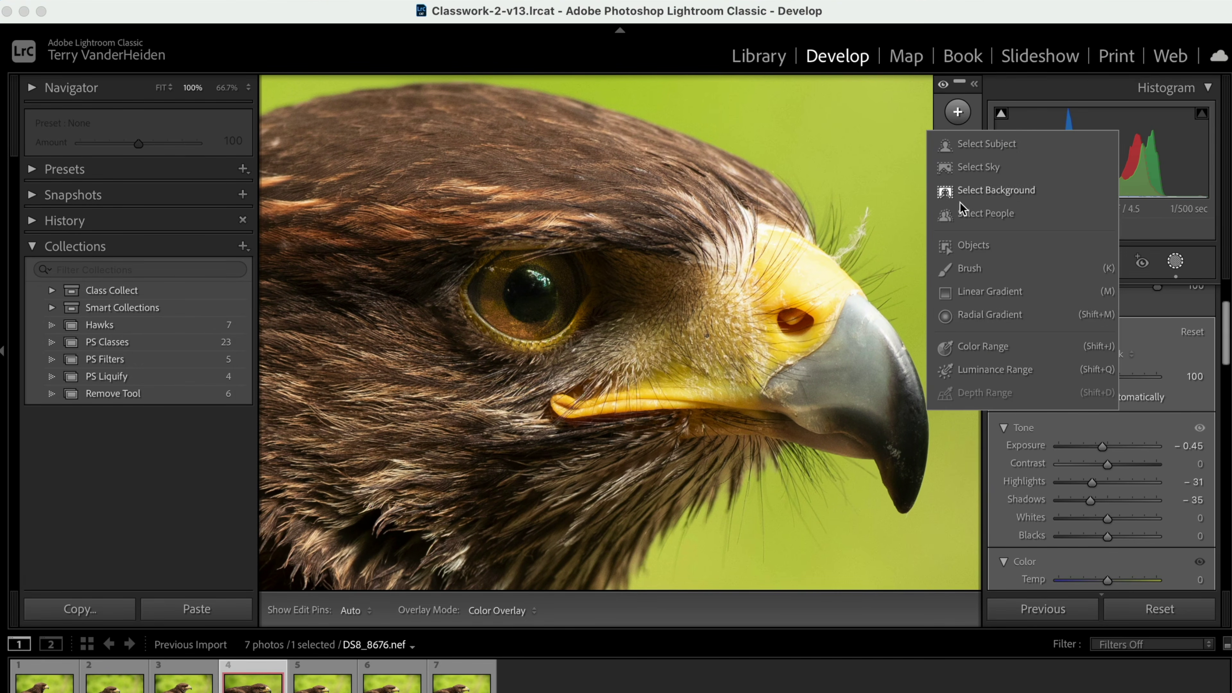
{"action": "left_click", "coordinate": [946, 272]}
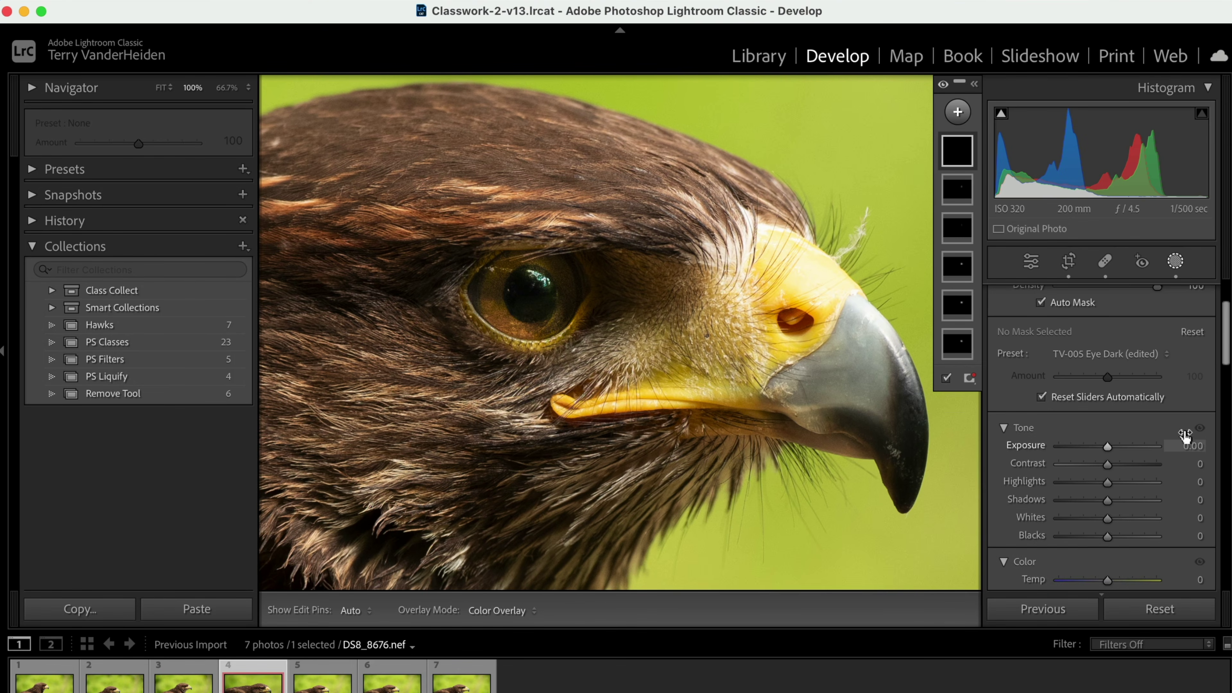
{"action": "left_click", "coordinate": [1103, 354]}
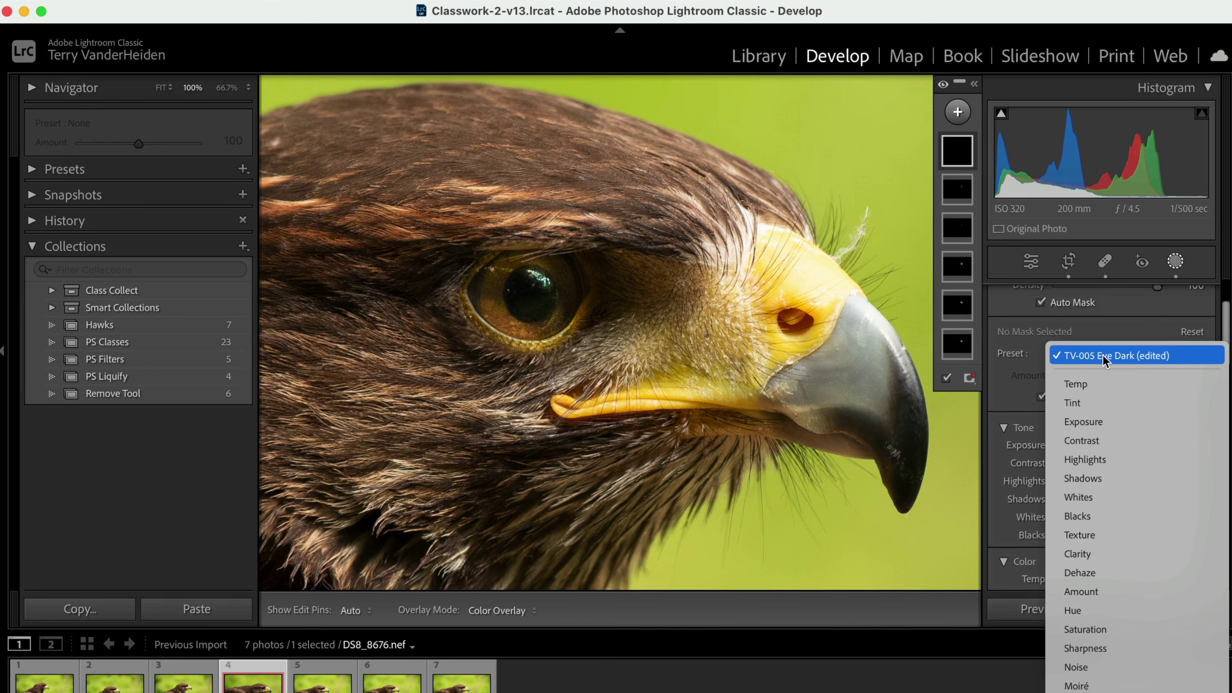
{"action": "scroll", "coordinate": [1077, 534], "scroll_direction": "down", "scroll_amount": 6}
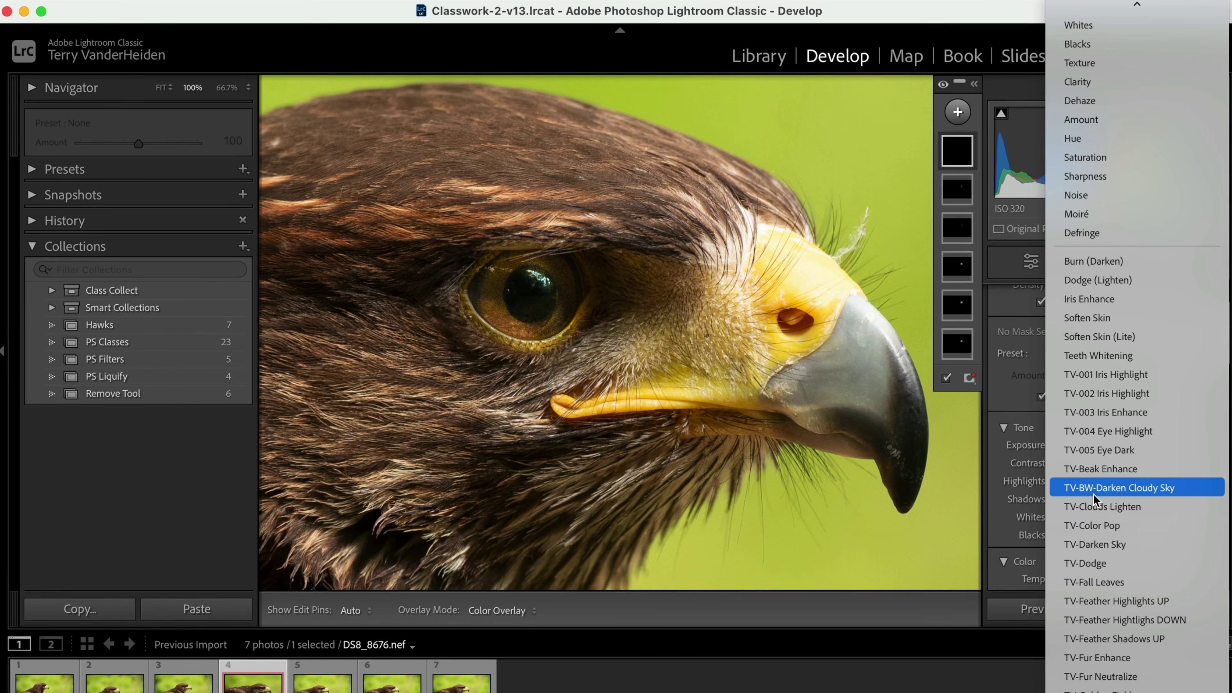
{"action": "left_click", "coordinate": [1097, 470]}
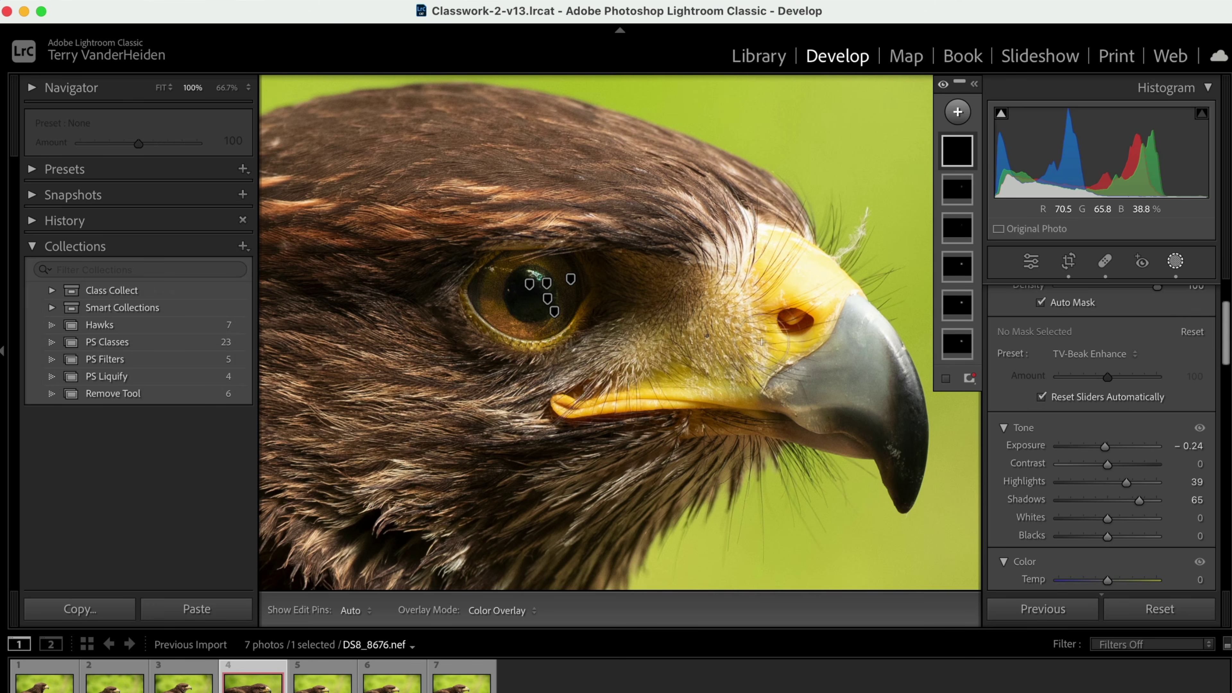
Step: Paint the beak enhancement over the hawk's whole beak and yellow mouth edge with the edit pins hidden, and check its overlay
{"action": "key", "text": "h"}
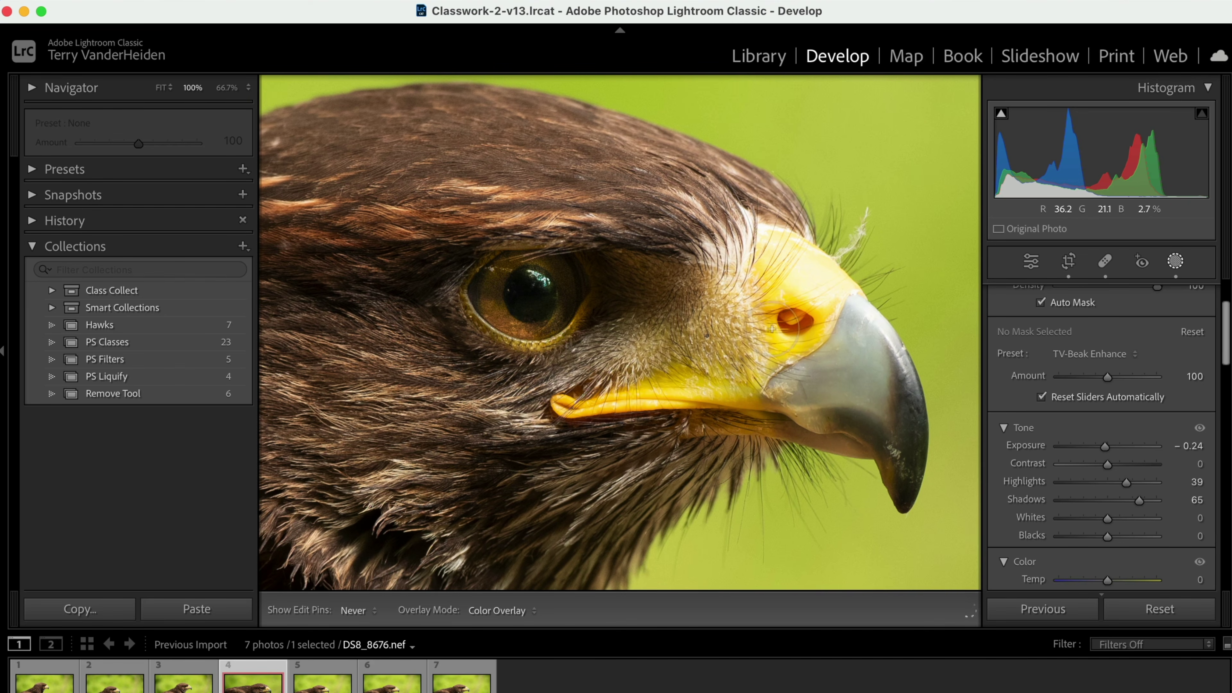
{"action": "left_click_drag", "start_coordinate": [777, 273], "coordinate": [868, 335]}
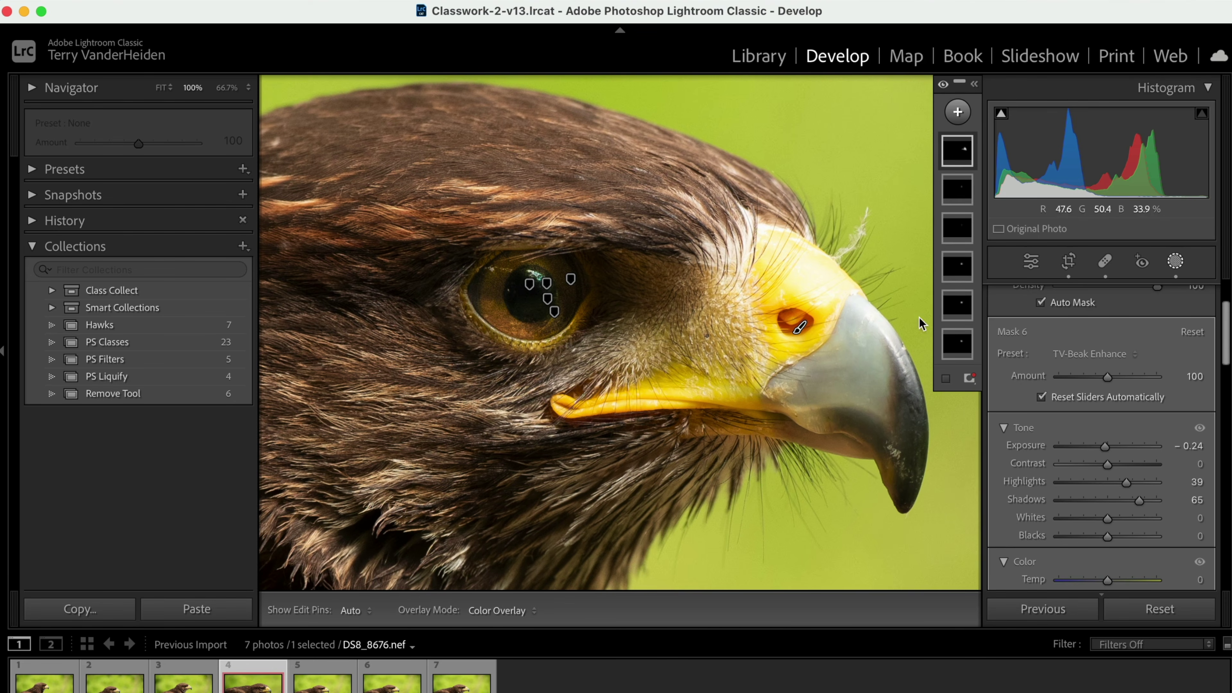
{"action": "mouse_move", "coordinate": [963, 150]}
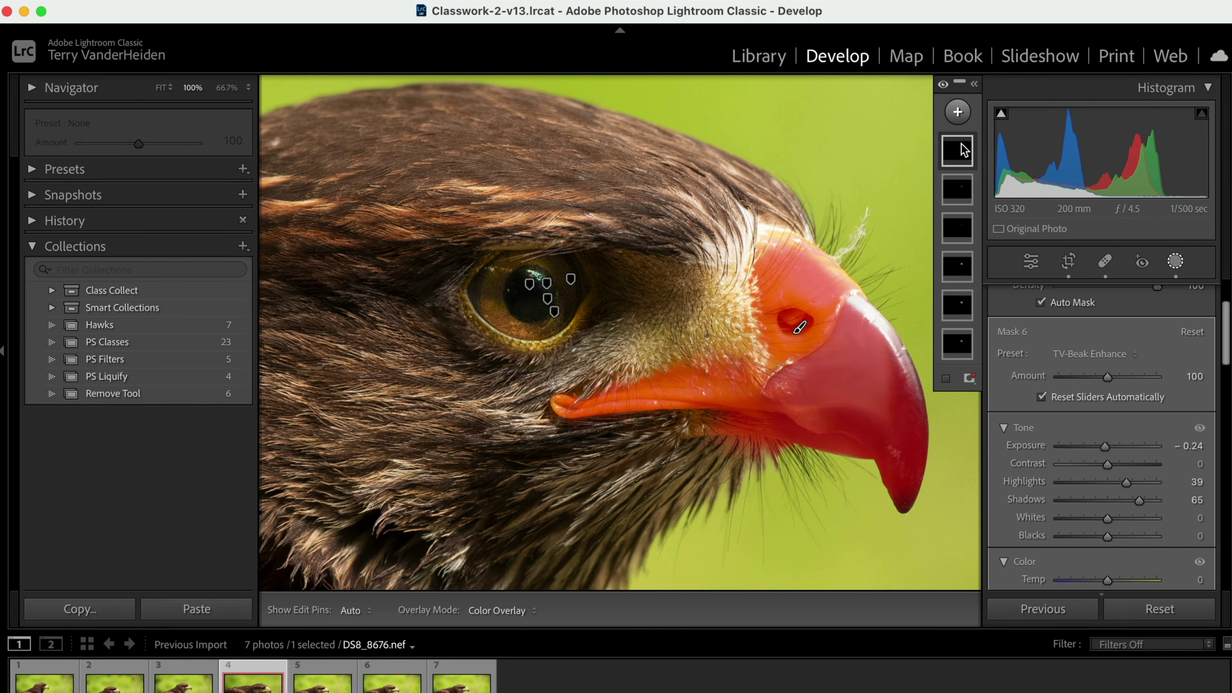
Step: Add a seventh brush mask with Highlights at -66 and paint it over the bright yellow skin above the nostril with the edit pins hidden
{"action": "left_click", "coordinate": [957, 112]}
{"action": "left_click", "coordinate": [967, 268]}
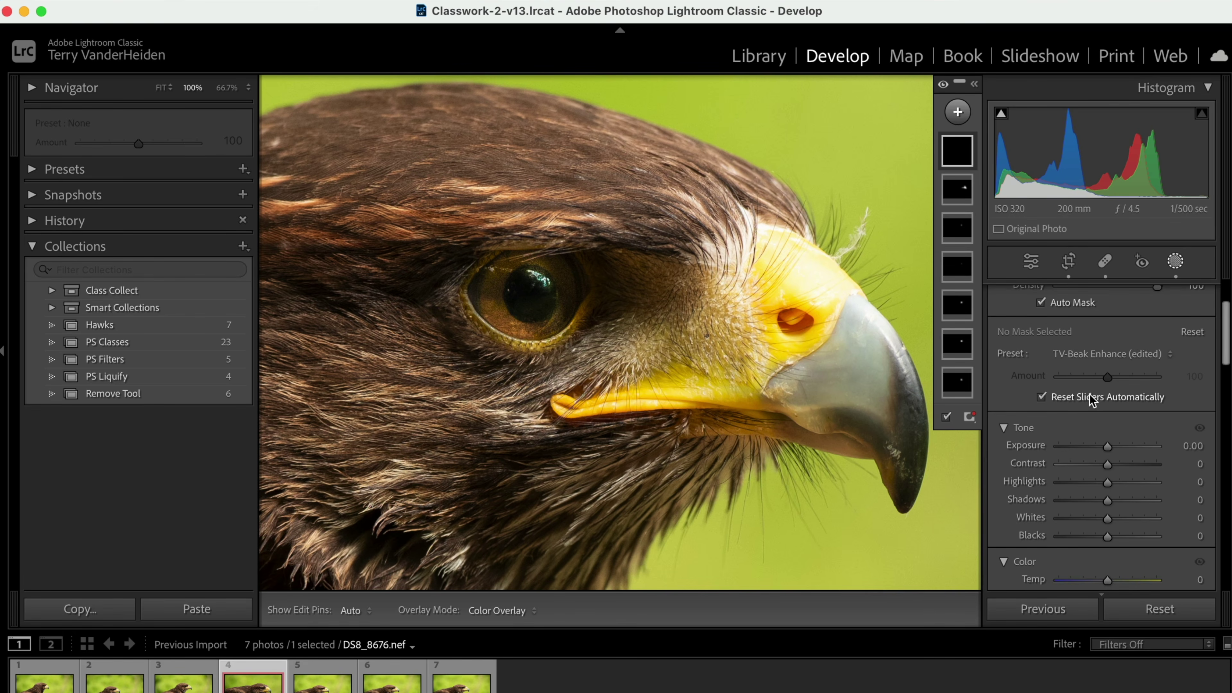
{"action": "left_click", "coordinate": [1092, 359]}
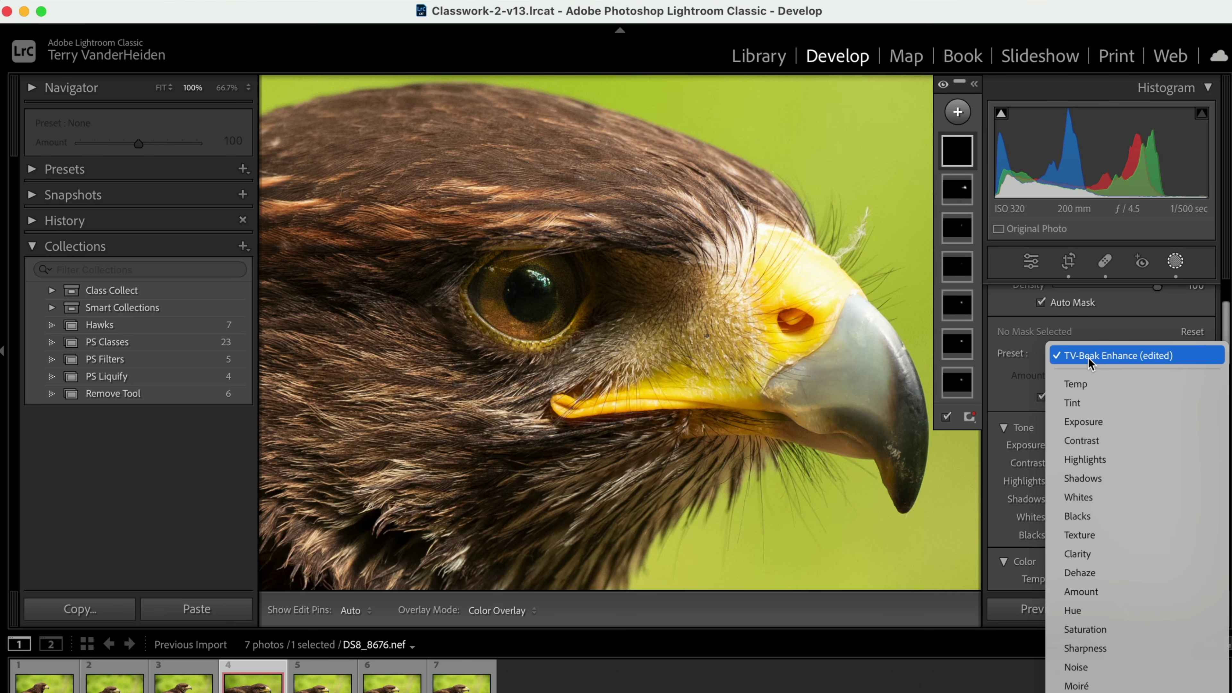
{"action": "left_click", "coordinate": [1082, 422]}
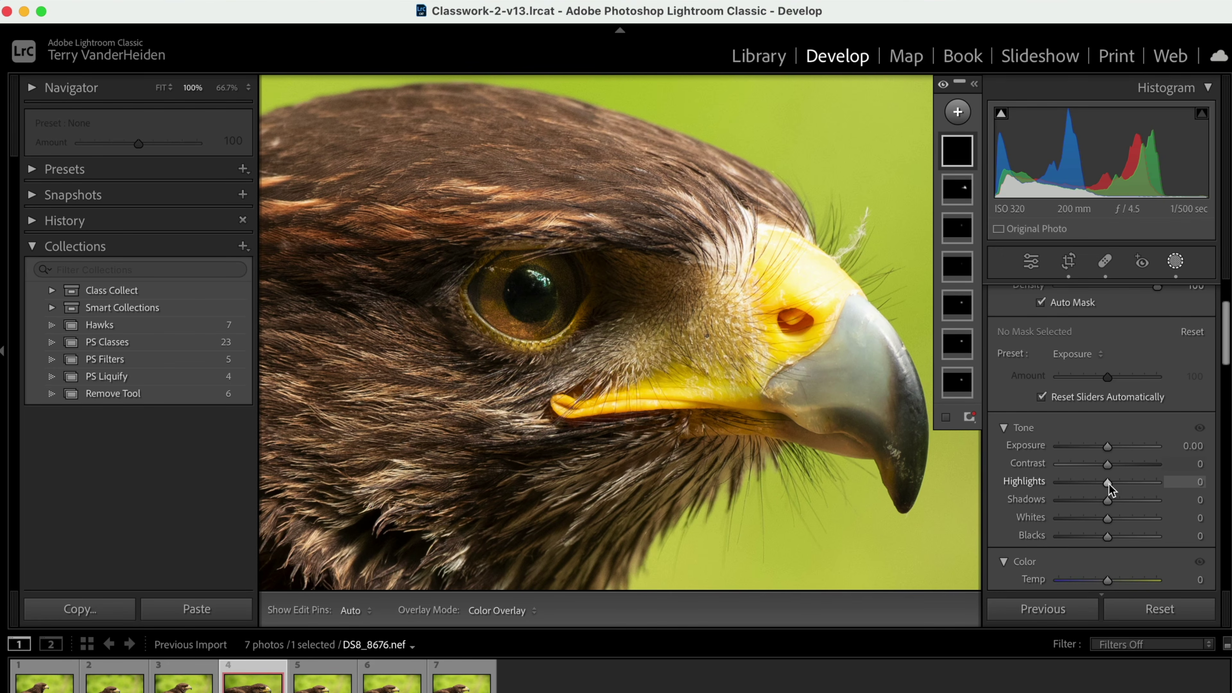
{"action": "left_click_drag", "start_coordinate": [1099, 487], "coordinate": [1078, 488]}
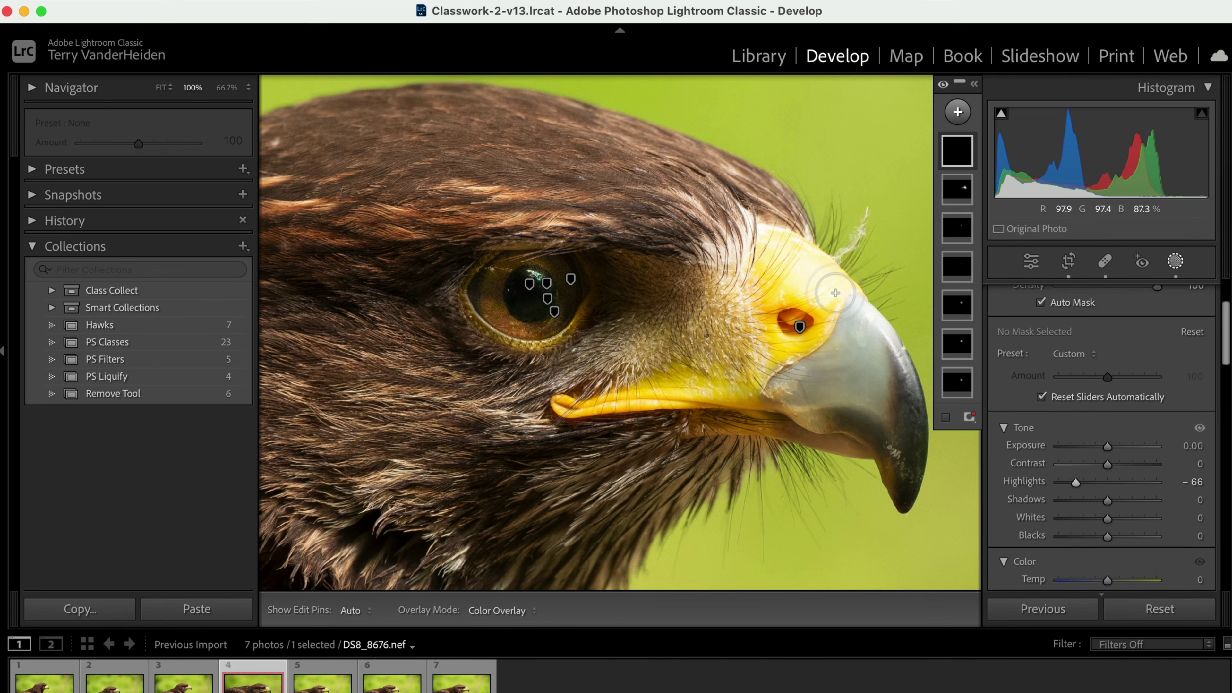
{"action": "key", "text": "h"}
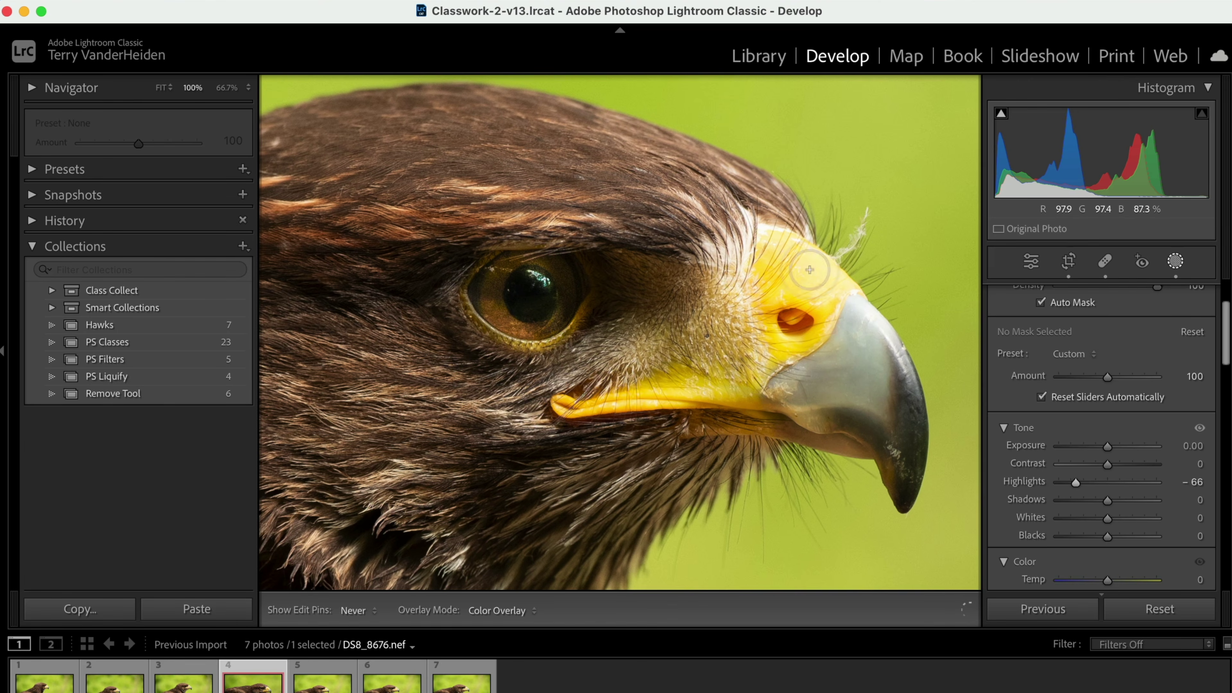
{"action": "key", "text": "h"}
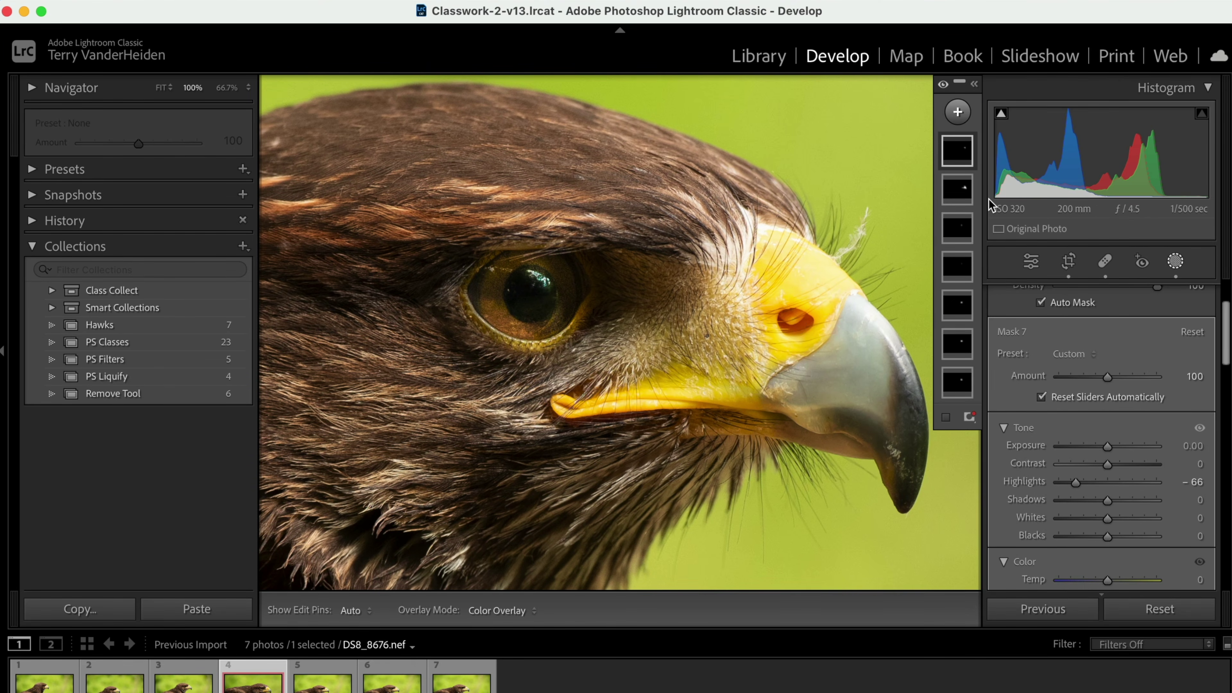
Step: Toggle between the before and after versions to compare the eye and beak edits up close
{"action": "key", "text": "backslash"}
{"action": "key", "text": "backslash"}
{"action": "key", "text": "backslash"}
{"action": "key", "text": "backslash"}
{"action": "key", "text": "backslash"}
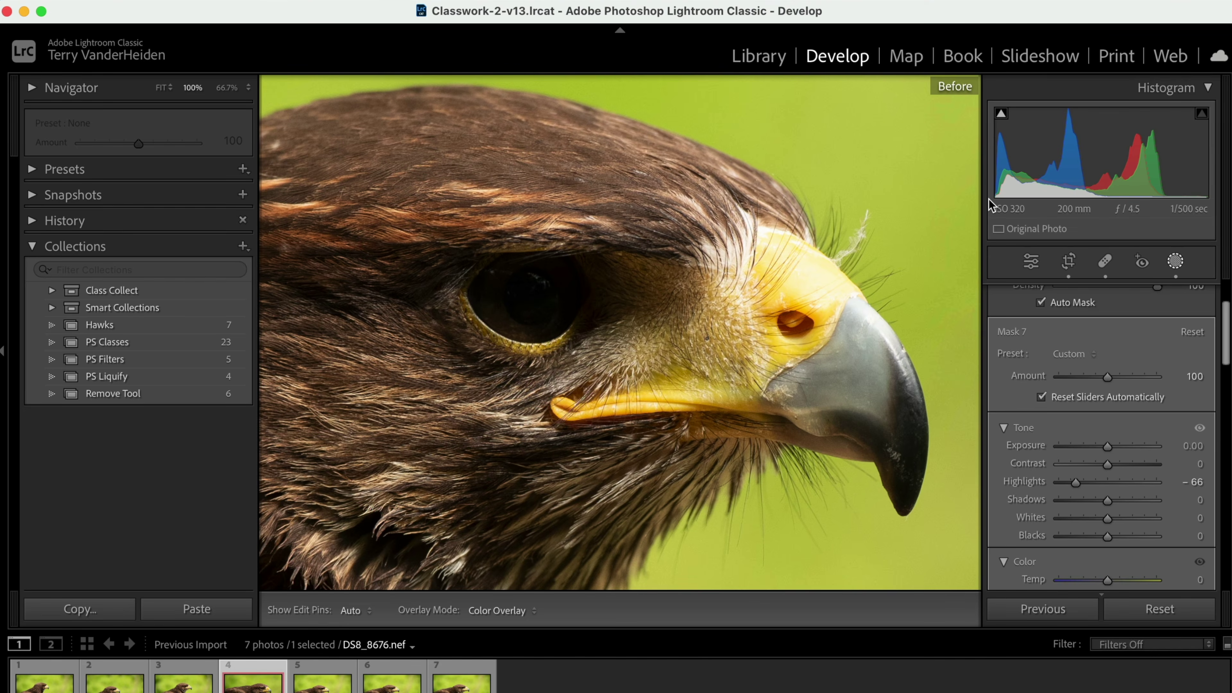
{"action": "key", "text": "backslash"}
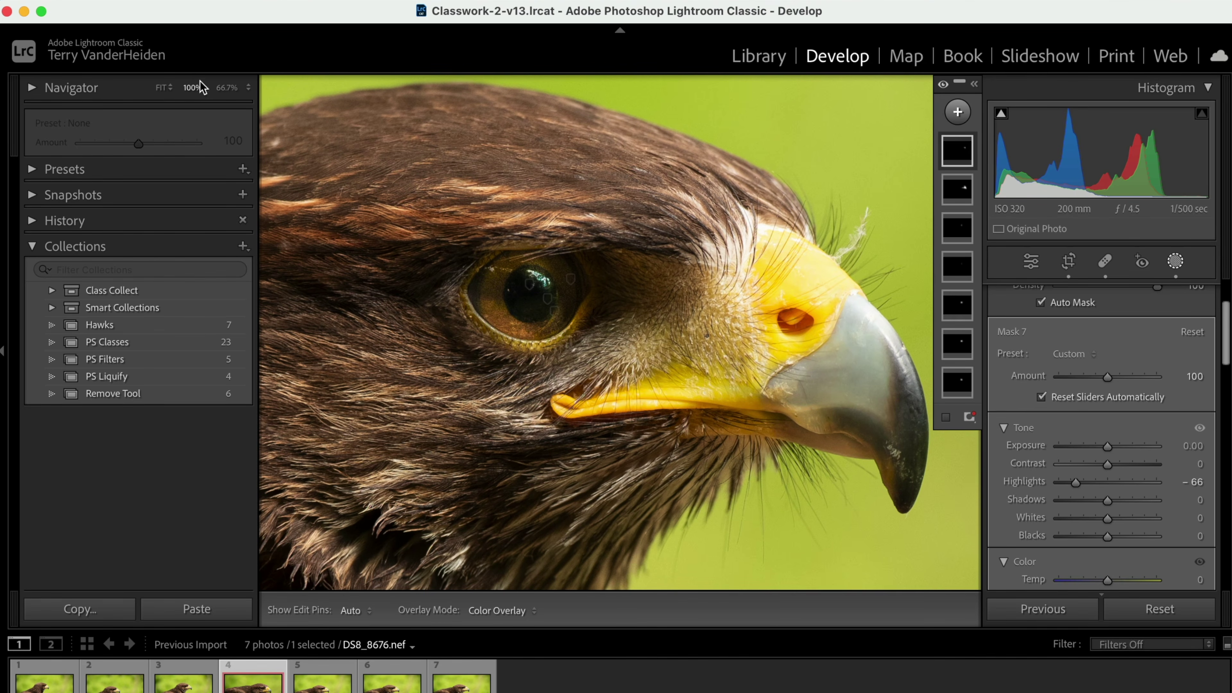
Step: Fit the whole photo in view and add an eighth brush mask with the TV-Feather Shadows UP preset
{"action": "left_click", "coordinate": [165, 88]}
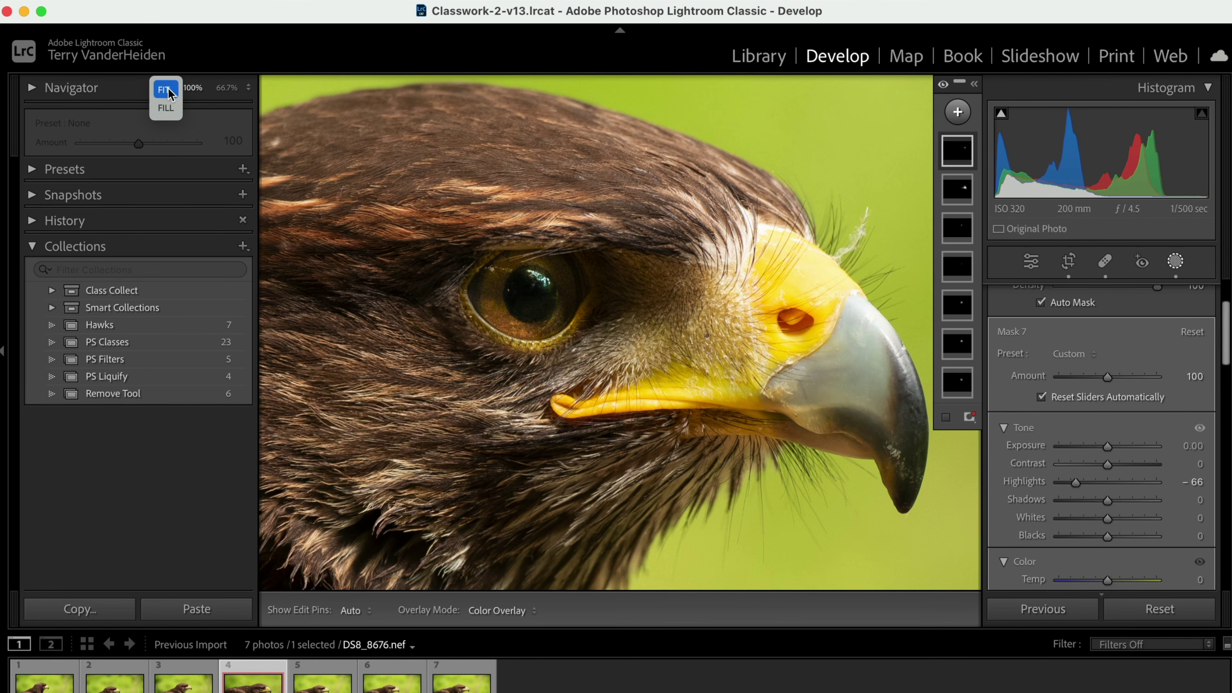
{"action": "left_click", "coordinate": [165, 89]}
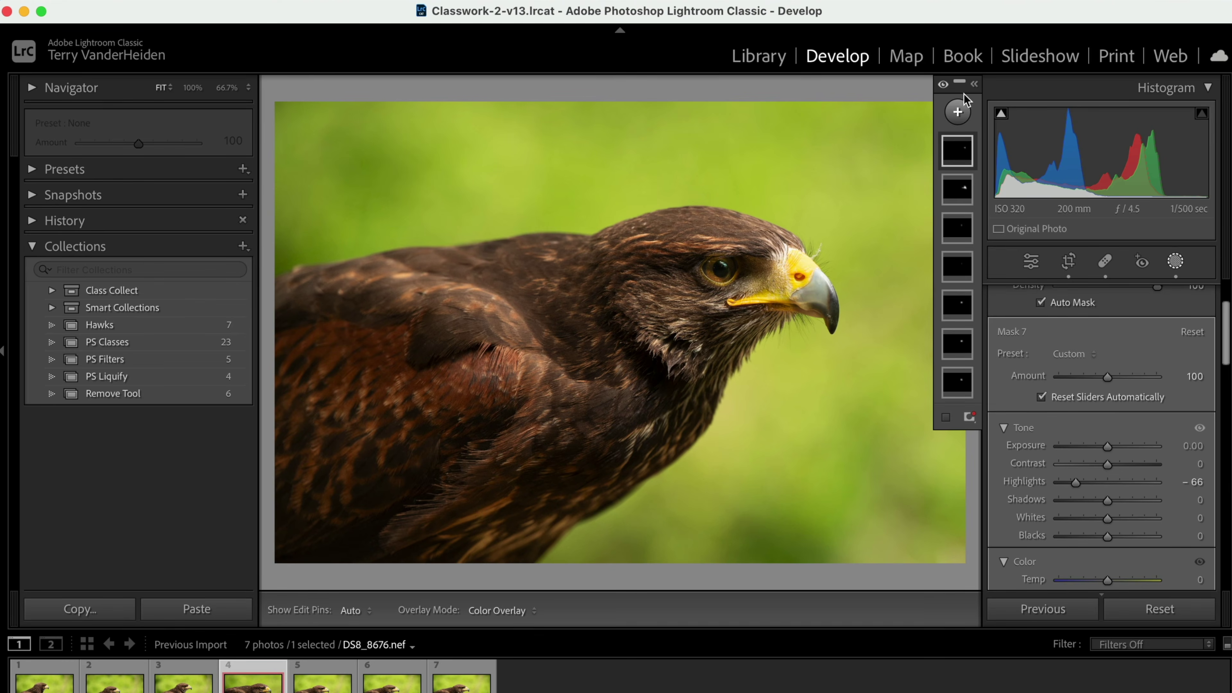
{"action": "left_click", "coordinate": [958, 113]}
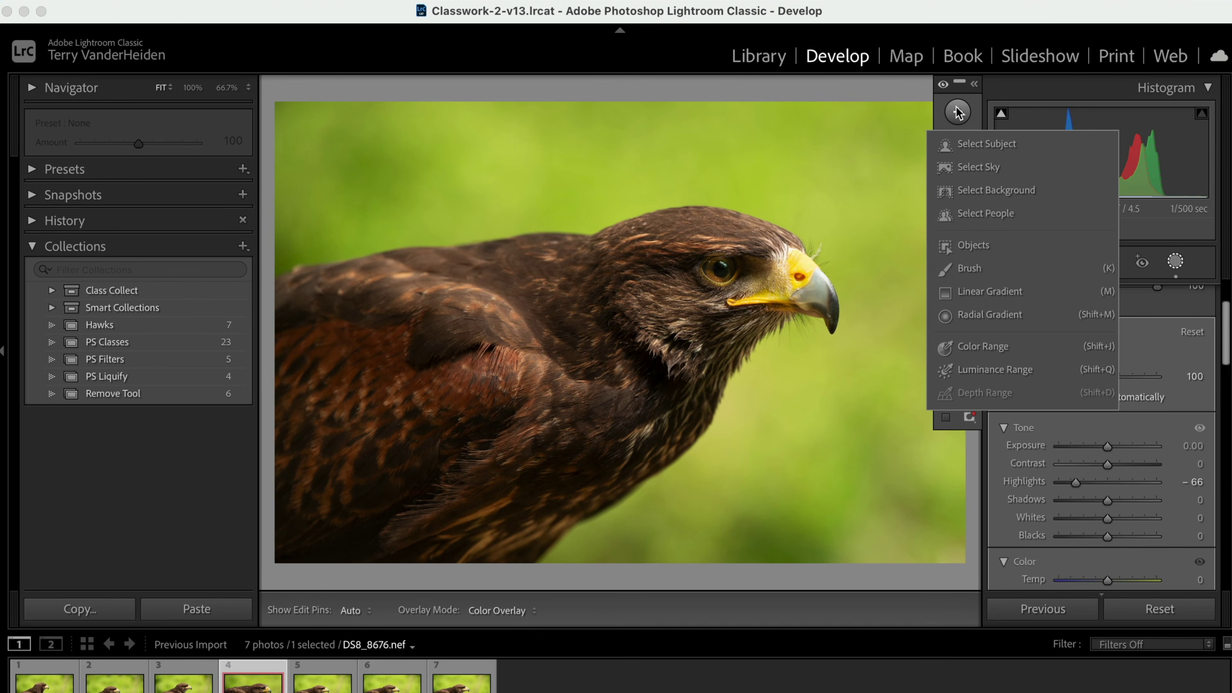
{"action": "left_click", "coordinate": [963, 268]}
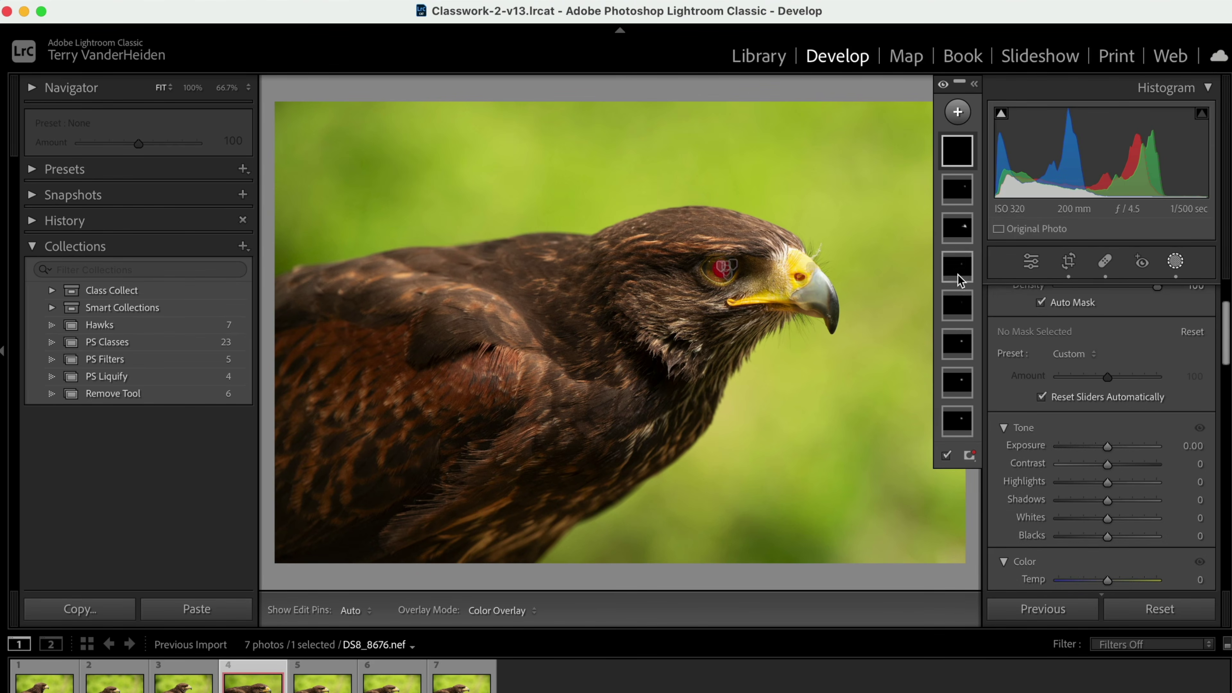
{"action": "left_click", "coordinate": [1089, 355]}
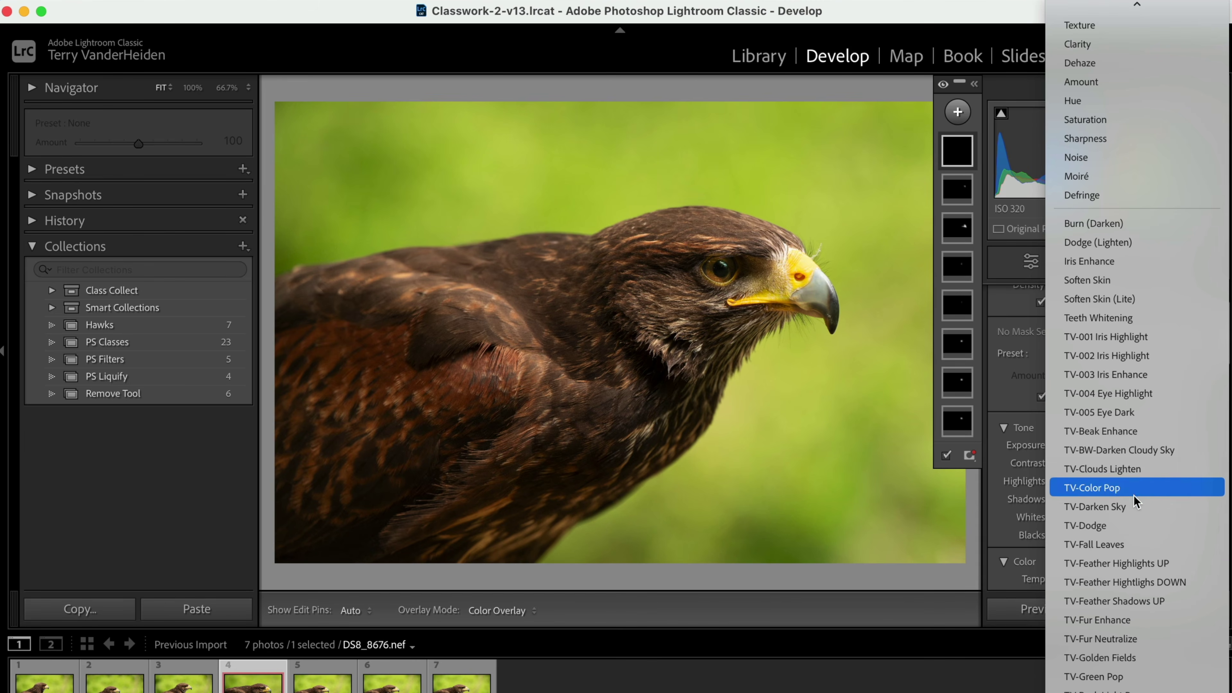
{"action": "scroll", "coordinate": [1125, 620], "scroll_direction": "down", "scroll_amount": 5}
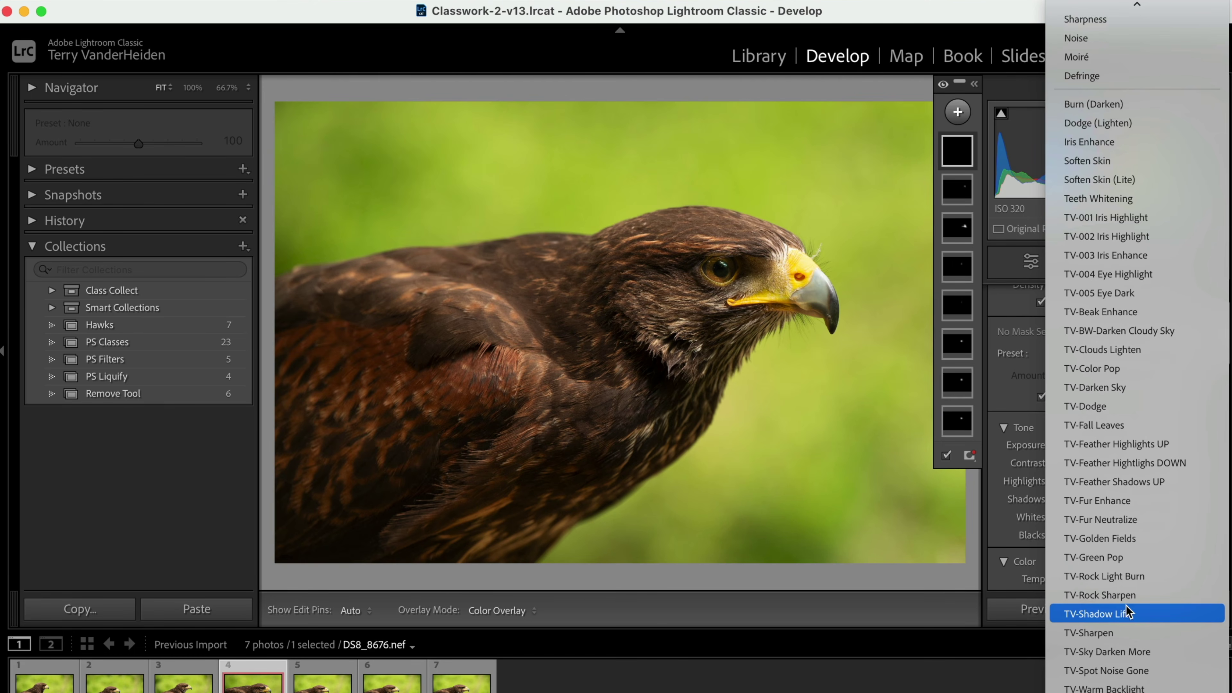
{"action": "left_click", "coordinate": [1113, 486]}
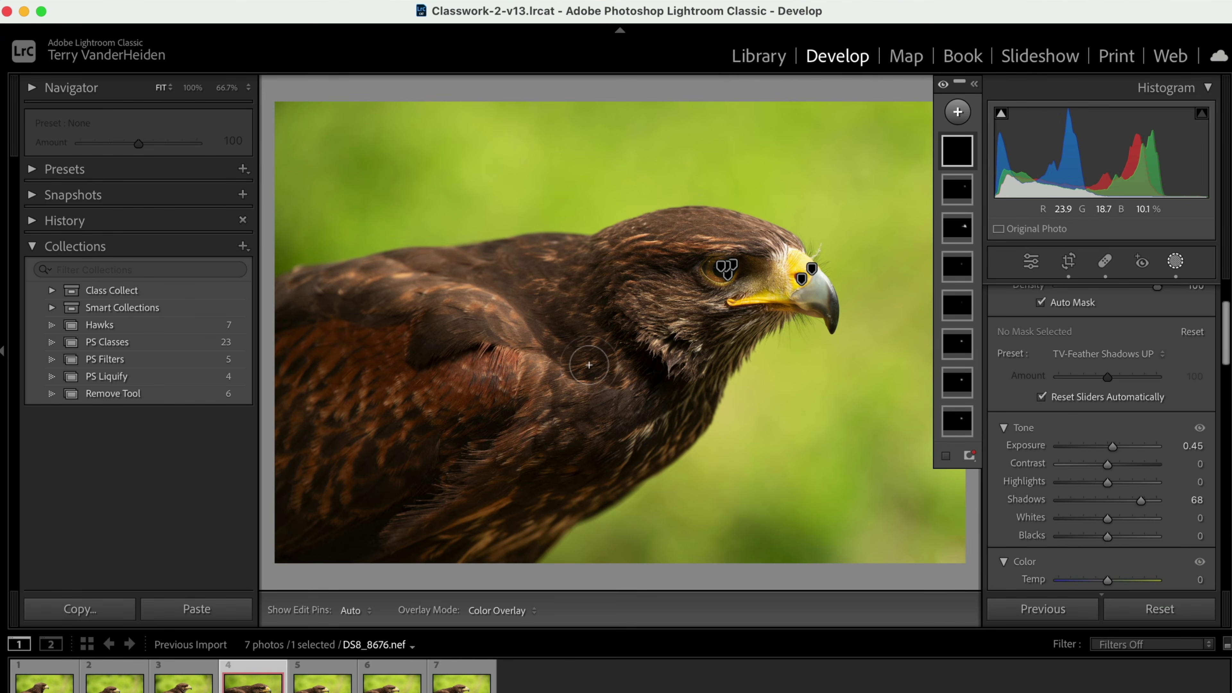
Step: Enlarge the brush to size 17 and paint the shadow lift over the dark feathers on the hawk's chest, neck, back and wing with the edit pins hidden
{"action": "scroll", "coordinate": [606, 378], "scroll_direction": "up", "scroll_amount": 3}
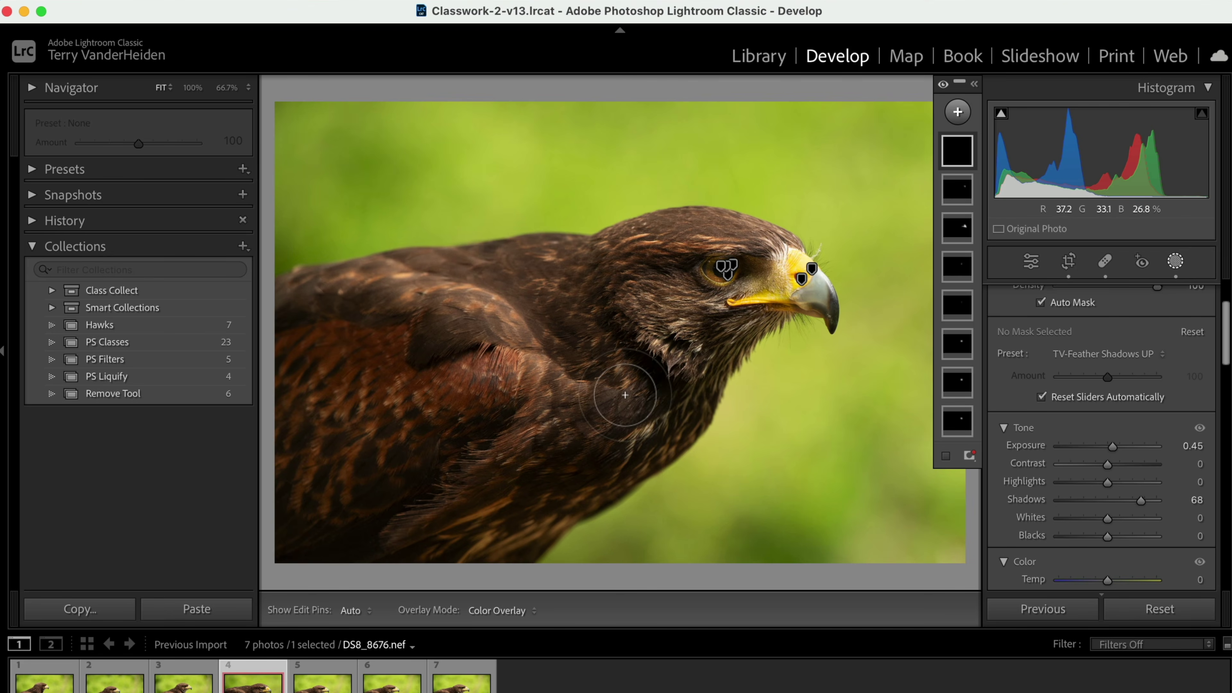
{"action": "key", "text": "h"}
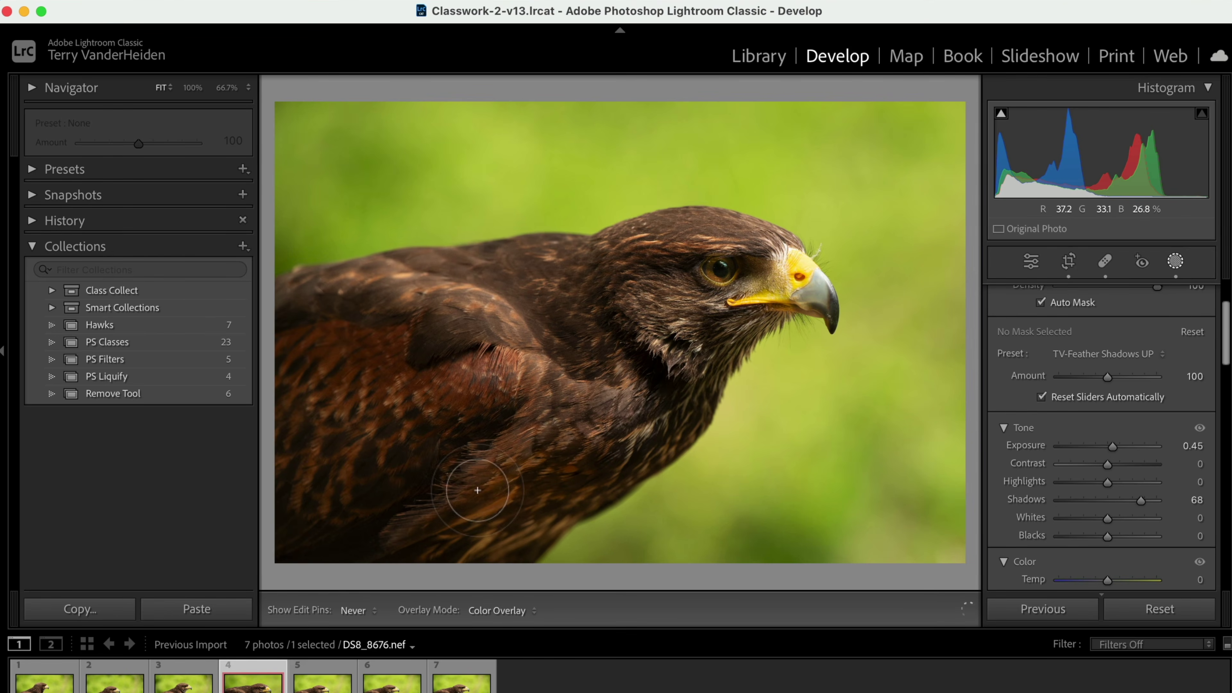
{"action": "mouse_move", "coordinate": [425, 514]}
{"action": "left_mouse_down"}
{"action": "mouse_move", "coordinate": [479, 484]}
{"action": "mouse_move", "coordinate": [783, 408]}
{"action": "mouse_move", "coordinate": [710, 399]}
{"action": "mouse_move", "coordinate": [665, 426]}
{"action": "left_mouse_up"}
{"action": "key", "text": "h"}
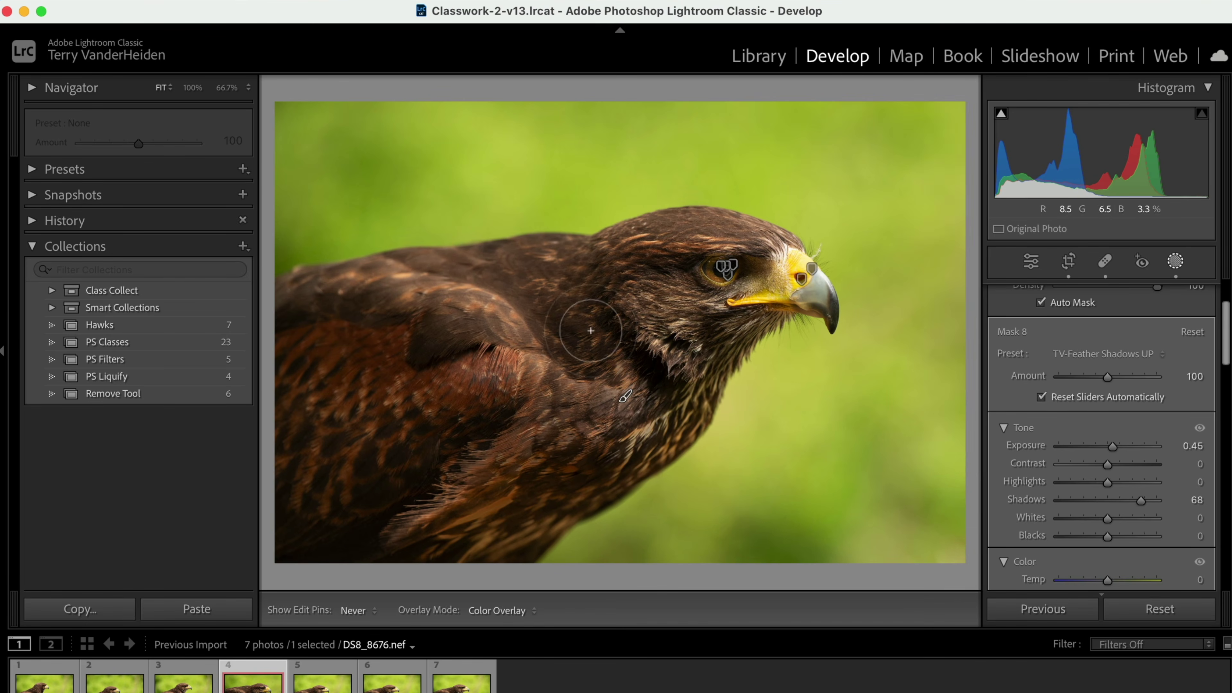
{"action": "key", "text": "h"}
{"action": "key", "text": "h"}
{"action": "key", "text": "h"}
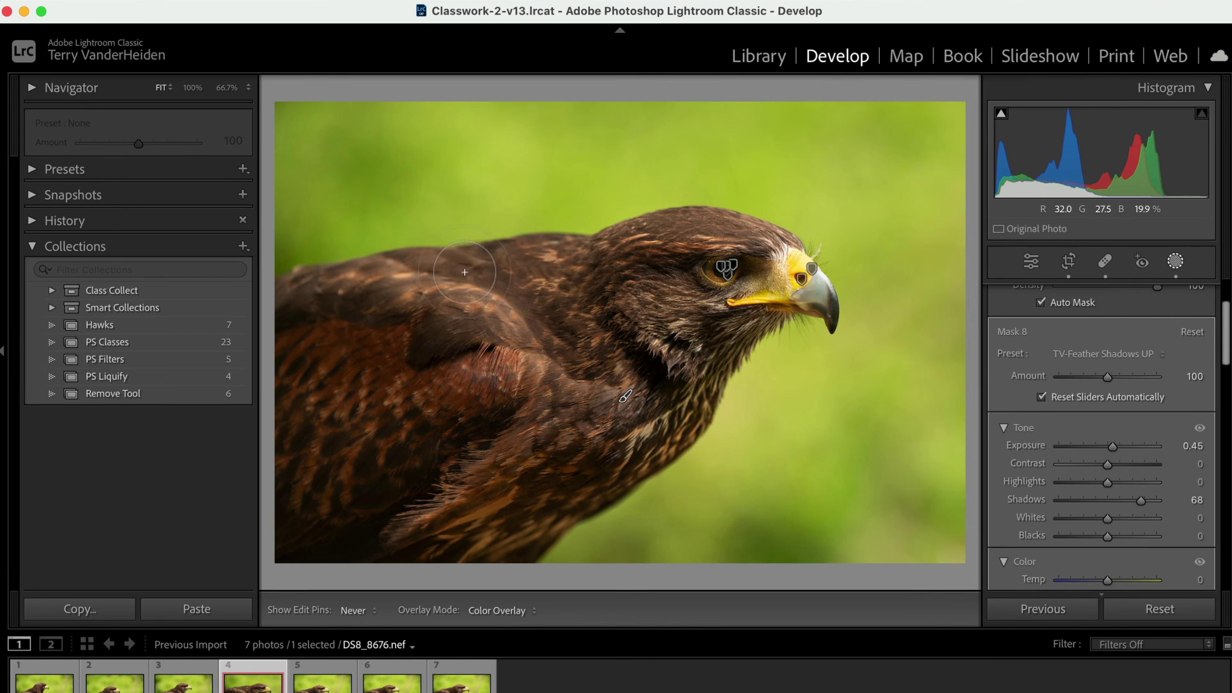
{"action": "key", "text": "h"}
{"action": "key", "text": "h"}
{"action": "key", "text": "h"}
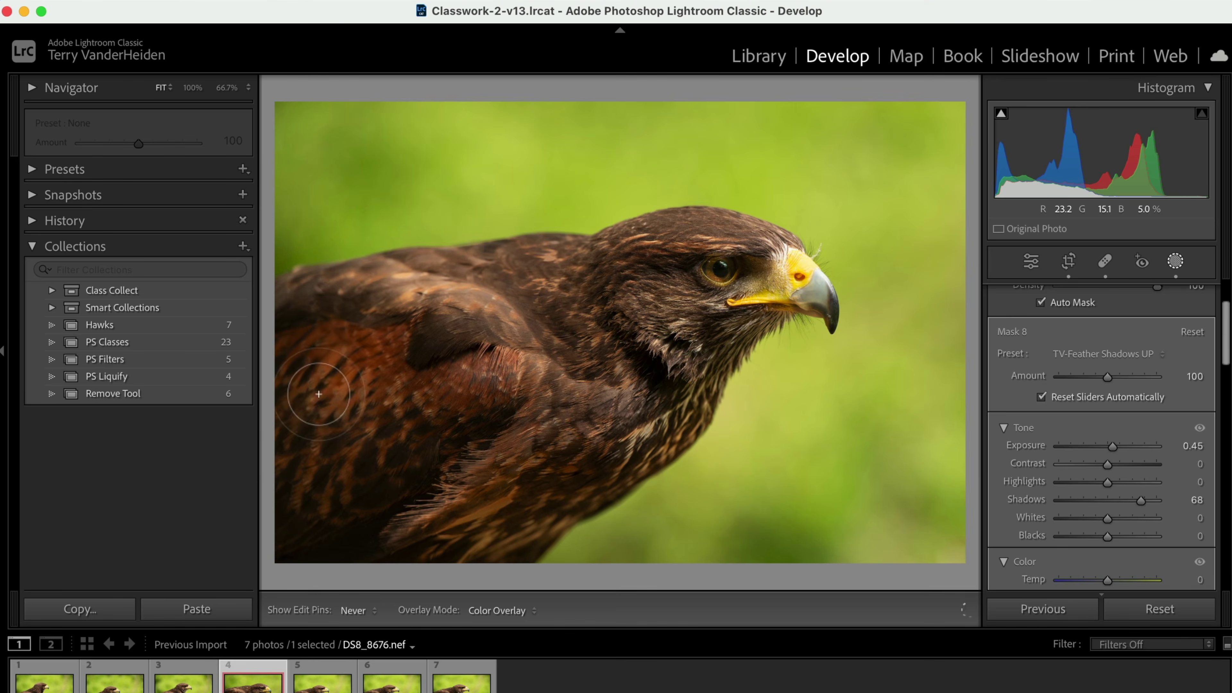
{"action": "key", "text": "h"}
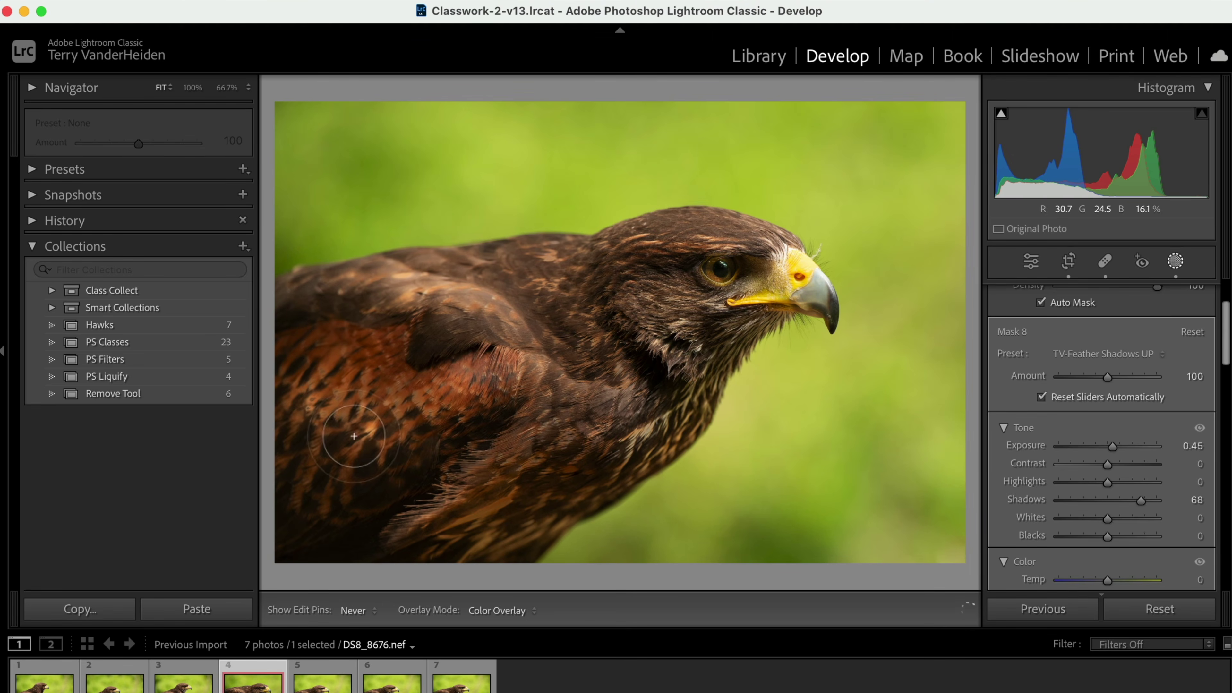
{"action": "key", "text": "h"}
{"action": "key", "text": "h"}
{"action": "key", "text": "h"}
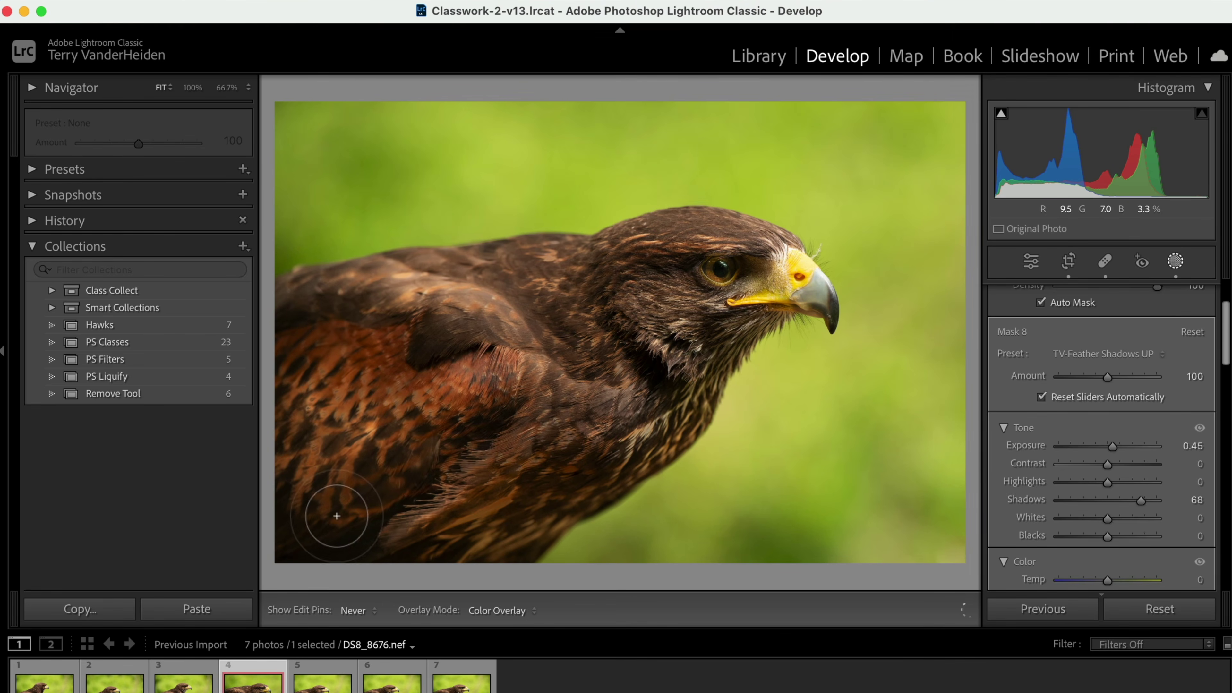
{"action": "key", "text": "h"}
{"action": "key", "text": "h"}
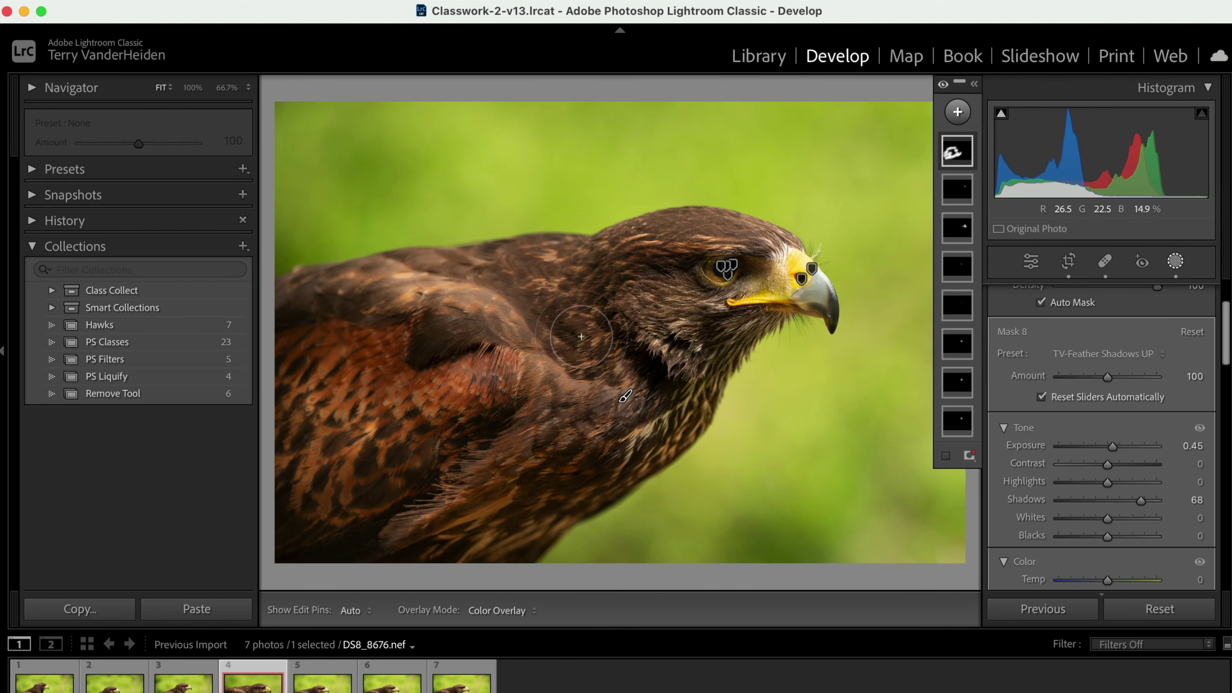
{"action": "key", "text": "h"}
{"action": "key", "text": "h"}
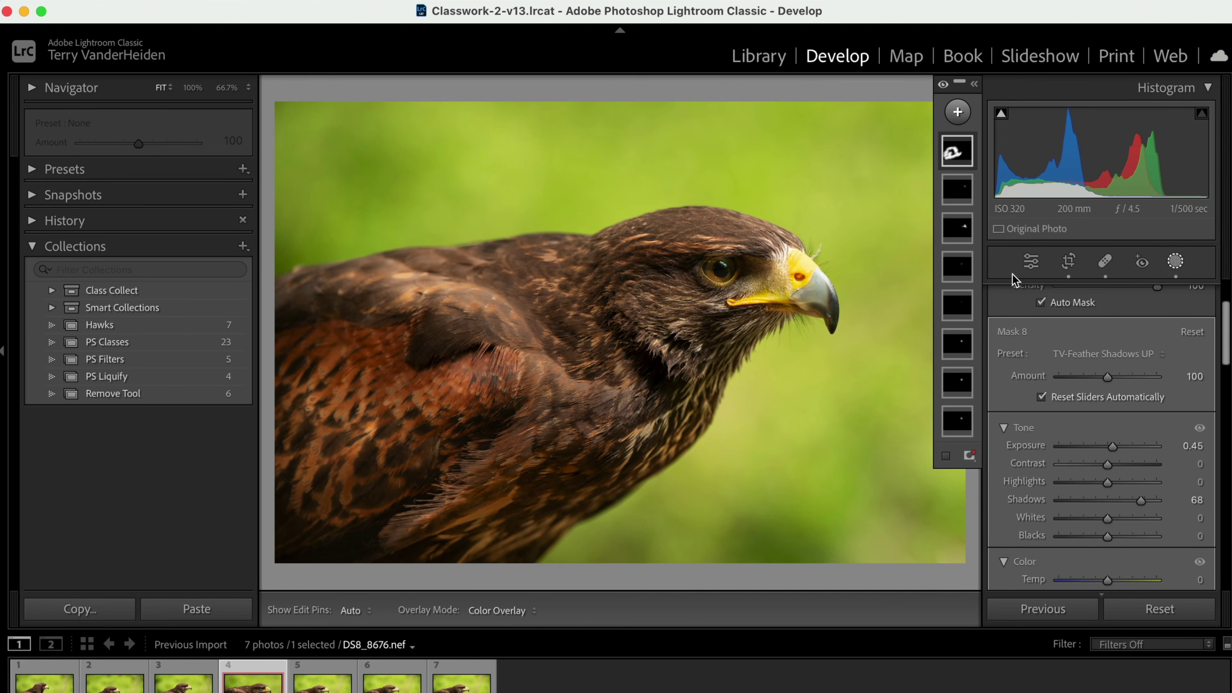
{"action": "scroll", "coordinate": [1082, 308], "scroll_direction": "up", "scroll_amount": 3}
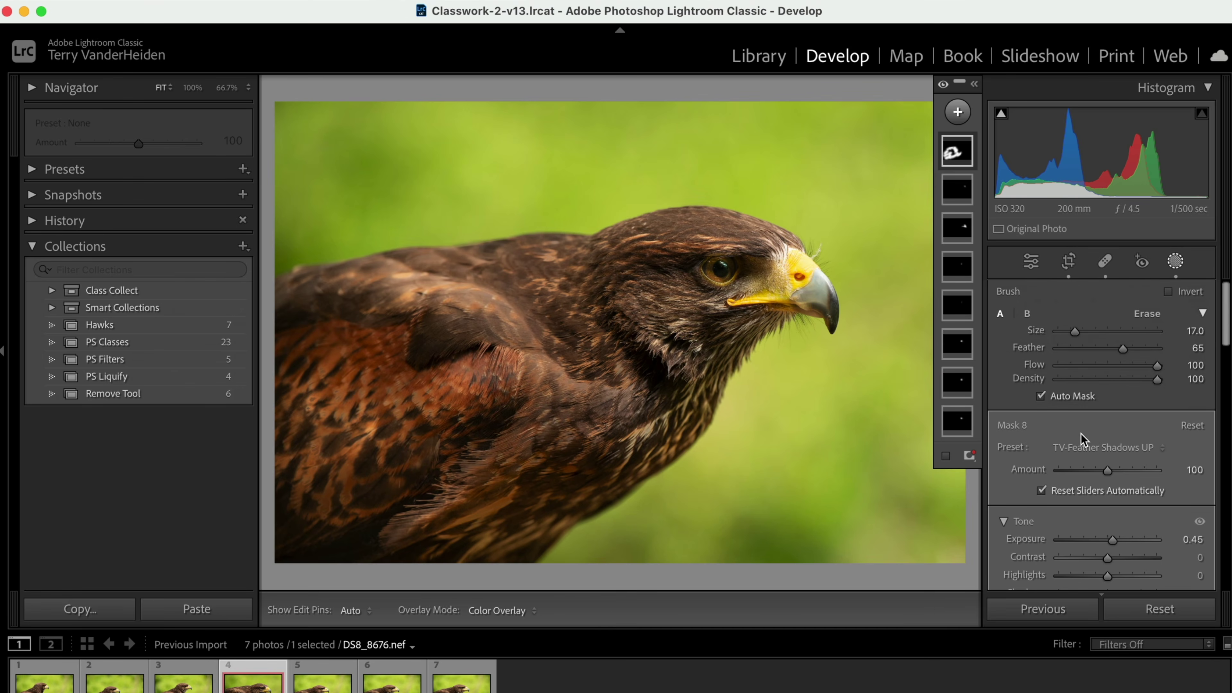
Step: Reduce the Amount of the eighth mask's feather shadow lift to 69
{"action": "key", "text": "h"}
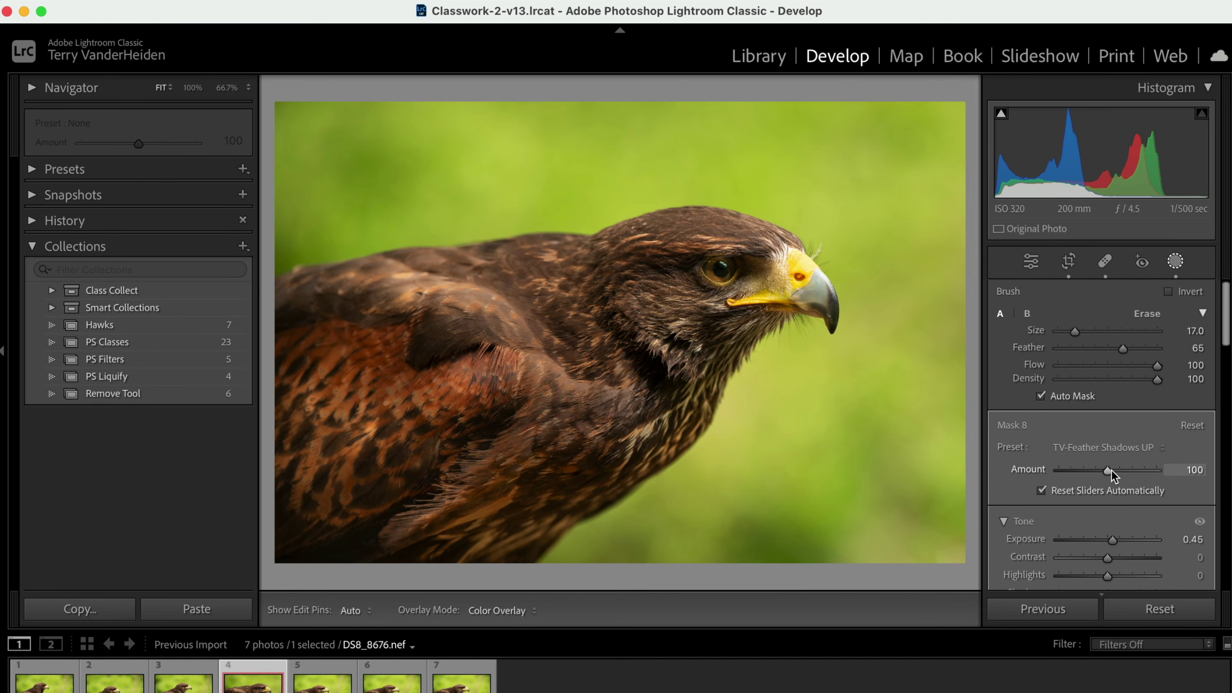
{"action": "left_click_drag", "start_coordinate": [1110, 470], "coordinate": [1095, 473]}
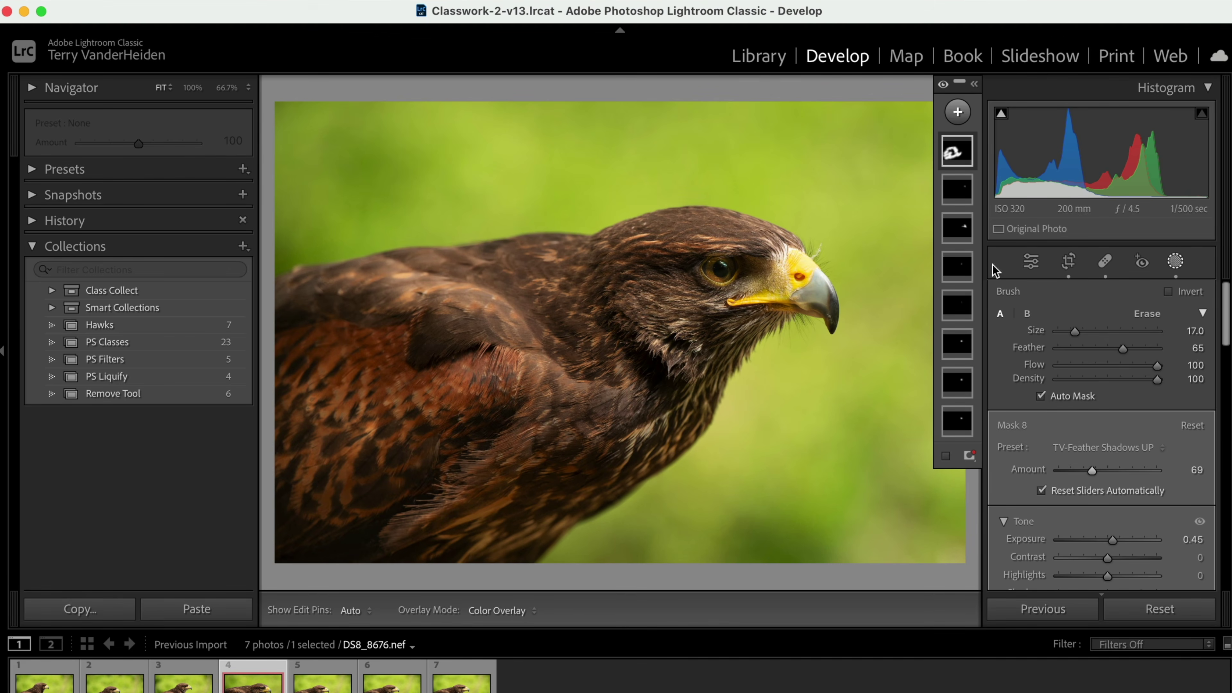
Step: Add a ninth brush mask with the TV-Green Pop preset
{"action": "mouse_move", "coordinate": [953, 154]}
{"action": "left_click", "coordinate": [958, 113]}
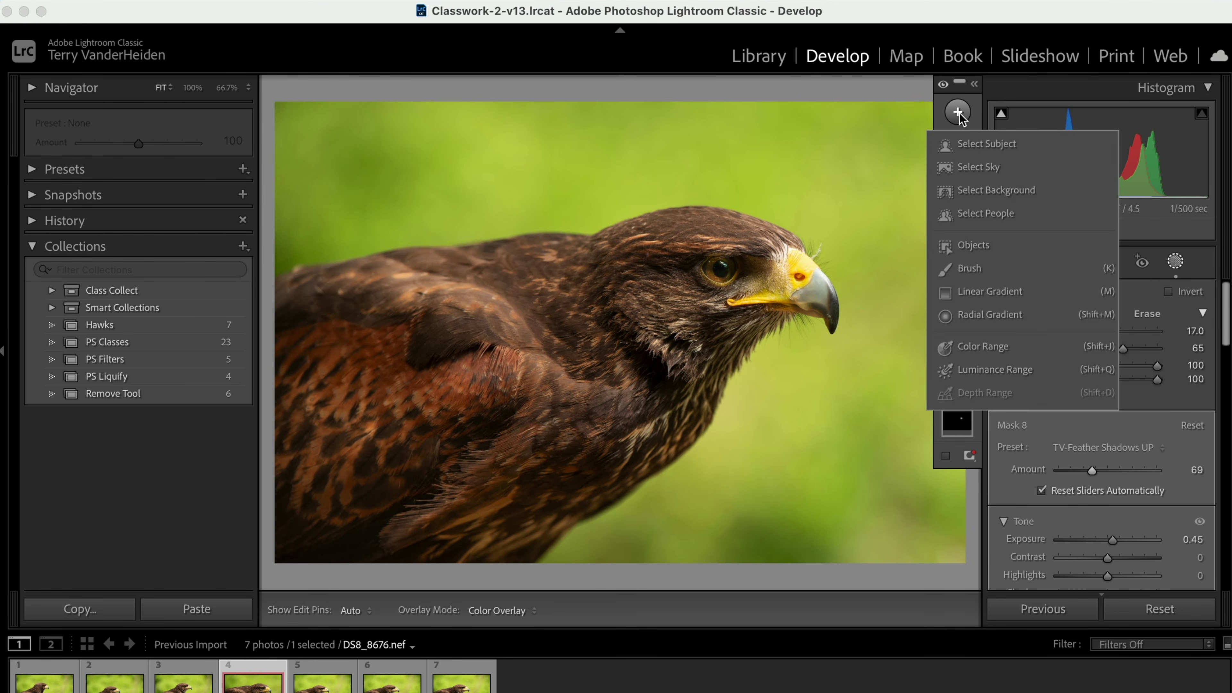
{"action": "left_click", "coordinate": [952, 268]}
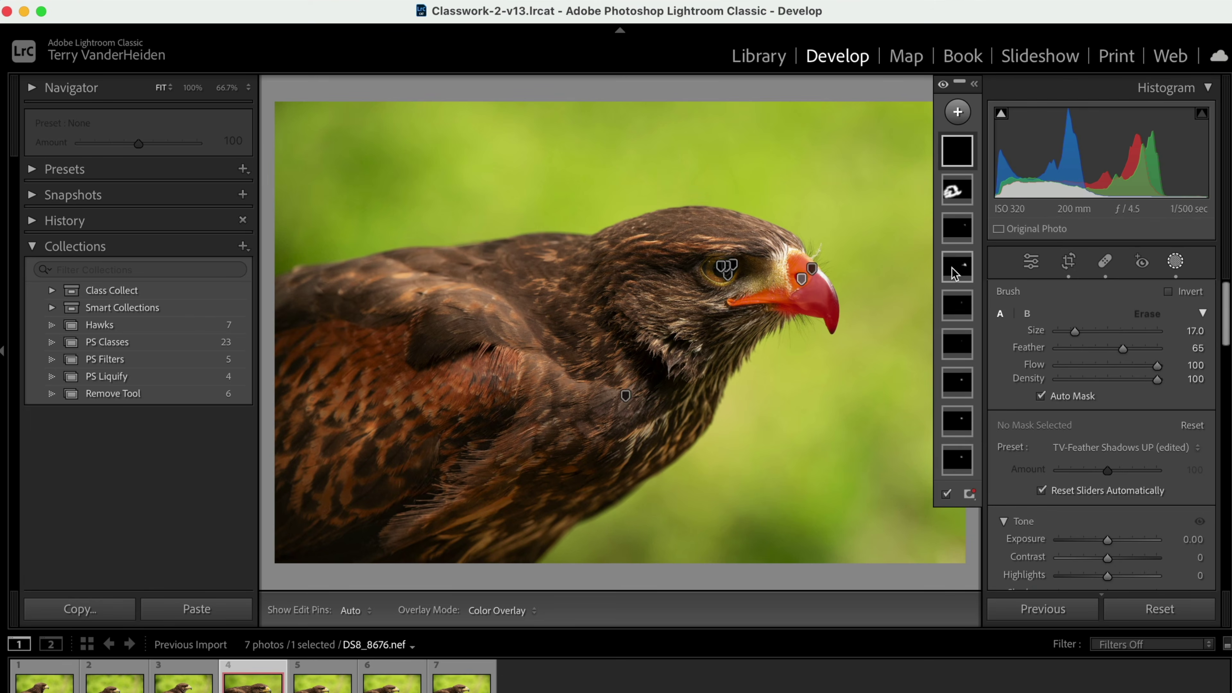
{"action": "left_click", "coordinate": [1117, 455]}
{"action": "scroll", "coordinate": [1096, 568], "scroll_direction": "down", "scroll_amount": 5}
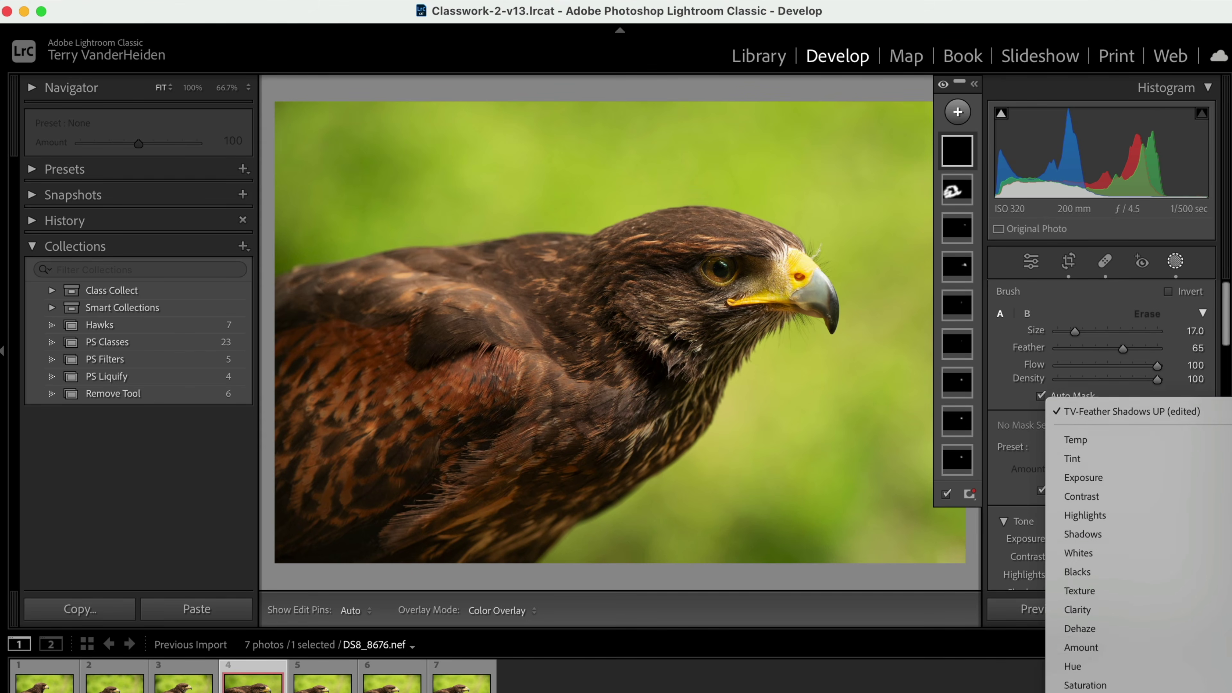
{"action": "scroll", "coordinate": [1101, 575], "scroll_direction": "down", "scroll_amount": 10}
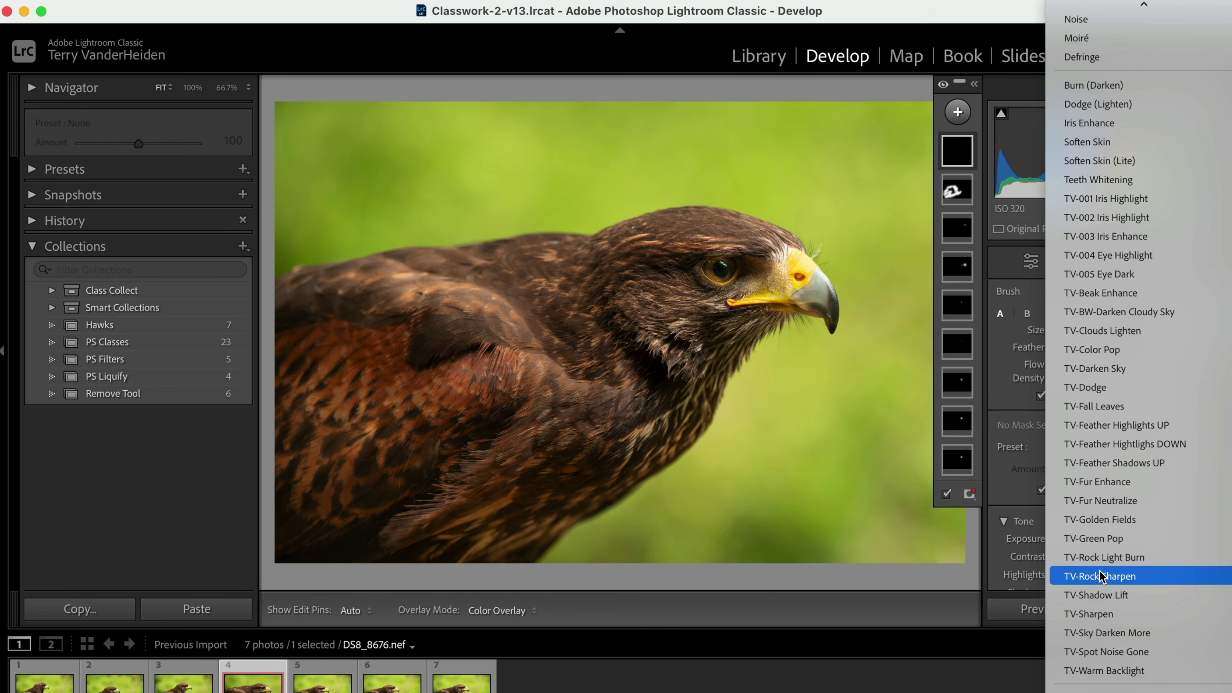
{"action": "left_click", "coordinate": [1097, 538]}
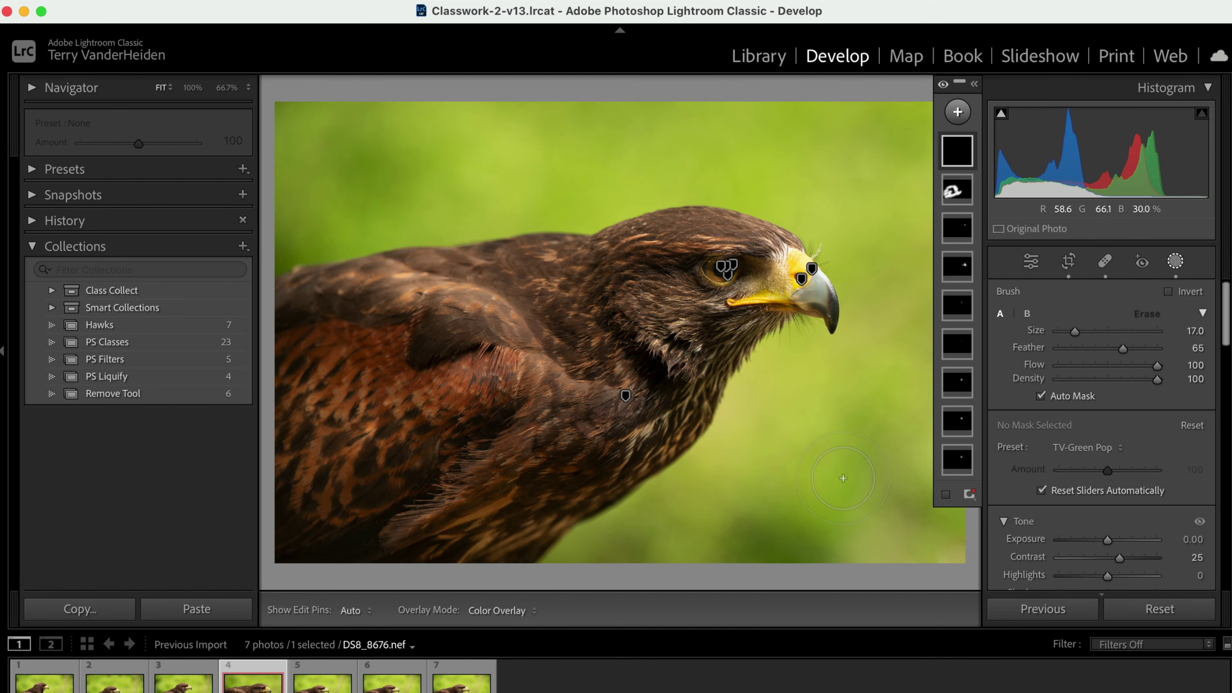
Step: Enlarge the brush to size 21, paint the green boost over the background with the edit pins hidden, and set its Amount to 50
{"action": "key", "text": "bracketright"}
{"action": "key", "text": "bracketright"}
{"action": "key", "text": "h"}
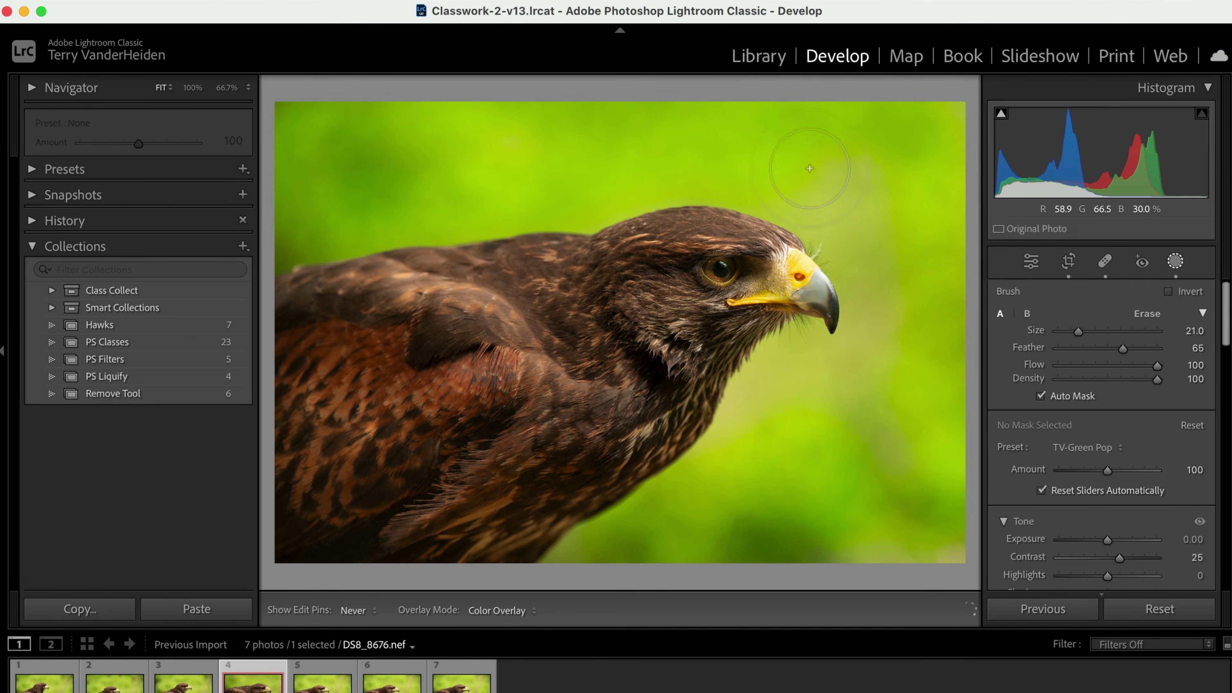
{"action": "mouse_move", "coordinate": [839, 416]}
{"action": "left_mouse_down"}
{"action": "mouse_move", "coordinate": [746, 487]}
{"action": "mouse_move", "coordinate": [856, 512]}
{"action": "mouse_move", "coordinate": [924, 544]}
{"action": "mouse_move", "coordinate": [904, 528]}
{"action": "left_mouse_up"}
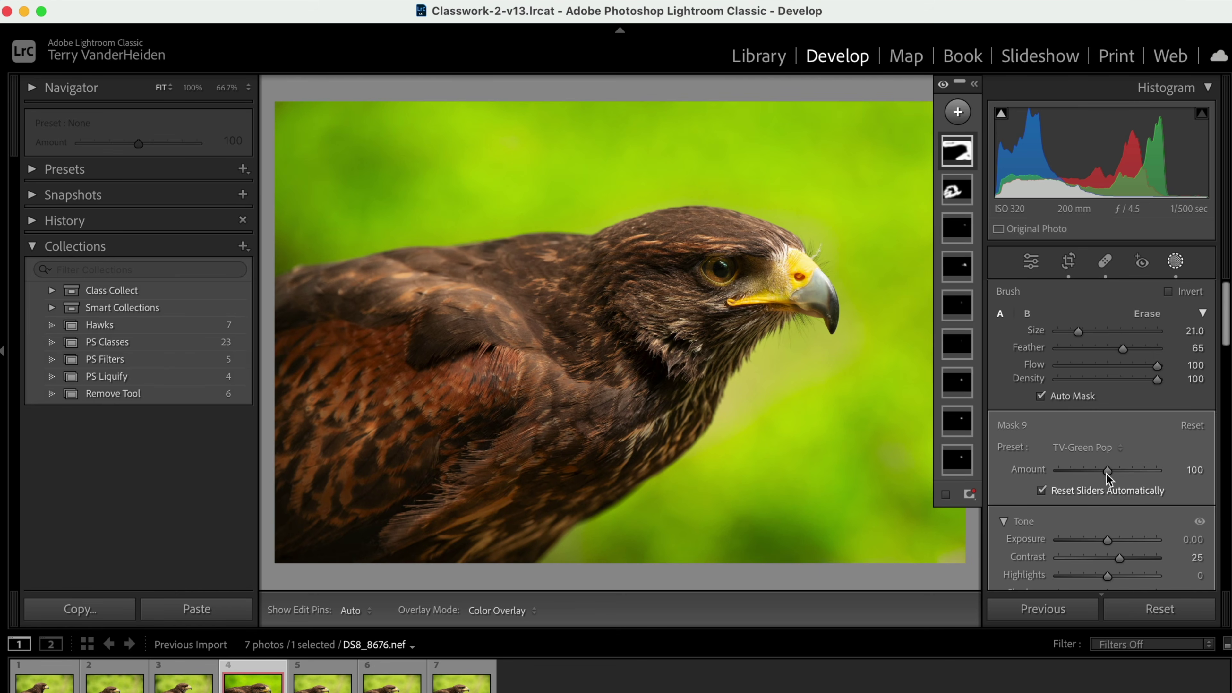
{"action": "left_click_drag", "start_coordinate": [1106, 470], "coordinate": [1079, 471]}
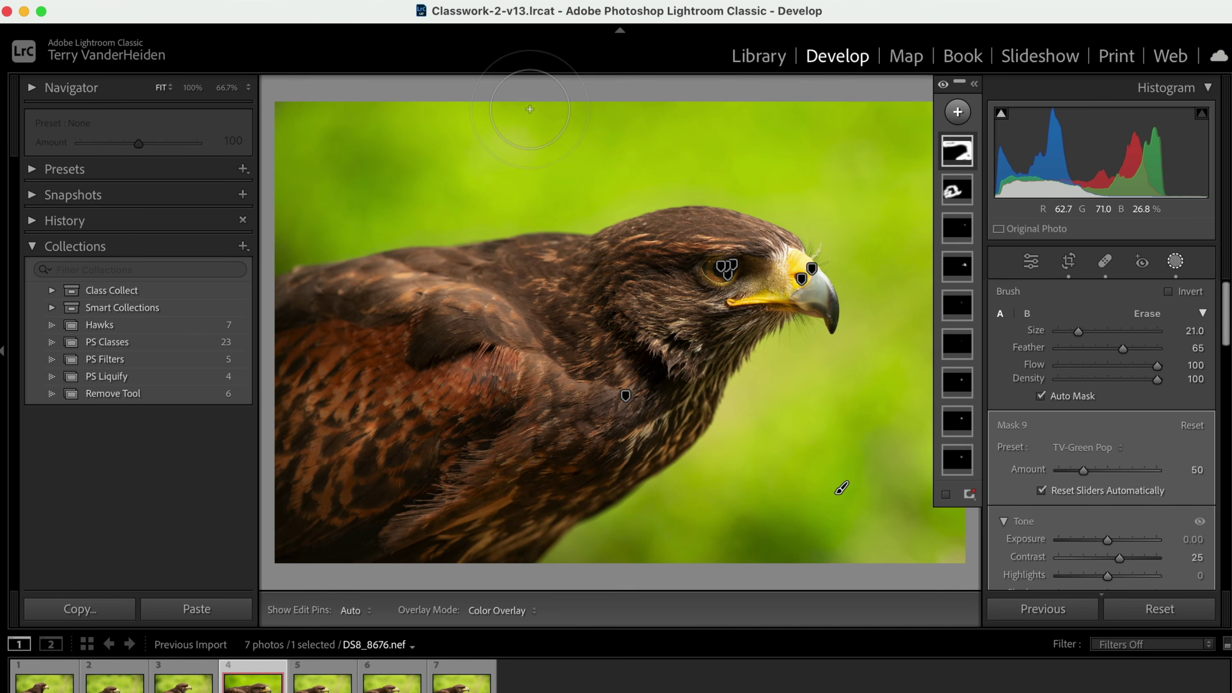
Step: Toggle repeatedly between the before and after versions to compare the feather and background edits on the whole photo
{"action": "key", "text": "backslash"}
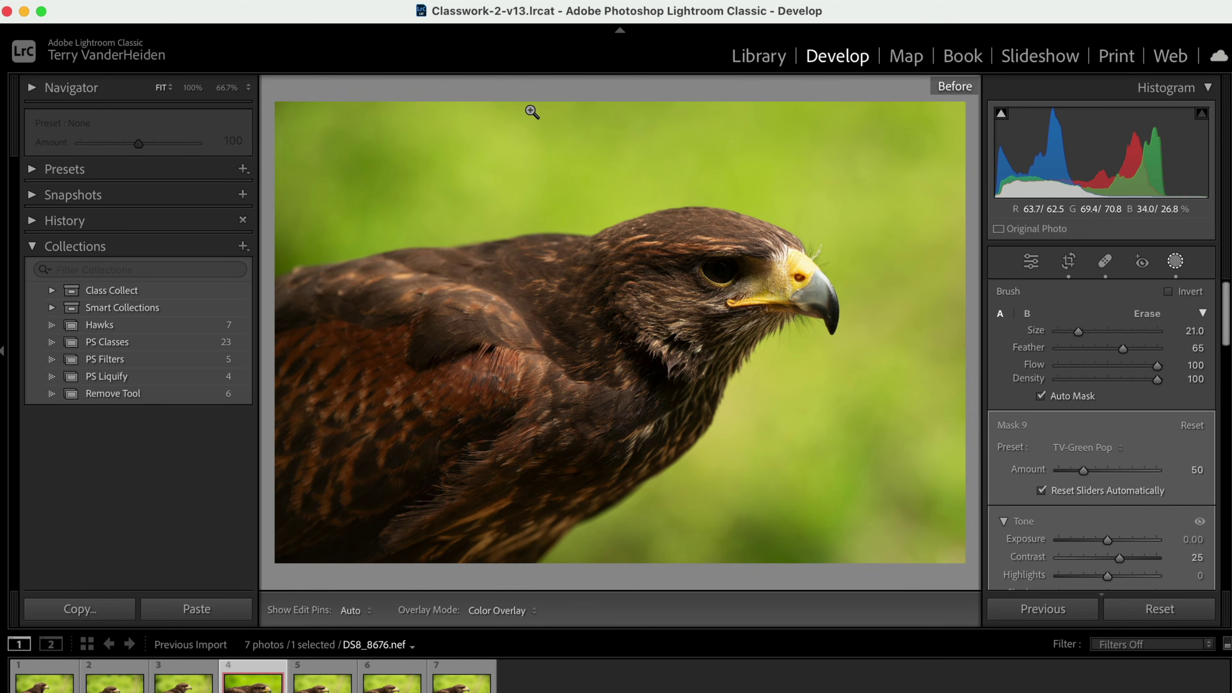
{"action": "key", "text": "backslash"}
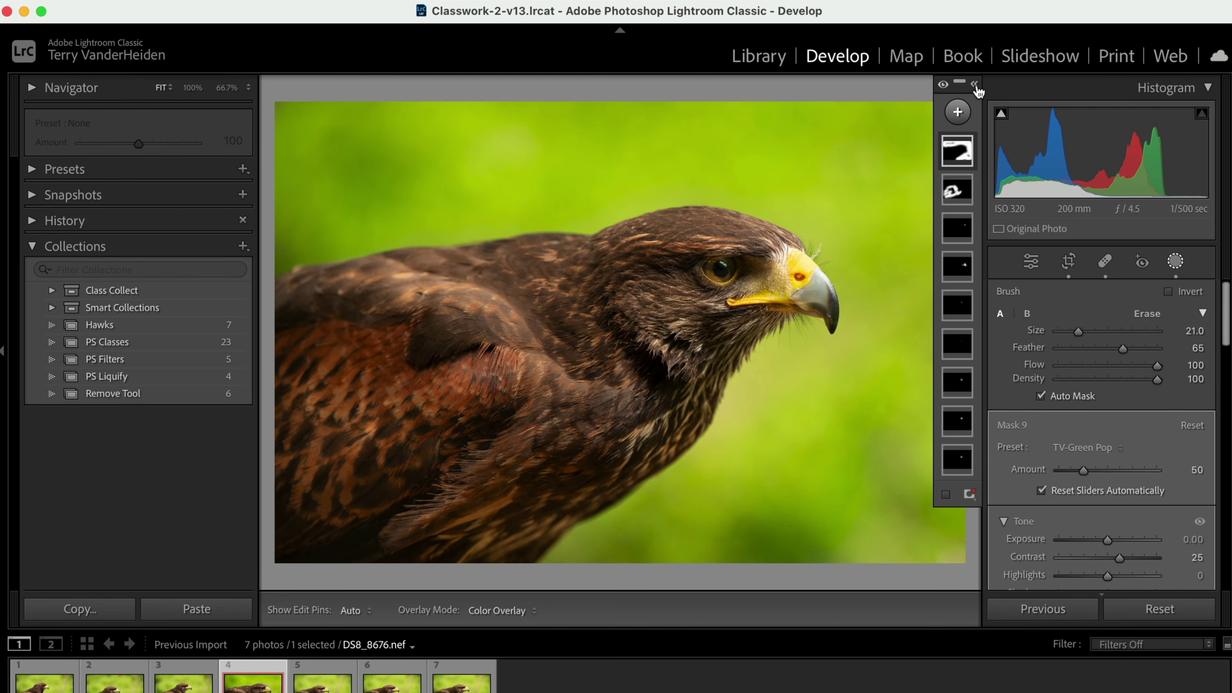
{"action": "key", "text": "backslash"}
{"action": "key", "text": "backslash"}
{"action": "key", "text": "backslash"}
{"action": "key", "text": "backslash"}
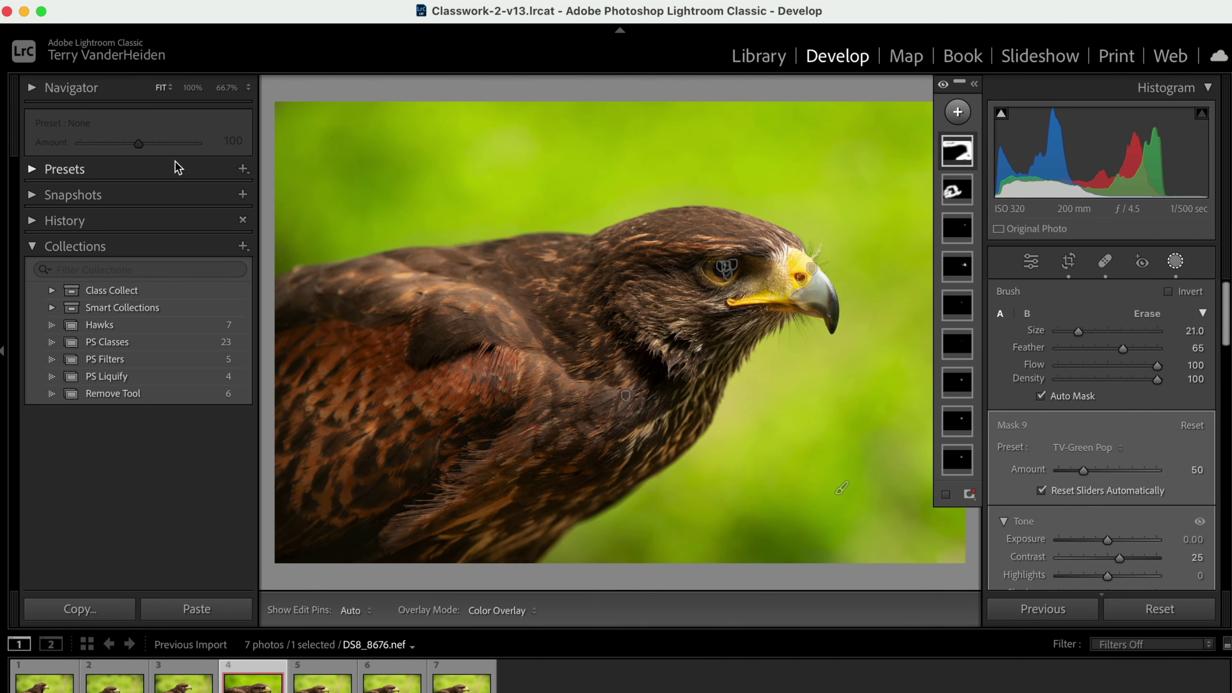
Step: Apply the Medium vignetting preset to the photo and switch all masks off and on to compare their effect
{"action": "left_click", "coordinate": [29, 168]}
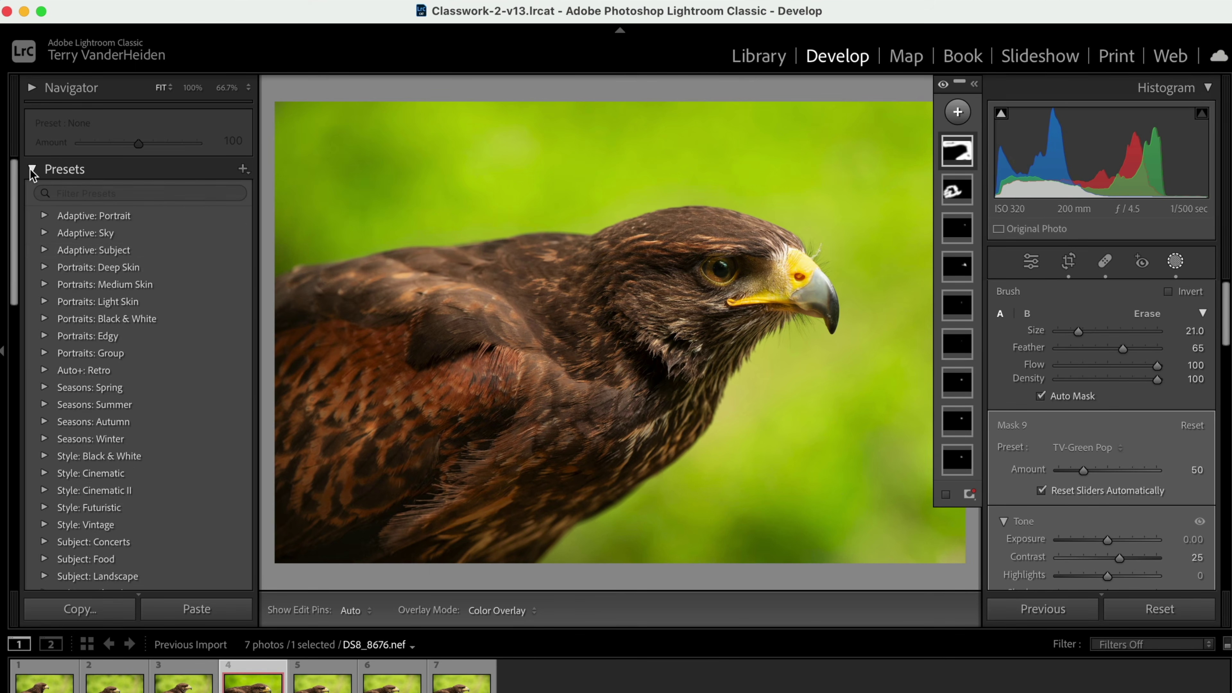
{"action": "scroll", "coordinate": [63, 250], "scroll_direction": "down", "scroll_amount": 10}
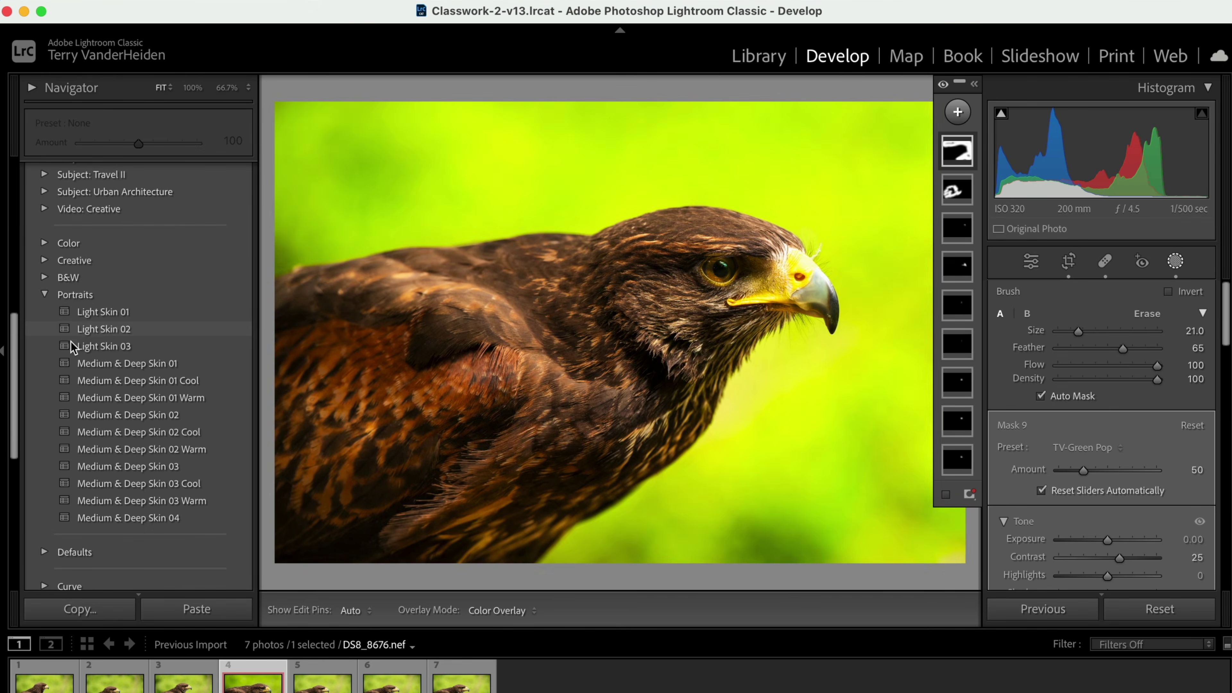
{"action": "left_click", "coordinate": [45, 294]}
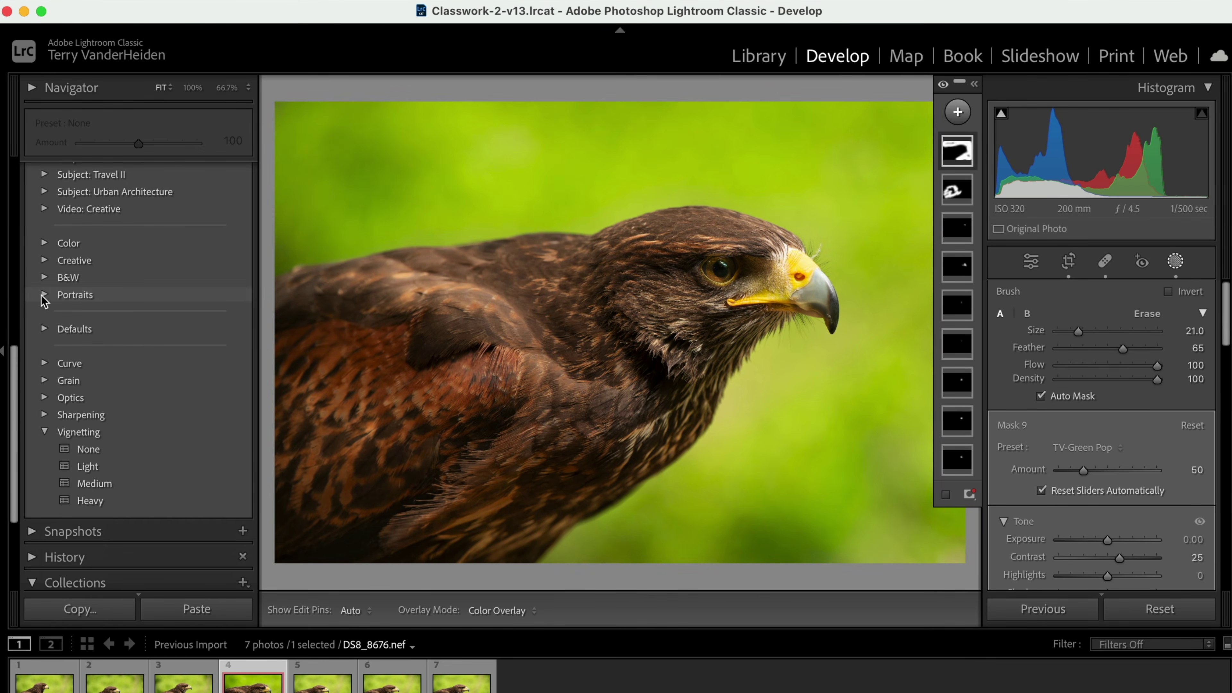
{"action": "left_click", "coordinate": [89, 487]}
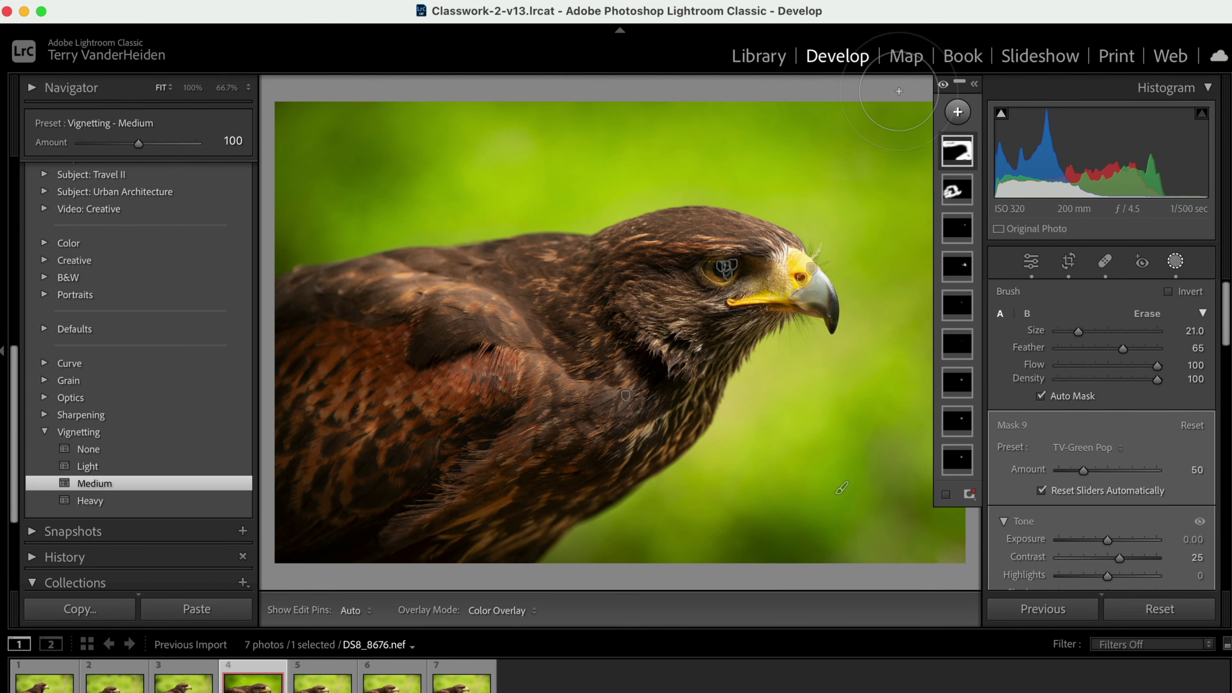
{"action": "left_click", "coordinate": [943, 86]}
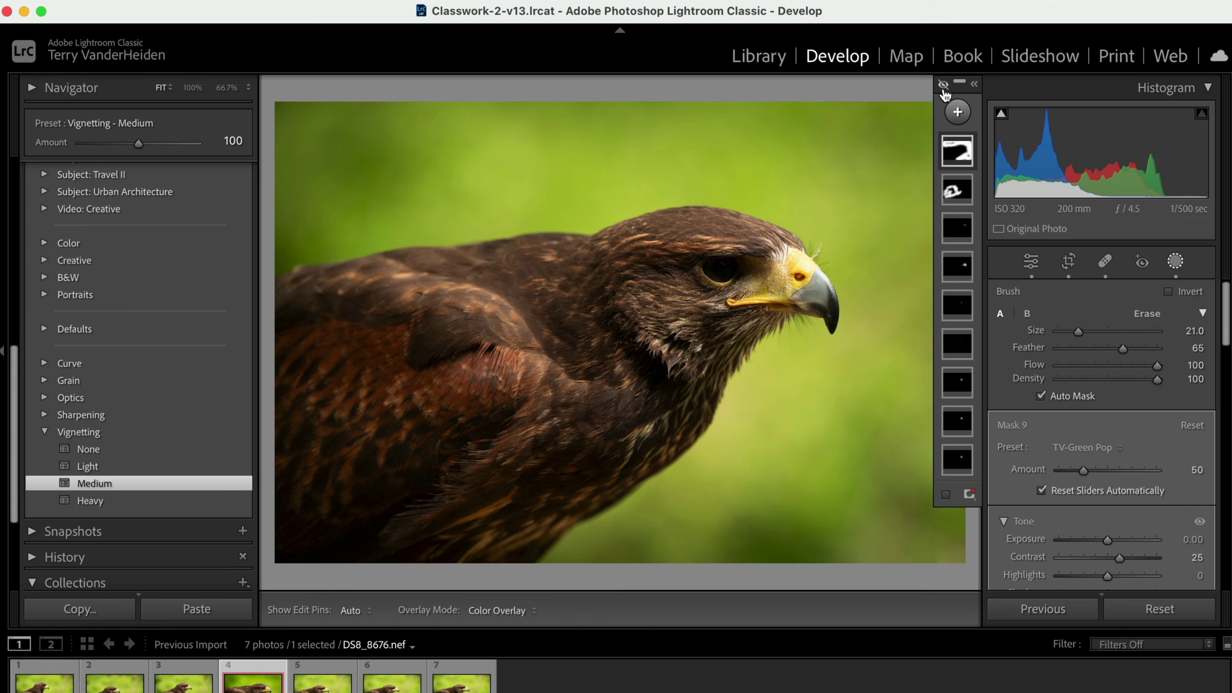
{"action": "left_click", "coordinate": [943, 86]}
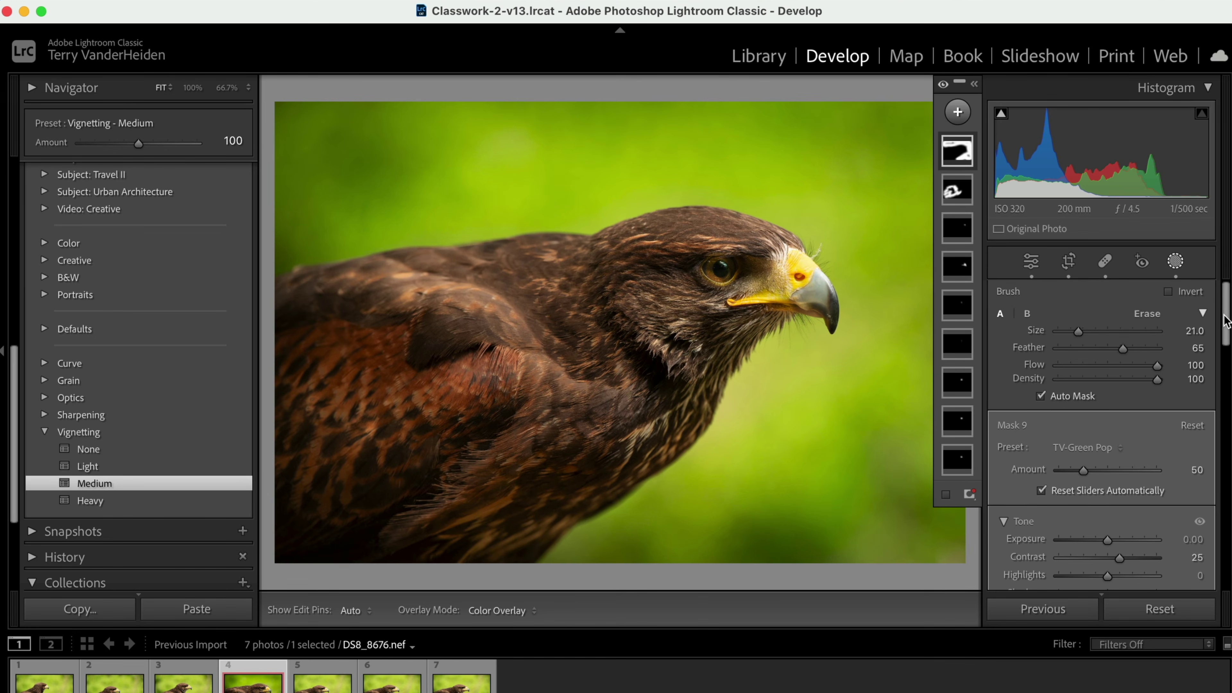
Step: Add a Select Subject mask for the hawk and set its Sharpness to 25 and Noise to -32
{"action": "left_click_drag", "start_coordinate": [1223, 317], "coordinate": [1223, 324]}
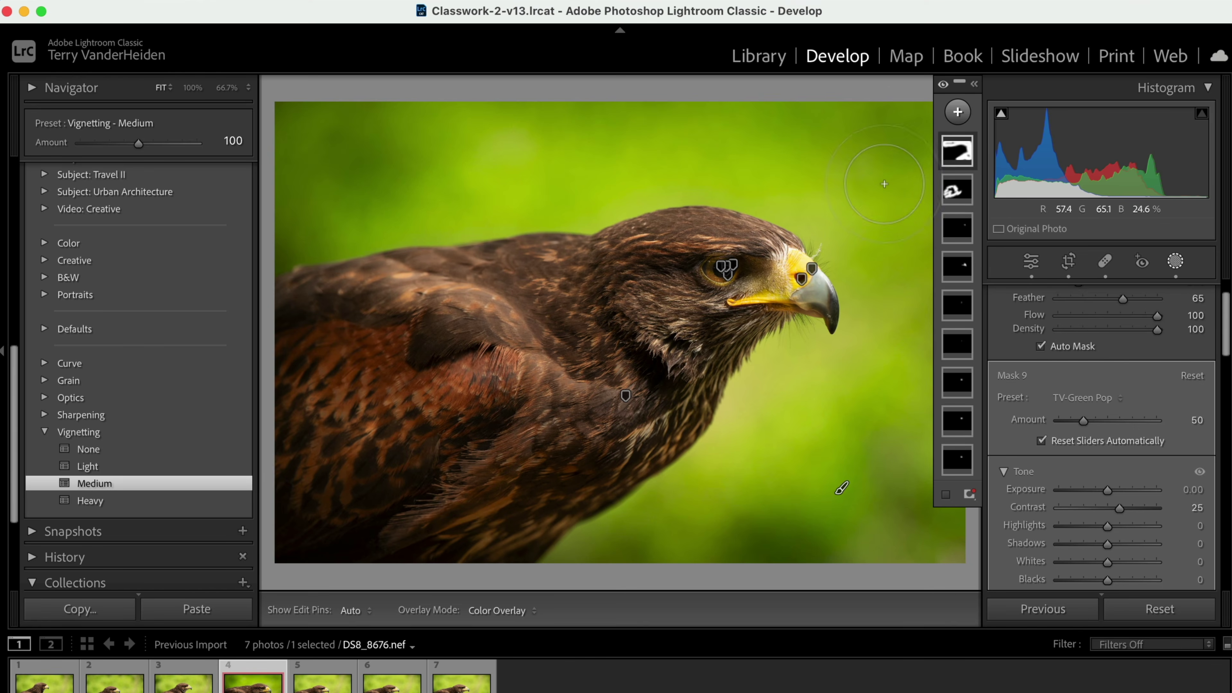
{"action": "left_click", "coordinate": [958, 113]}
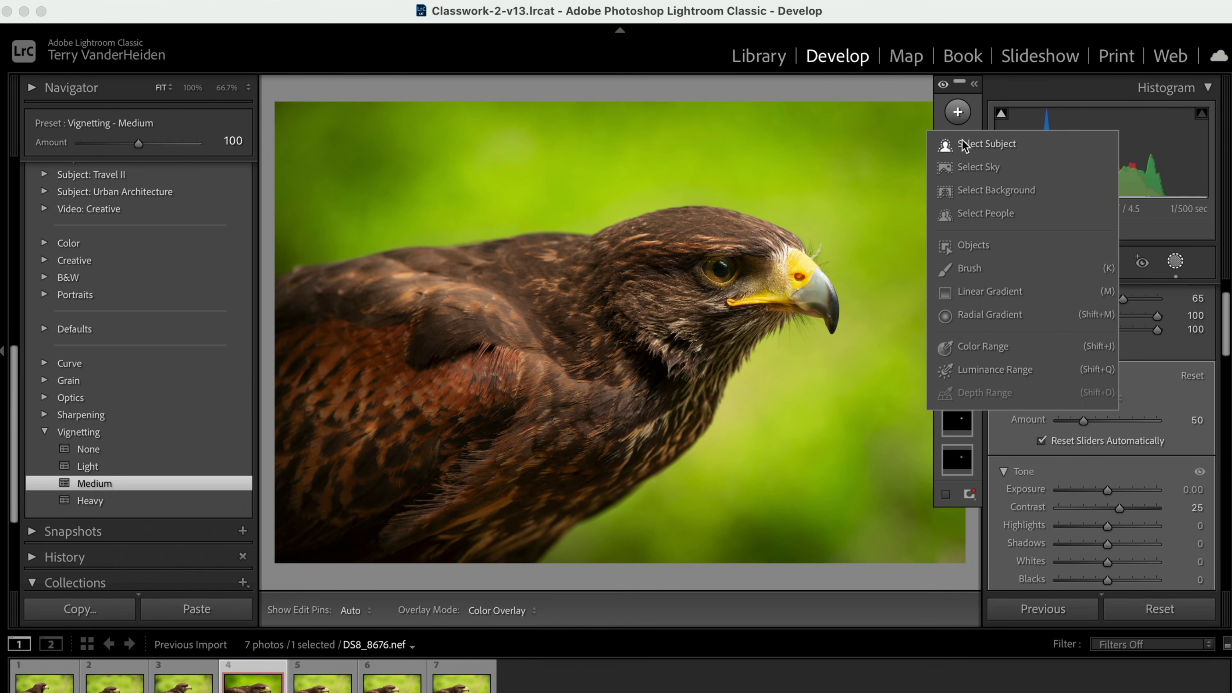
{"action": "left_click", "coordinate": [951, 148]}
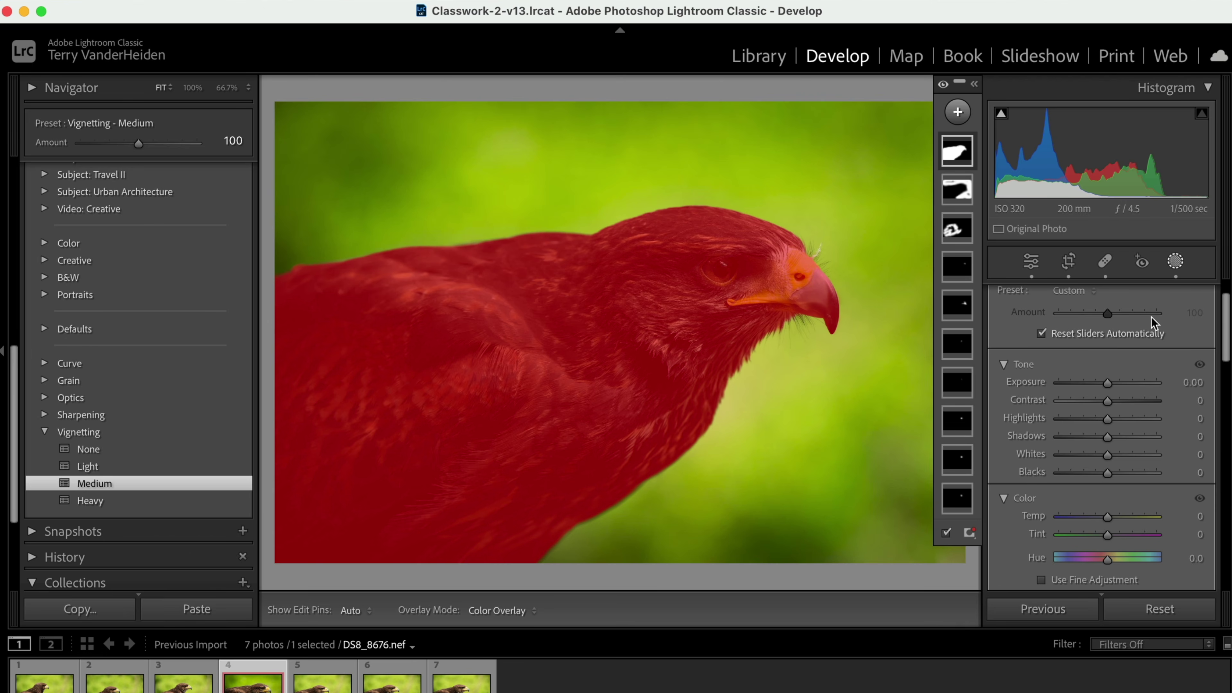
{"action": "scroll", "coordinate": [1225, 334], "scroll_direction": "down", "scroll_amount": 10}
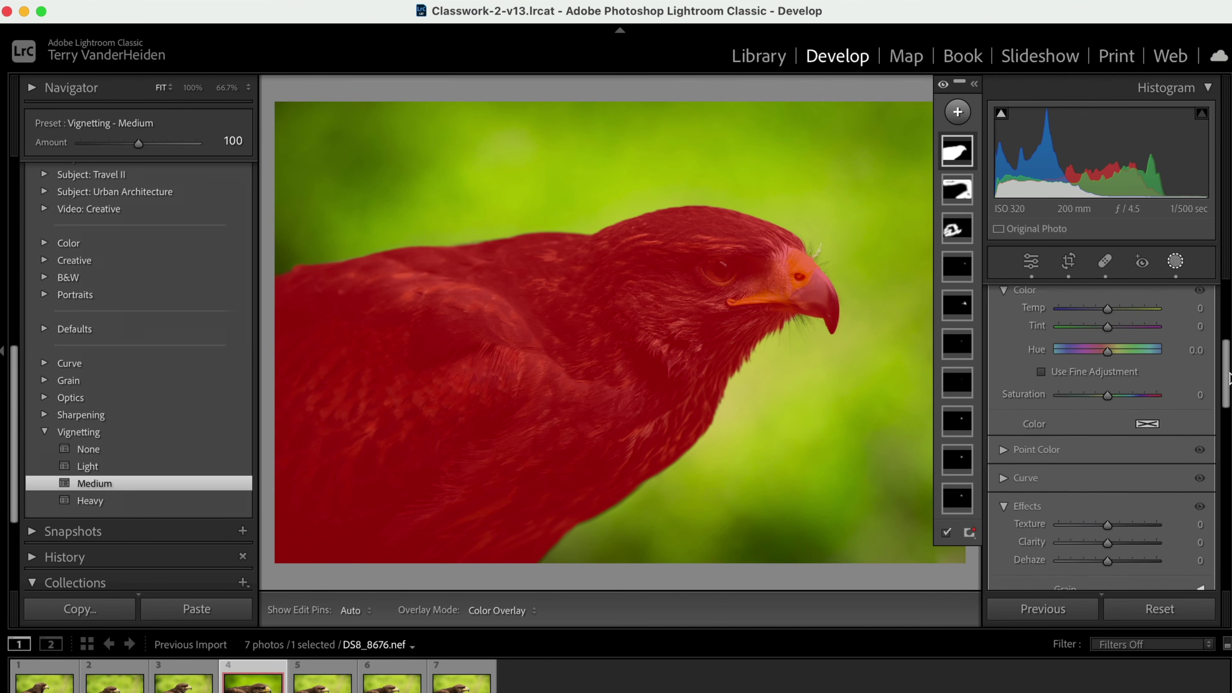
{"action": "scroll", "coordinate": [1101, 437], "scroll_direction": "down", "scroll_amount": 3}
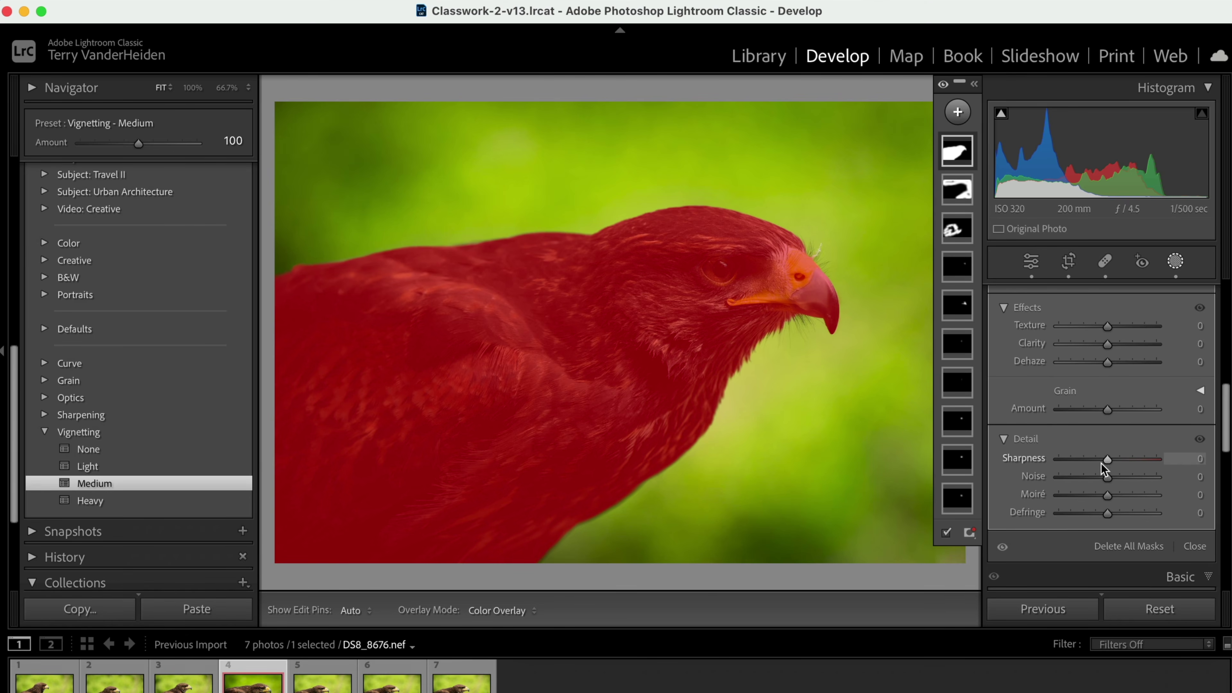
{"action": "left_click_drag", "start_coordinate": [1110, 461], "coordinate": [1091, 484]}
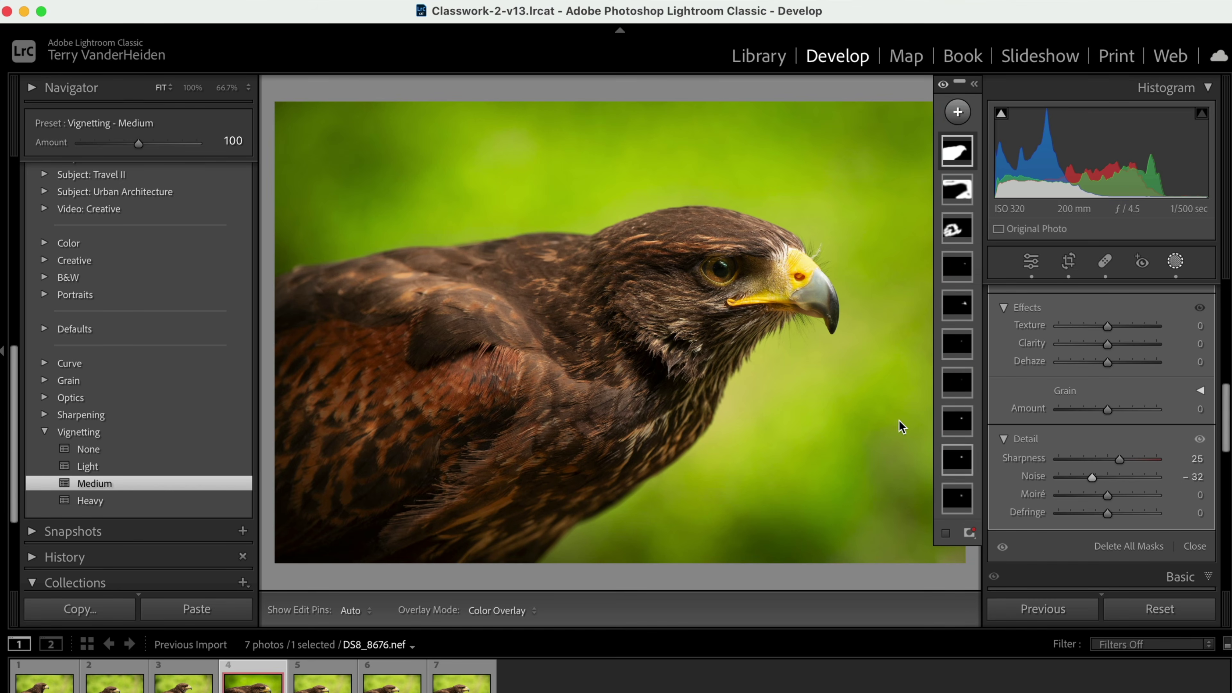
Step: Raise the subject mask's Sharpness to 51 while checking the head at 100%, and fit the whole photo in view again
{"action": "left_click", "coordinate": [194, 88]}
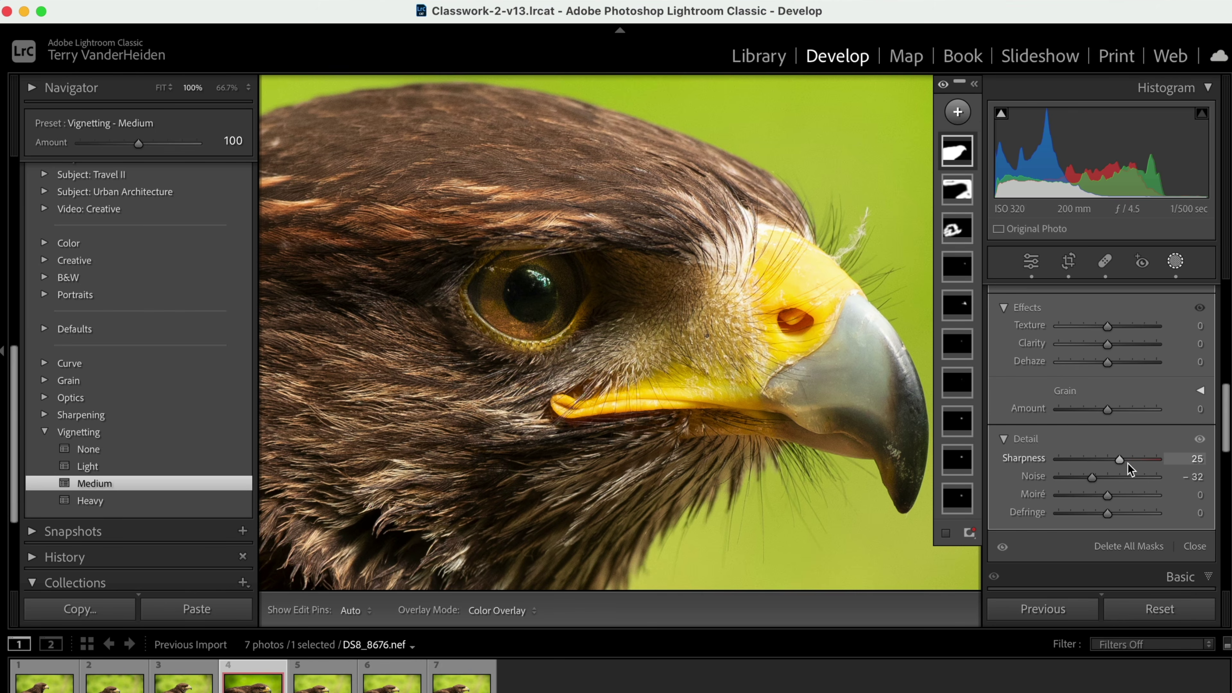
{"action": "left_click_drag", "start_coordinate": [1118, 461], "coordinate": [1132, 464]}
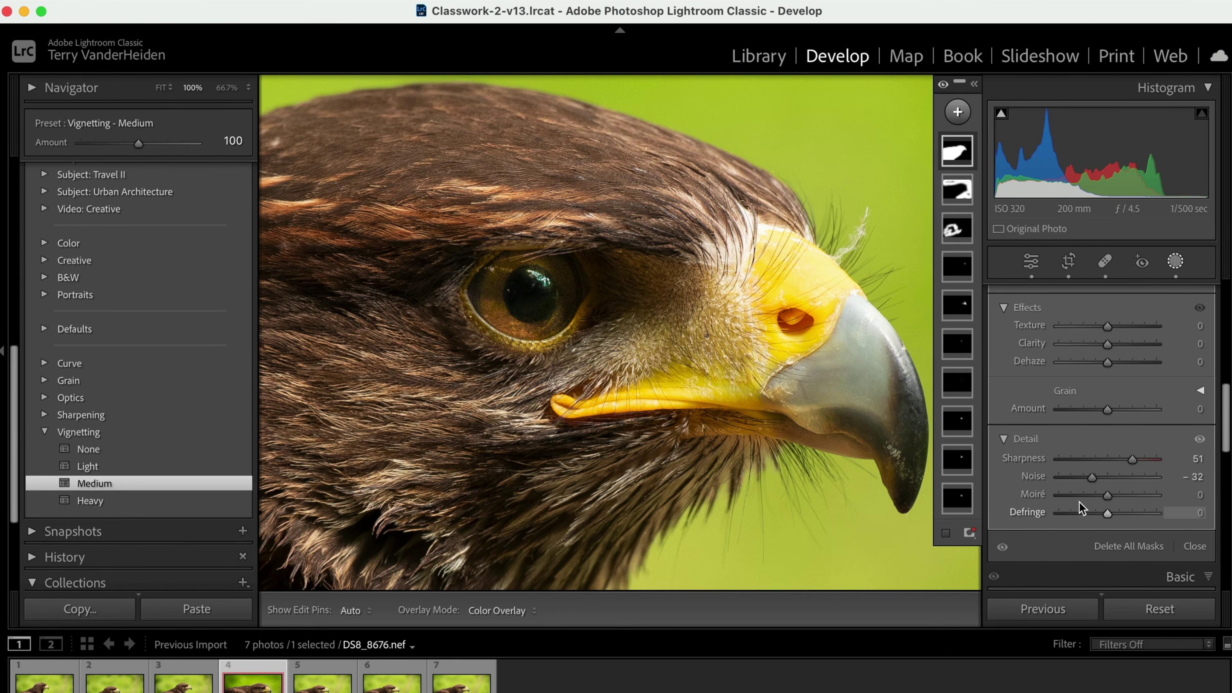
{"action": "left_click", "coordinate": [167, 90]}
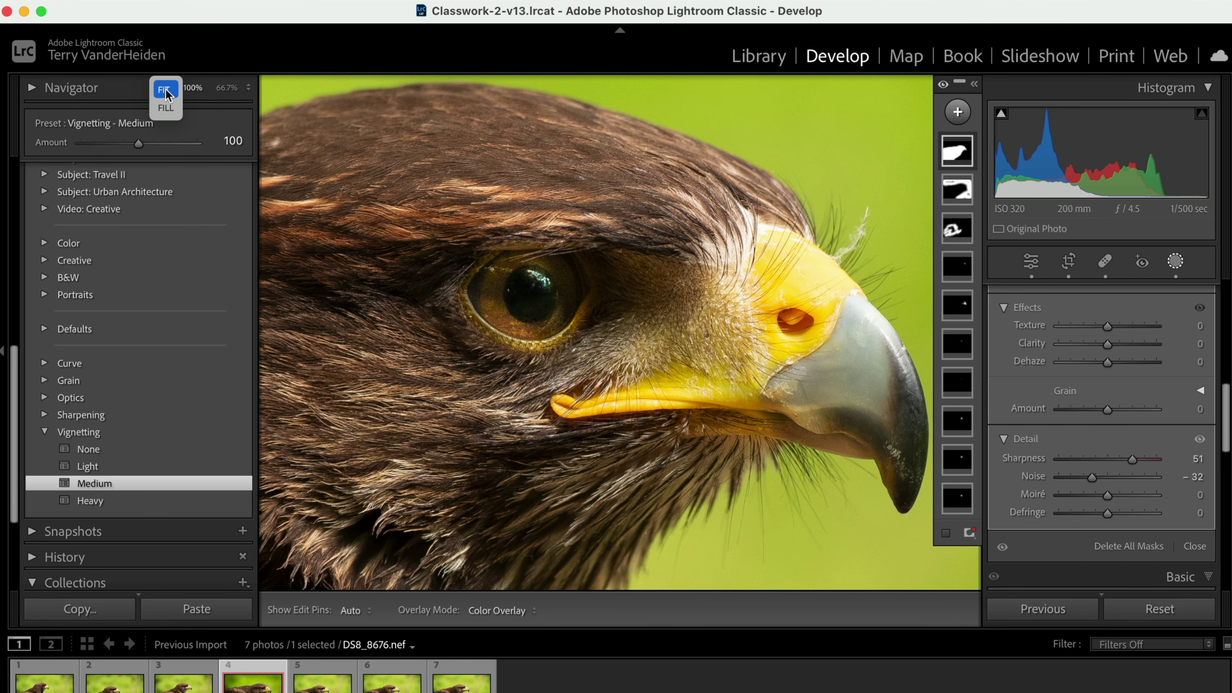
{"action": "left_click", "coordinate": [165, 90]}
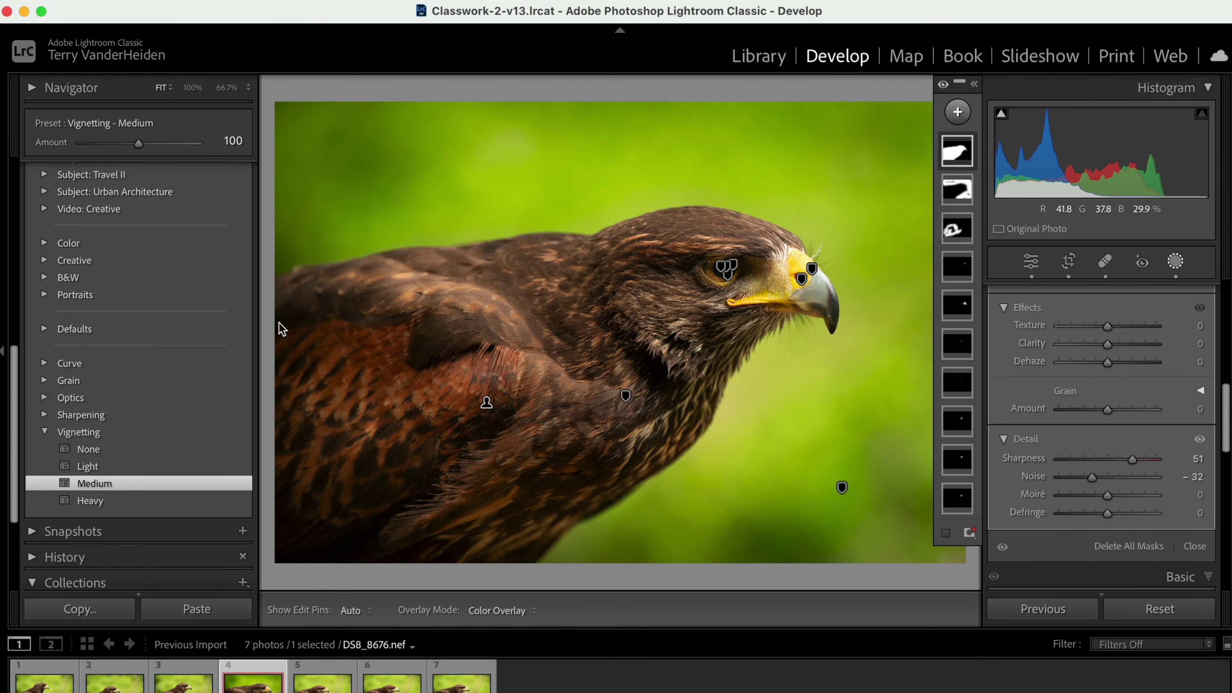
Step: Enlarge the photo by hiding the presets side panel and toggle between the before and after versions to review the finished edit
{"action": "left_click", "coordinate": [2, 356]}
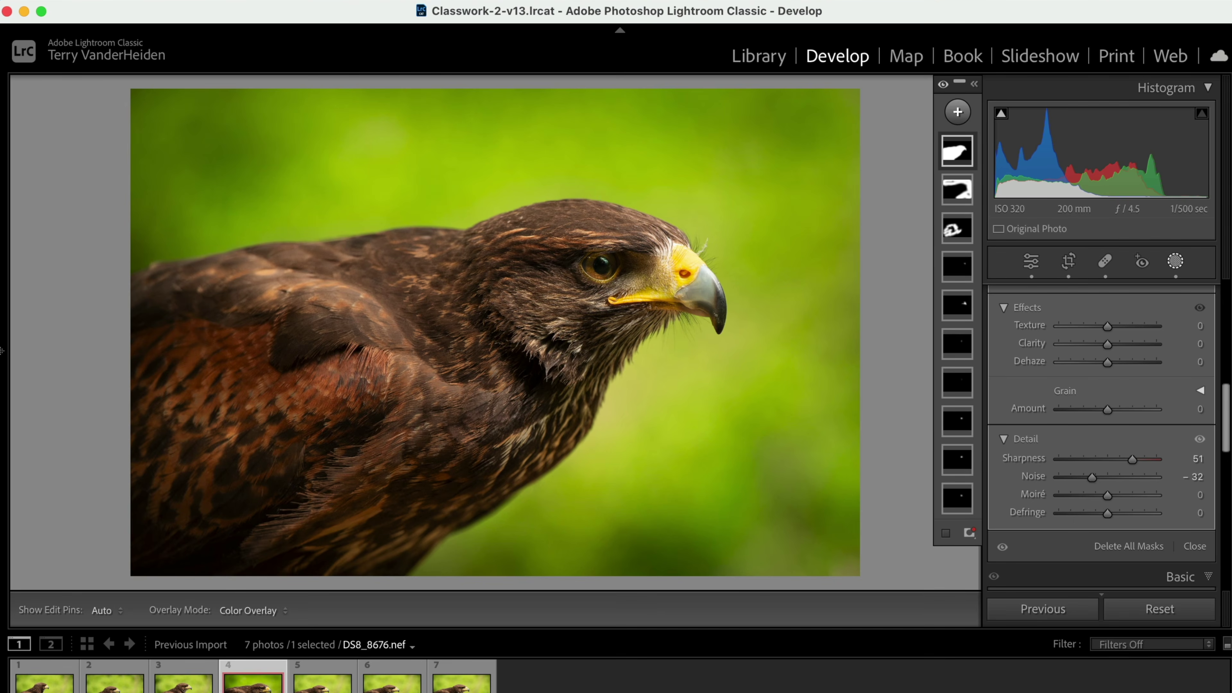
{"action": "key", "text": "backslash"}
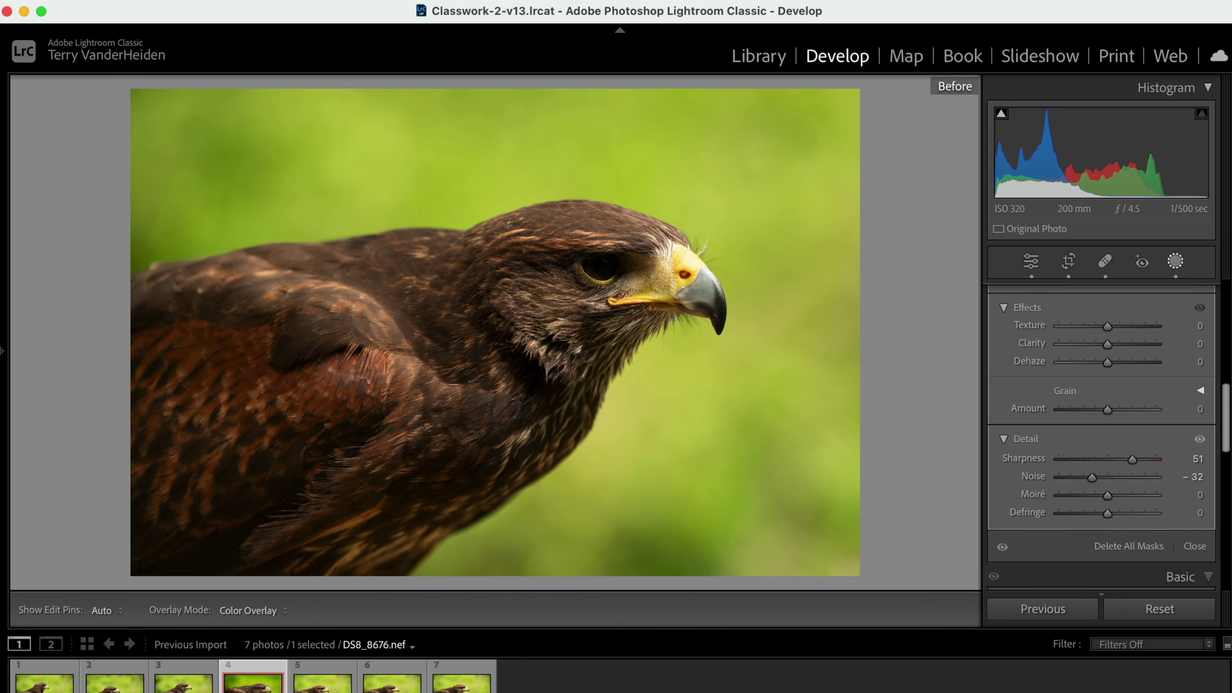
{"action": "key", "text": "backslash"}
{"action": "key", "text": "backslash"}
{"action": "key", "text": "backslash"}
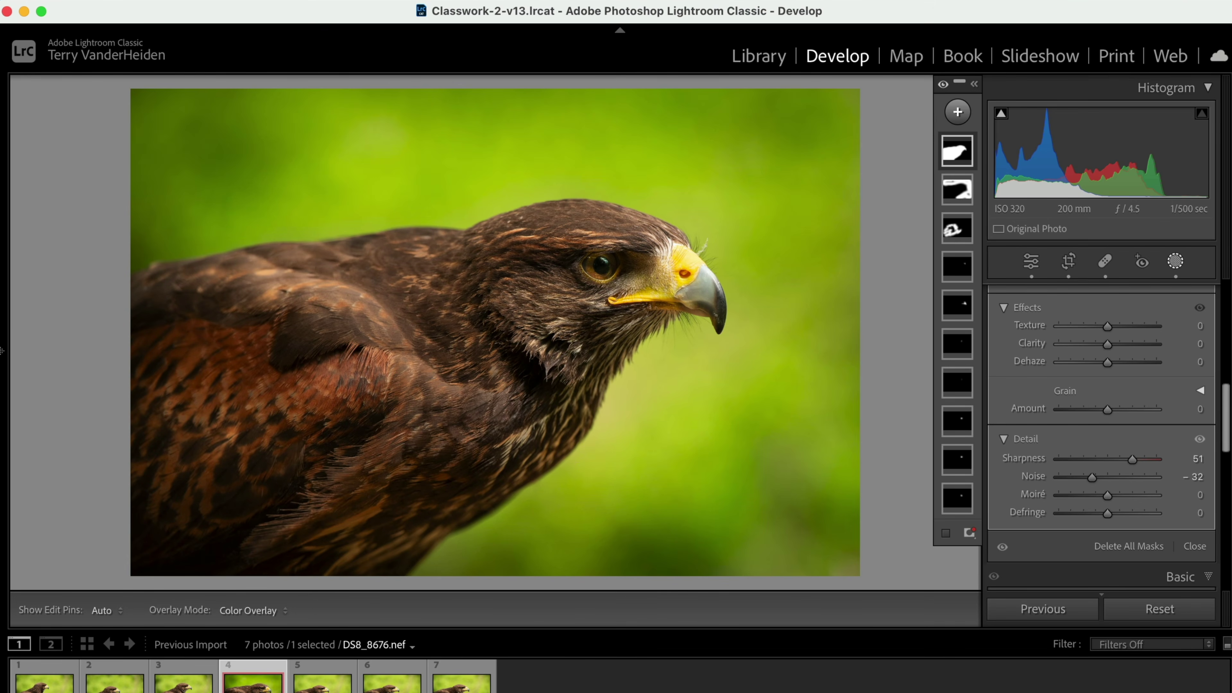
{"action": "key", "text": "backslash"}
{"action": "key", "text": "backslash"}
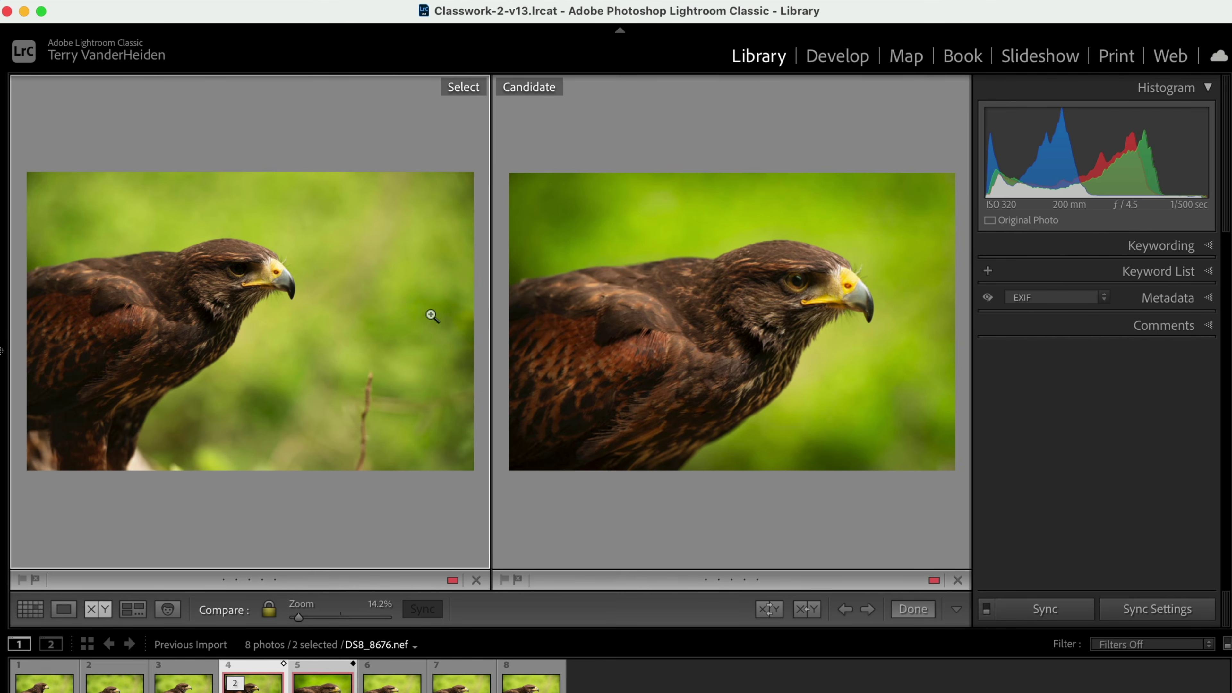
Step: Add a brush mask to DS8_8676.nef and paint it over the hawk's head and neck with the mask overlay shown
{"action": "left_click", "coordinate": [259, 268]}
{"action": "left_click", "coordinate": [259, 268]}
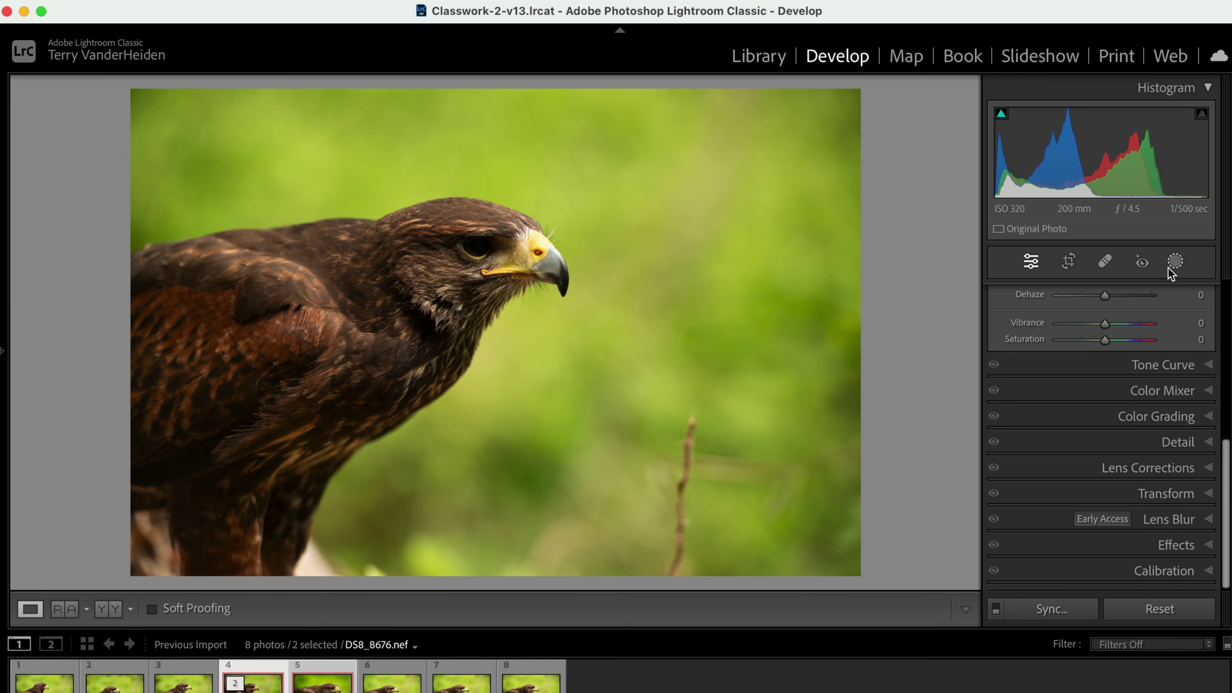
{"action": "left_click", "coordinate": [1175, 262]}
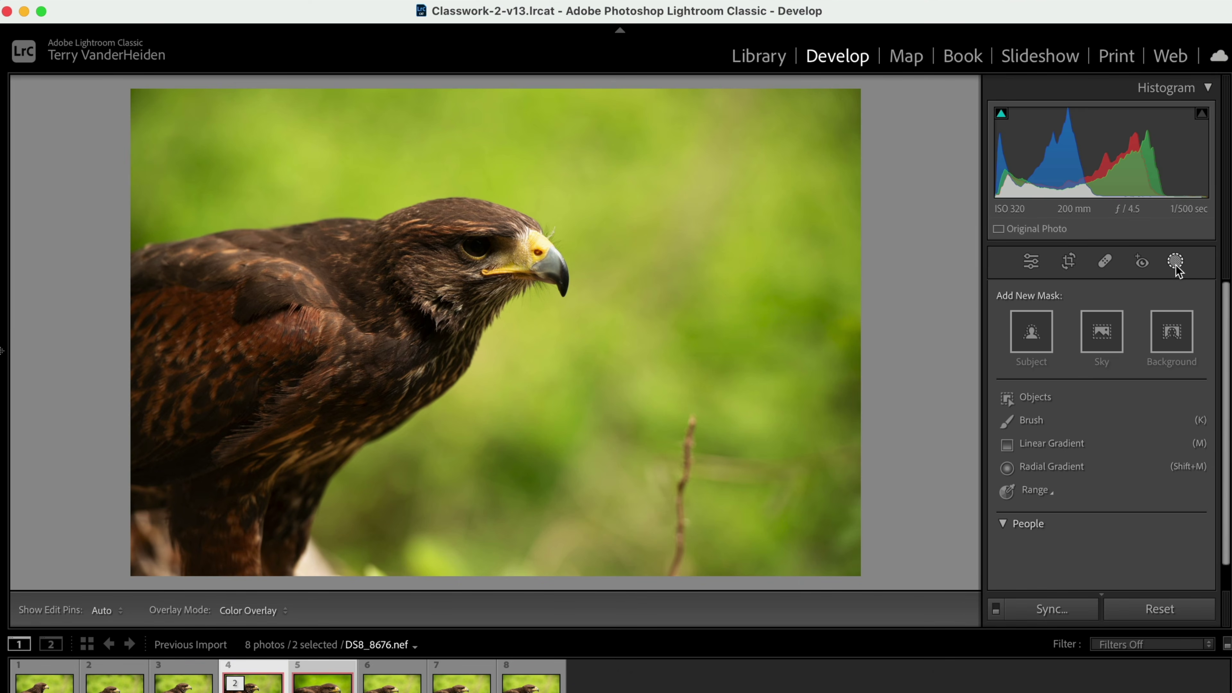
{"action": "left_click", "coordinate": [1028, 421]}
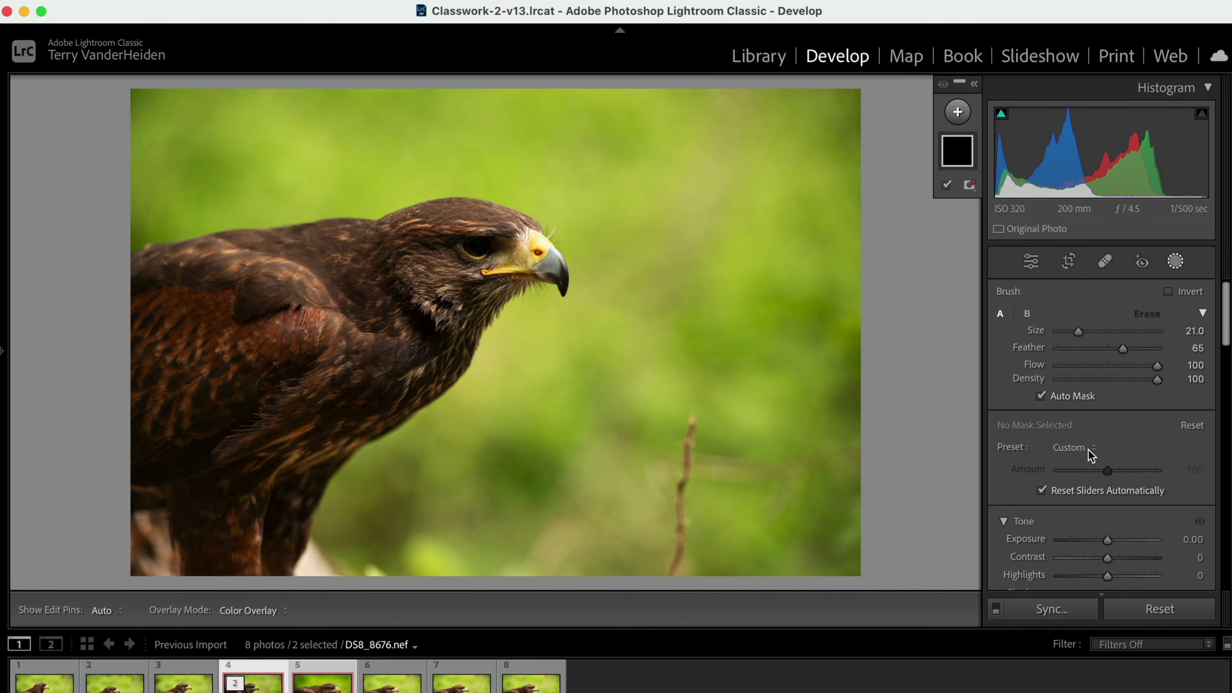
{"action": "scroll", "coordinate": [1088, 451], "scroll_direction": "down", "scroll_amount": 5}
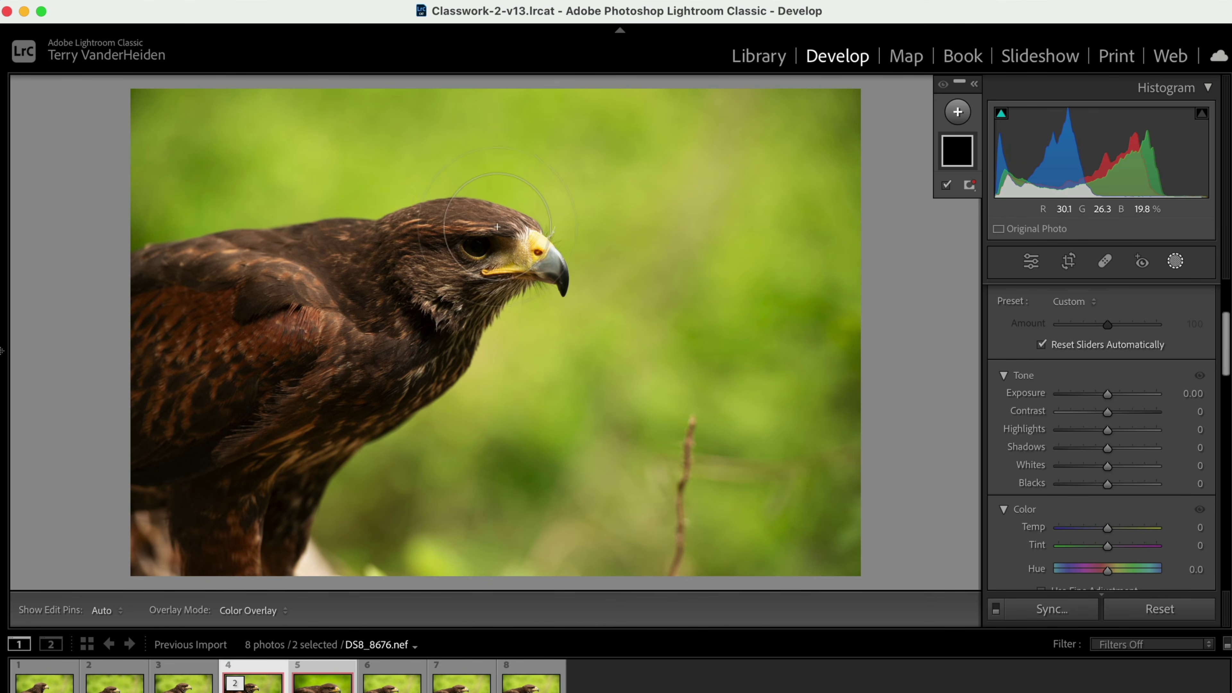
{"action": "key", "text": "h"}
{"action": "mouse_move", "coordinate": [480, 243]}
{"action": "left_mouse_down"}
{"action": "mouse_move", "coordinate": [446, 215]}
{"action": "mouse_move", "coordinate": [411, 234]}
{"action": "mouse_move", "coordinate": [407, 273]}
{"action": "mouse_move", "coordinate": [444, 306]}
{"action": "mouse_move", "coordinate": [427, 354]}
{"action": "left_mouse_up"}
{"action": "key", "text": "h"}
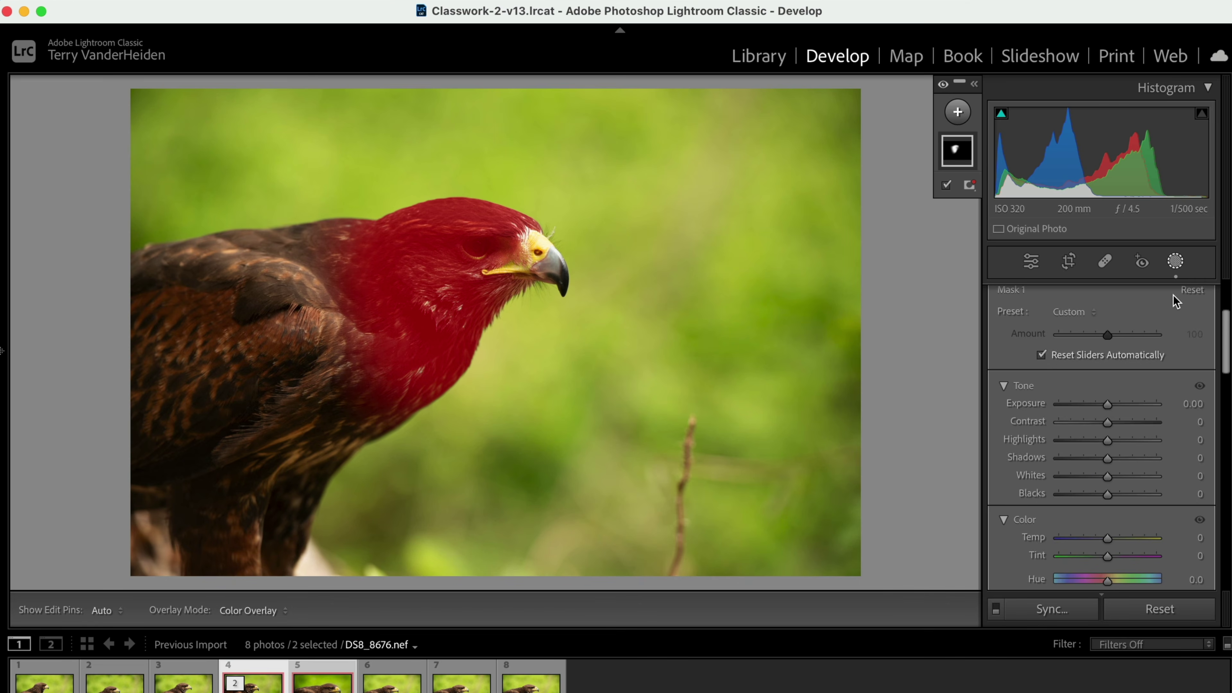
{"action": "scroll", "coordinate": [1173, 296], "scroll_direction": "up", "scroll_amount": 4}
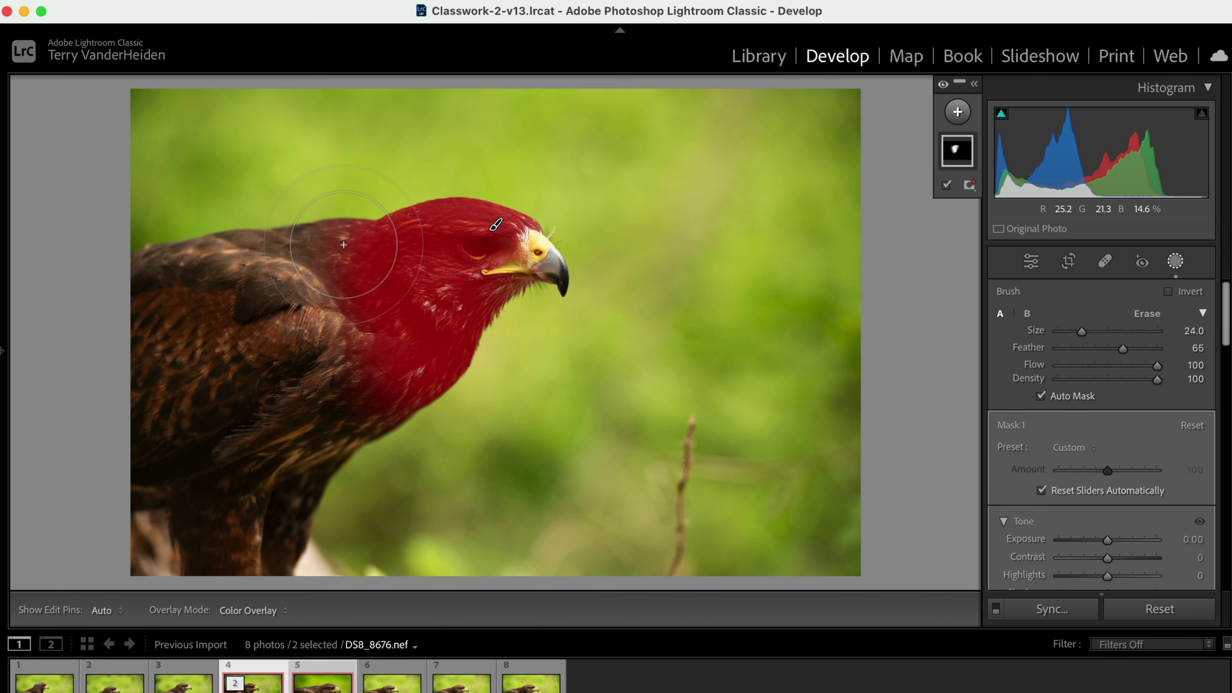
Step: Set the head mask's Exposure to 1.78, Temp to 40 and Tint to 26, and raise its Texture slightly
{"action": "scroll", "coordinate": [1116, 388], "scroll_direction": "down", "scroll_amount": 5}
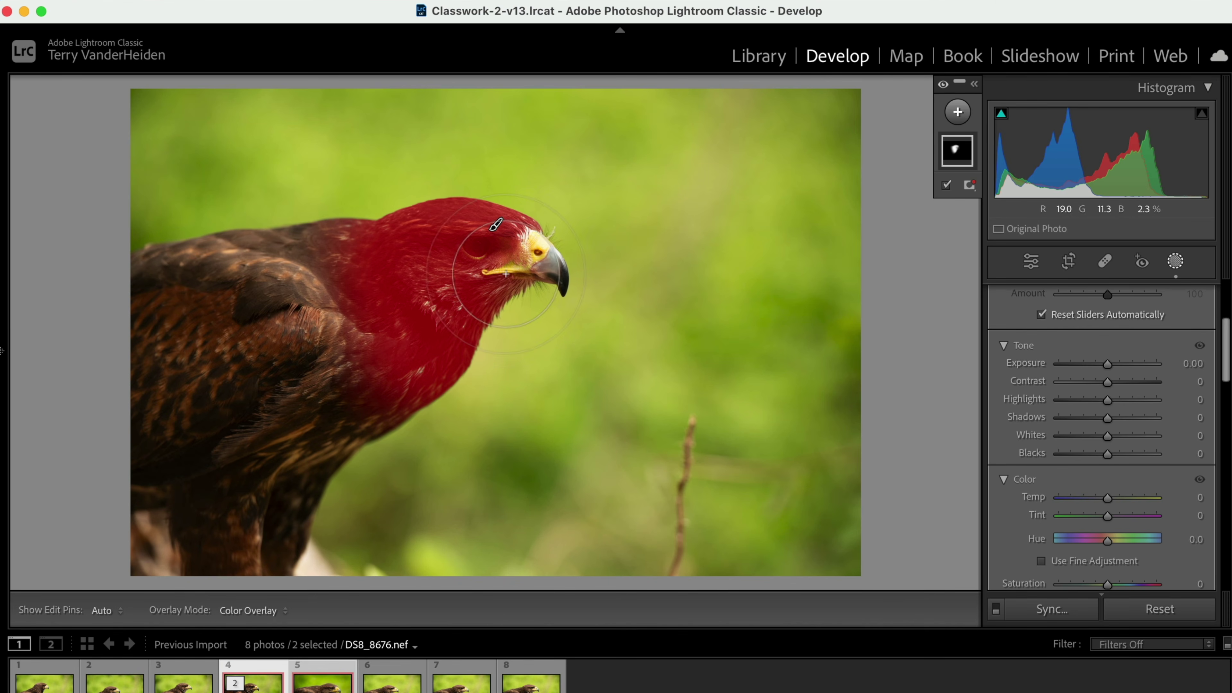
{"action": "left_click_drag", "start_coordinate": [1109, 362], "coordinate": [1130, 368]}
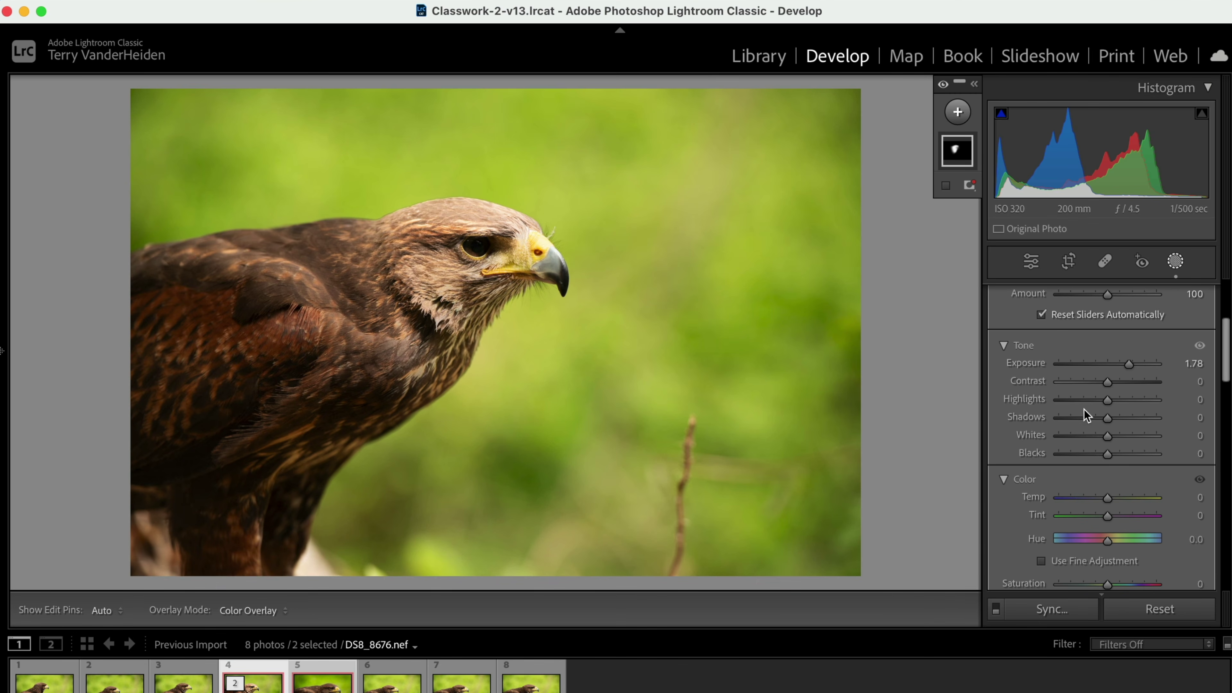
{"action": "scroll", "coordinate": [1083, 409], "scroll_direction": "down", "scroll_amount": 4}
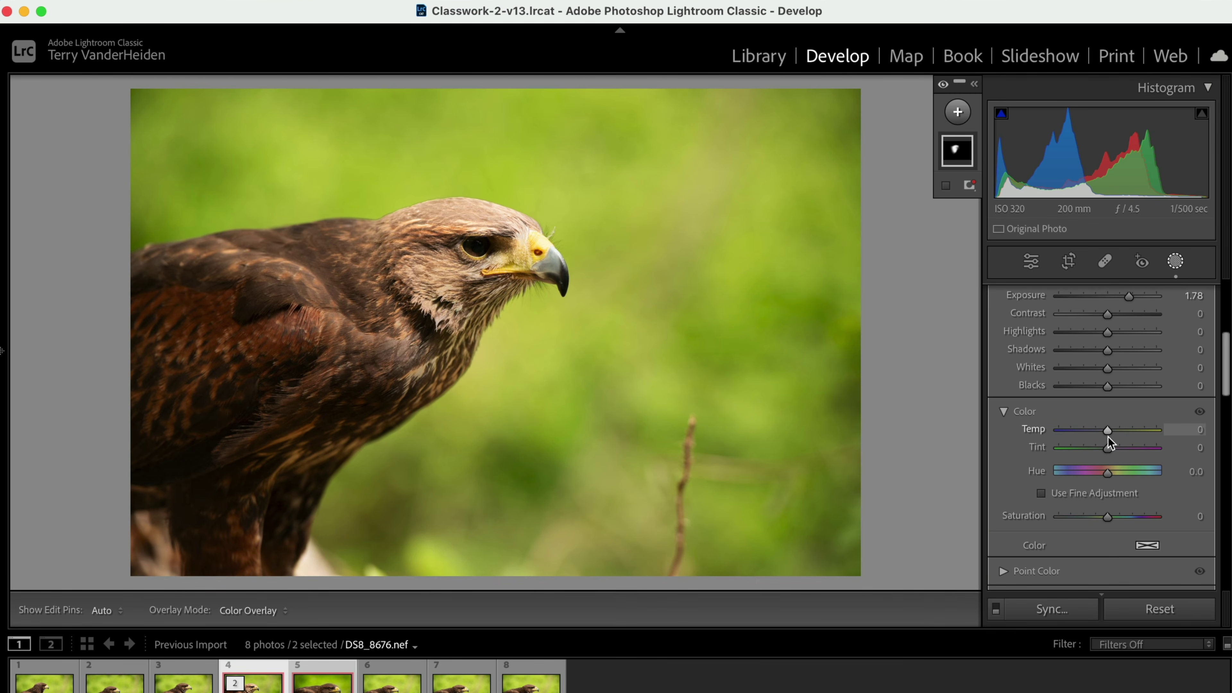
{"action": "mouse_move", "coordinate": [1108, 432]}
{"action": "left_mouse_down"}
{"action": "mouse_move", "coordinate": [1123, 430]}
{"action": "mouse_move", "coordinate": [1115, 448]}
{"action": "mouse_move", "coordinate": [1127, 432]}
{"action": "left_mouse_up"}
{"action": "scroll", "coordinate": [1116, 433], "scroll_direction": "down", "scroll_amount": 5}
{"action": "scroll", "coordinate": [1049, 452], "scroll_direction": "down", "scroll_amount": 5}
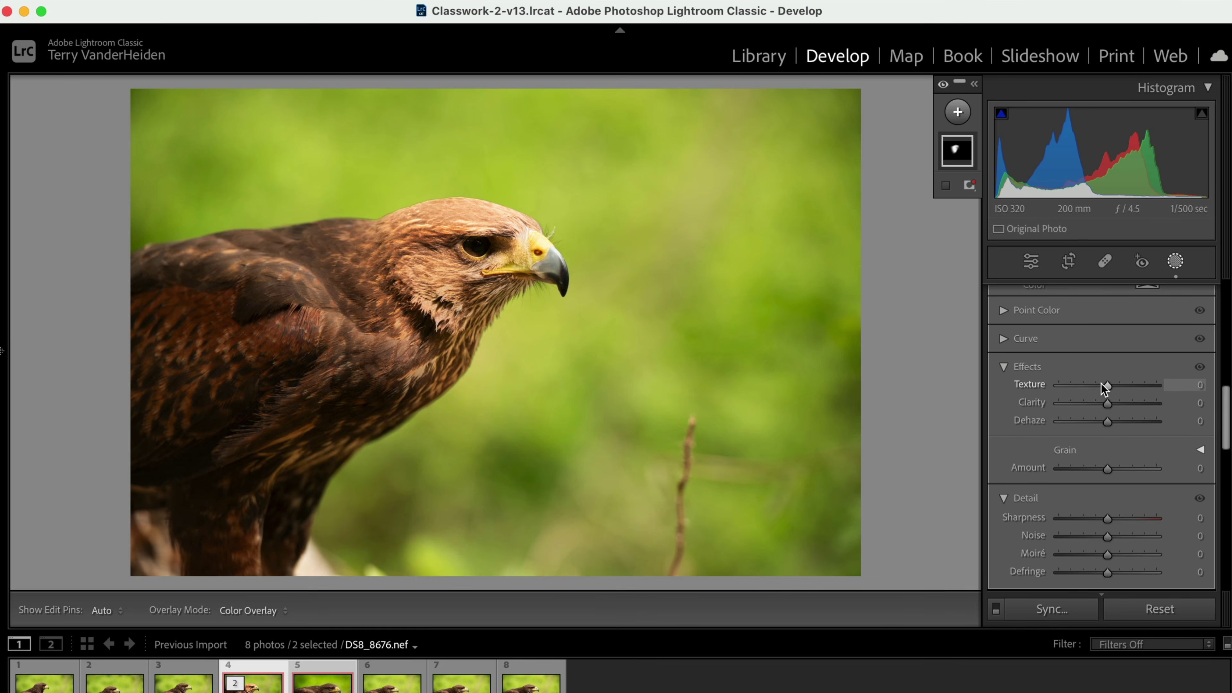
{"action": "left_click_drag", "start_coordinate": [1101, 383], "coordinate": [1115, 388]}
{"action": "scroll", "coordinate": [1095, 392], "scroll_direction": "up", "scroll_amount": 10}
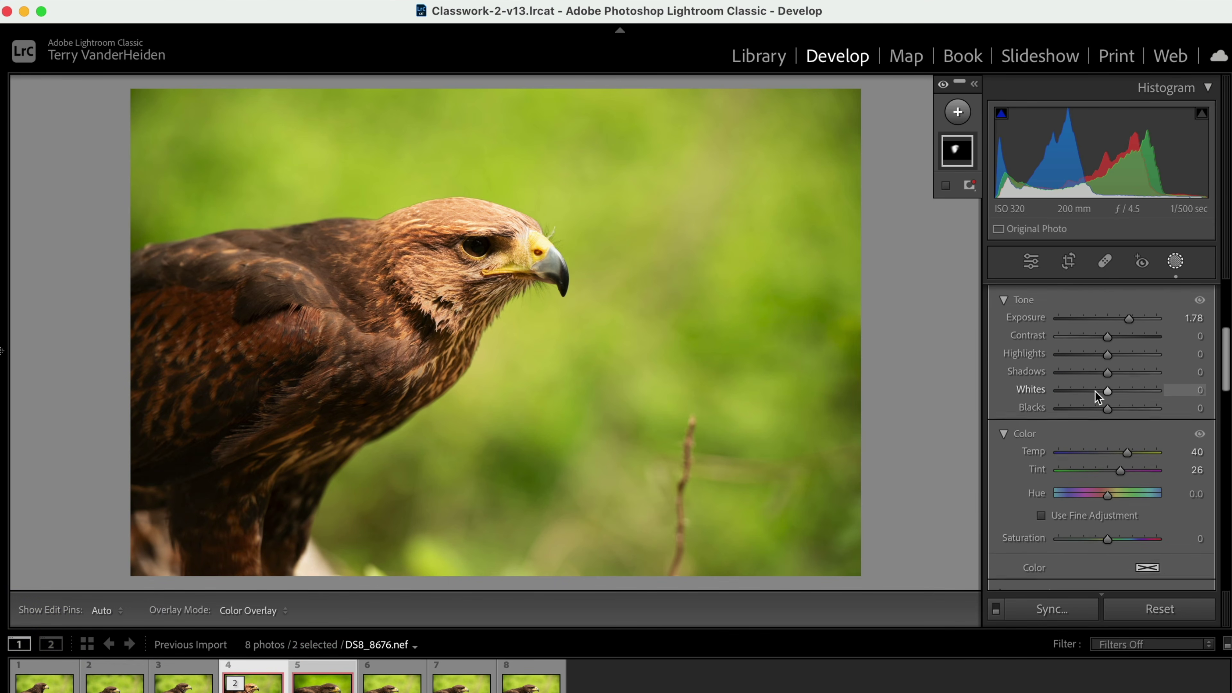
Step: Save the mask's current settings as a new preset named Super Bright
{"action": "scroll", "coordinate": [1097, 397], "scroll_direction": "up", "scroll_amount": 3}
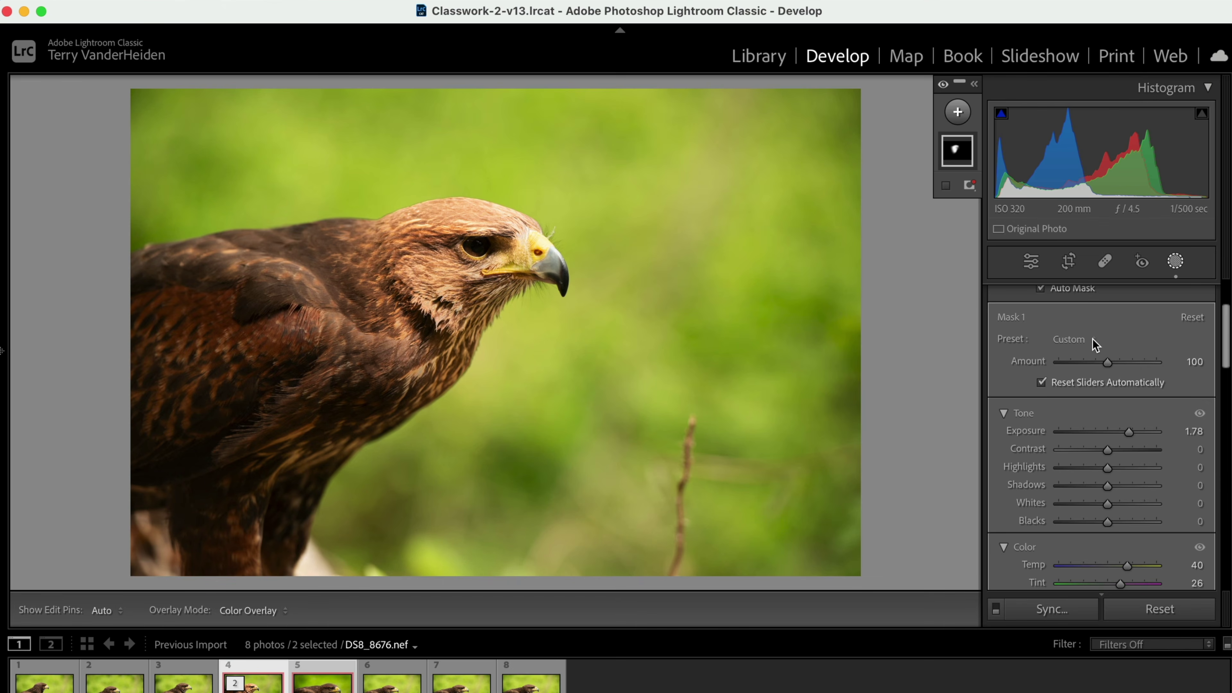
{"action": "left_click", "coordinate": [1072, 339]}
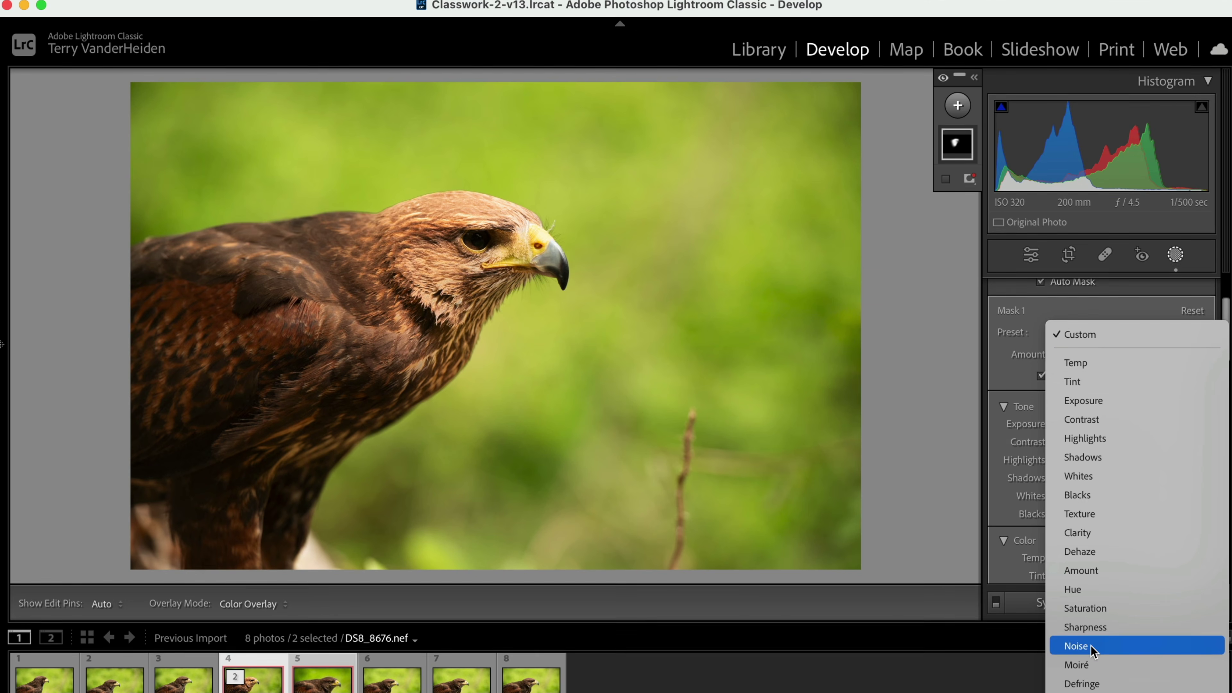
{"action": "scroll", "coordinate": [1090, 645], "scroll_direction": "down", "scroll_amount": 5}
{"action": "scroll", "coordinate": [1081, 688], "scroll_direction": "down", "scroll_amount": 8}
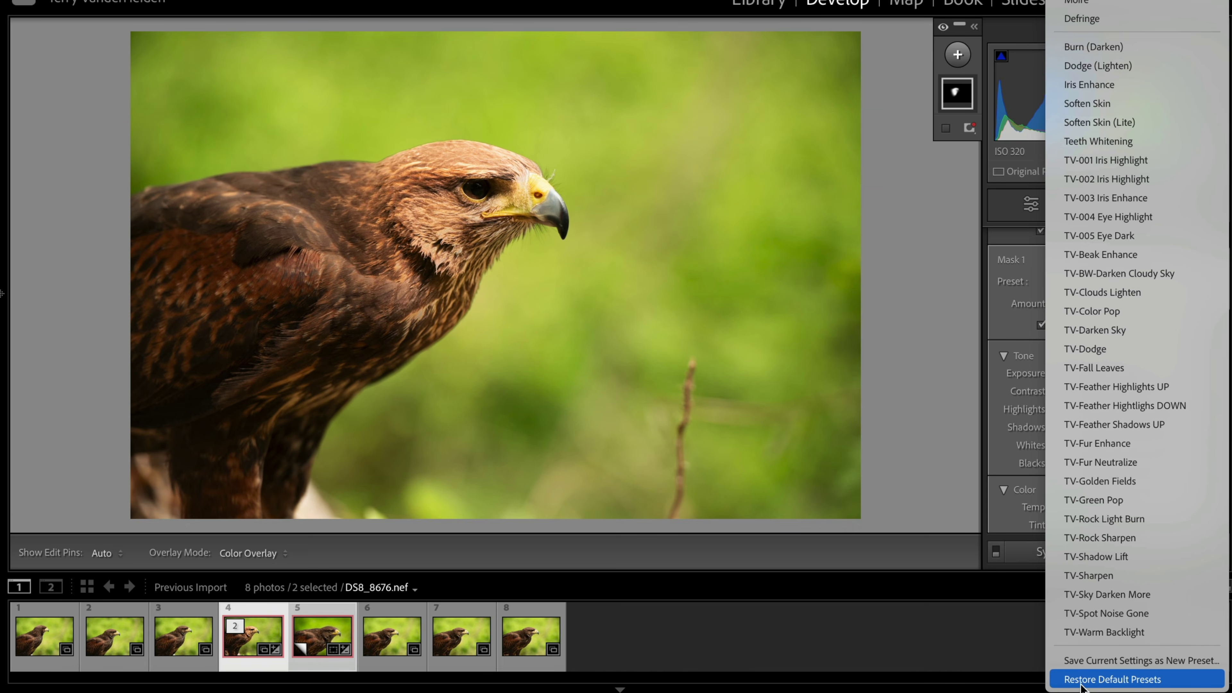
{"action": "left_click", "coordinate": [1096, 659]}
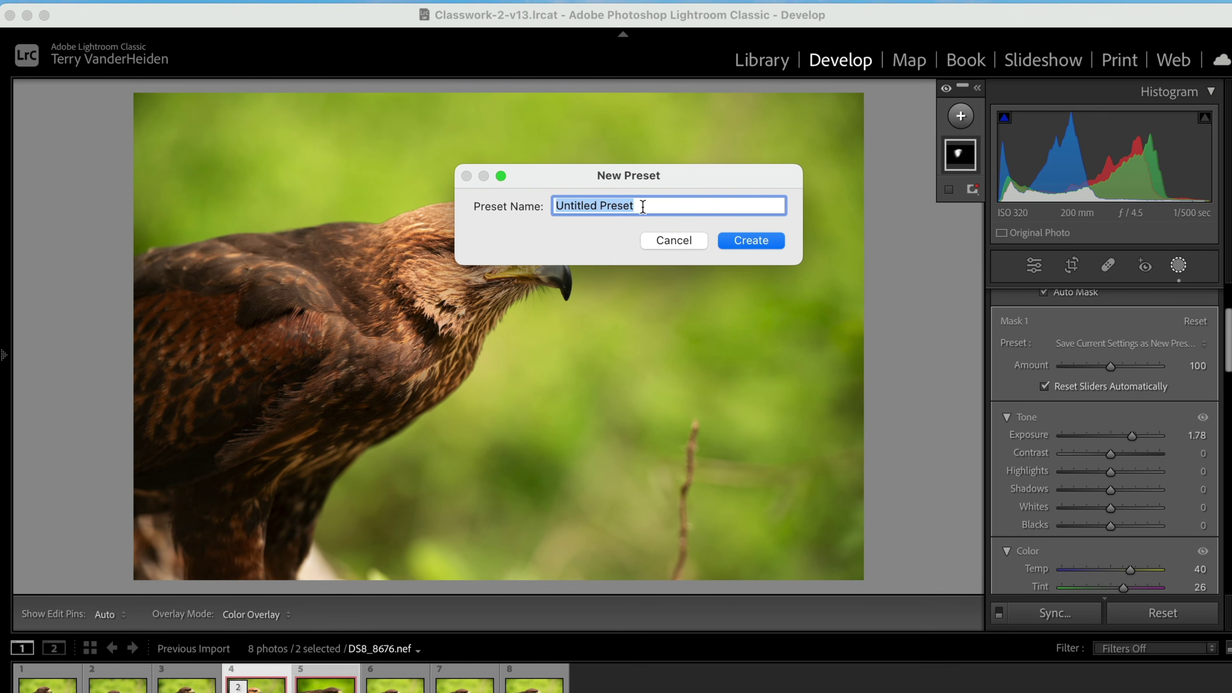
{"action": "type", "text": "Super Bright"}
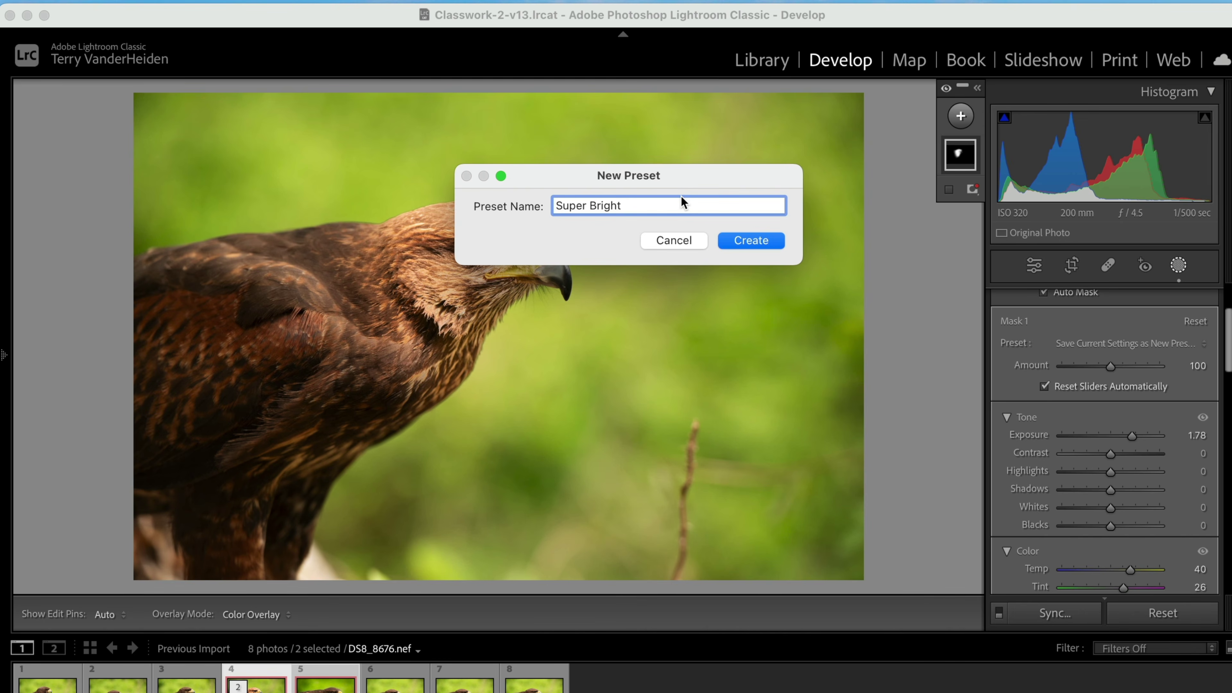
{"action": "left_click", "coordinate": [746, 242]}
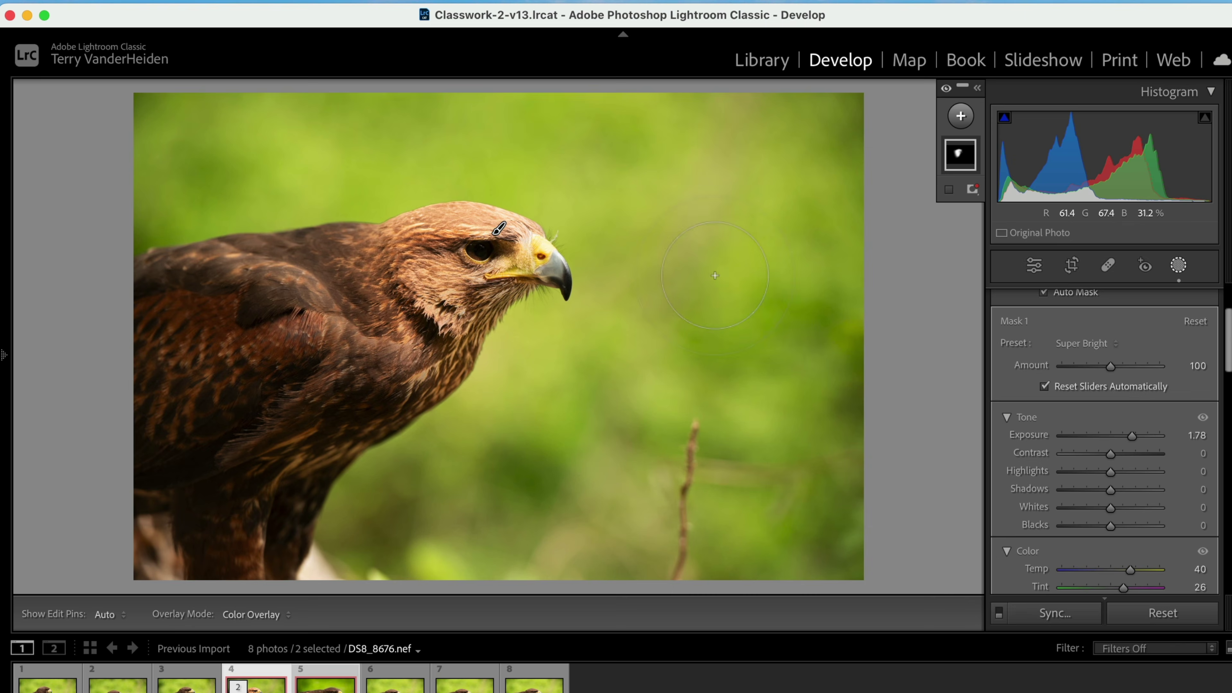
{"action": "left_click", "coordinate": [533, 686]}
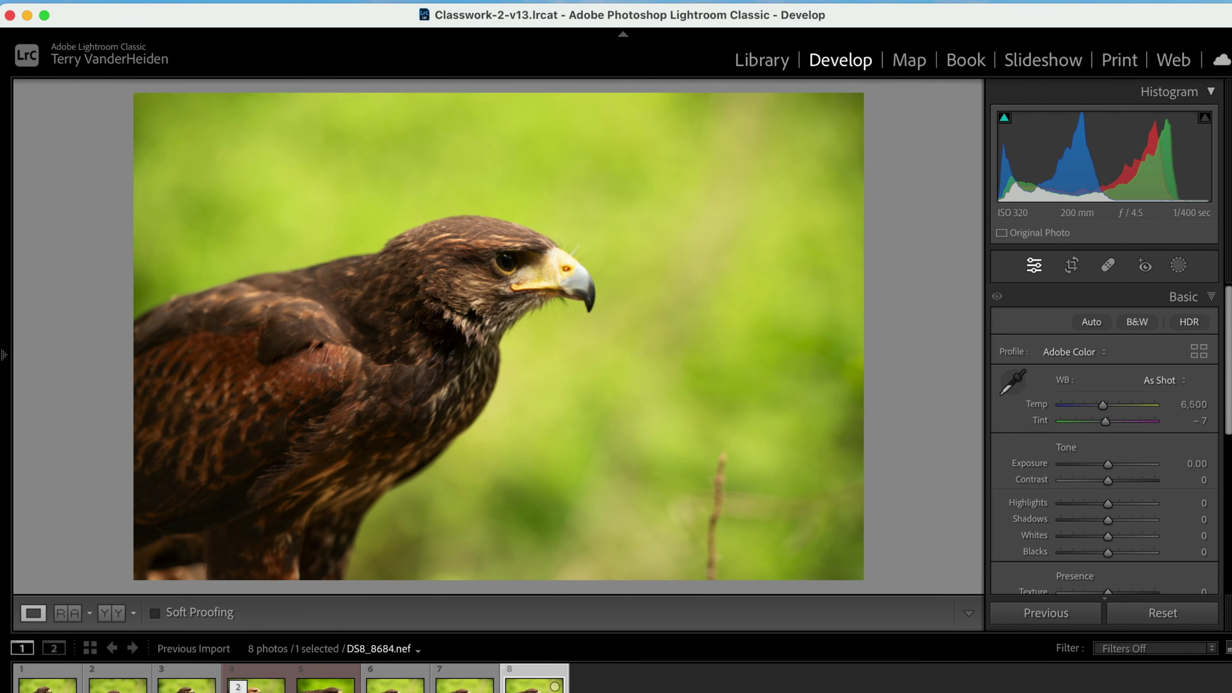
{"action": "left_click", "coordinate": [465, 685]}
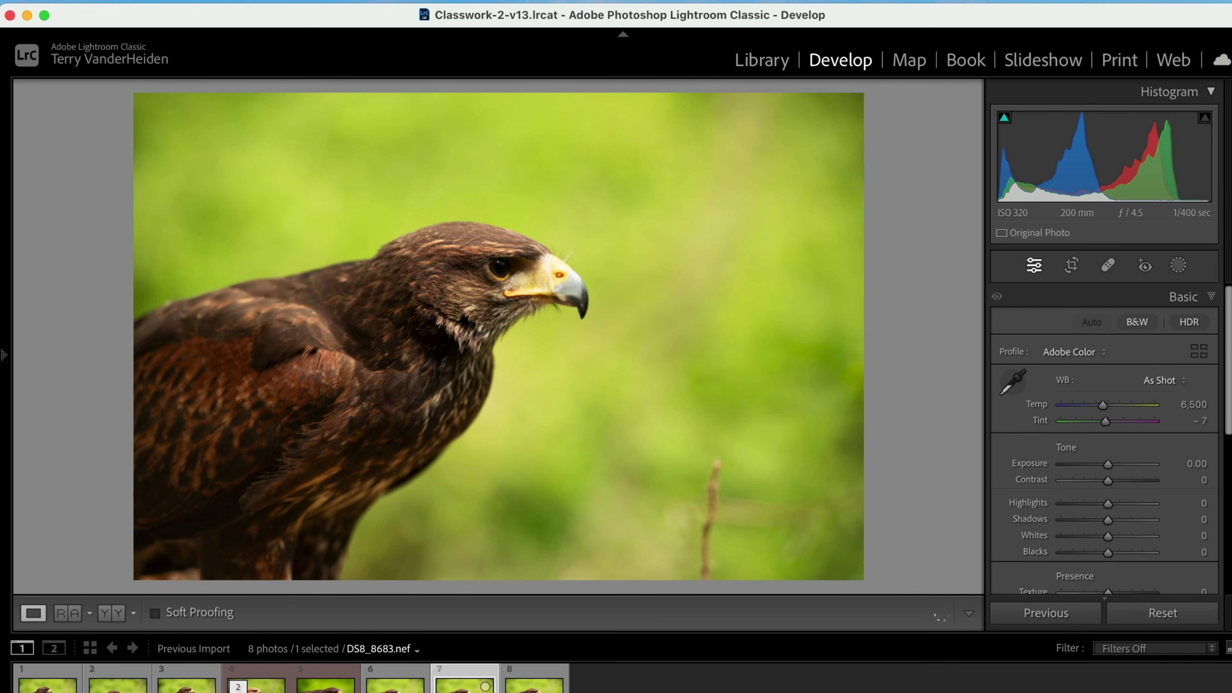
{"action": "left_click", "coordinate": [1185, 267]}
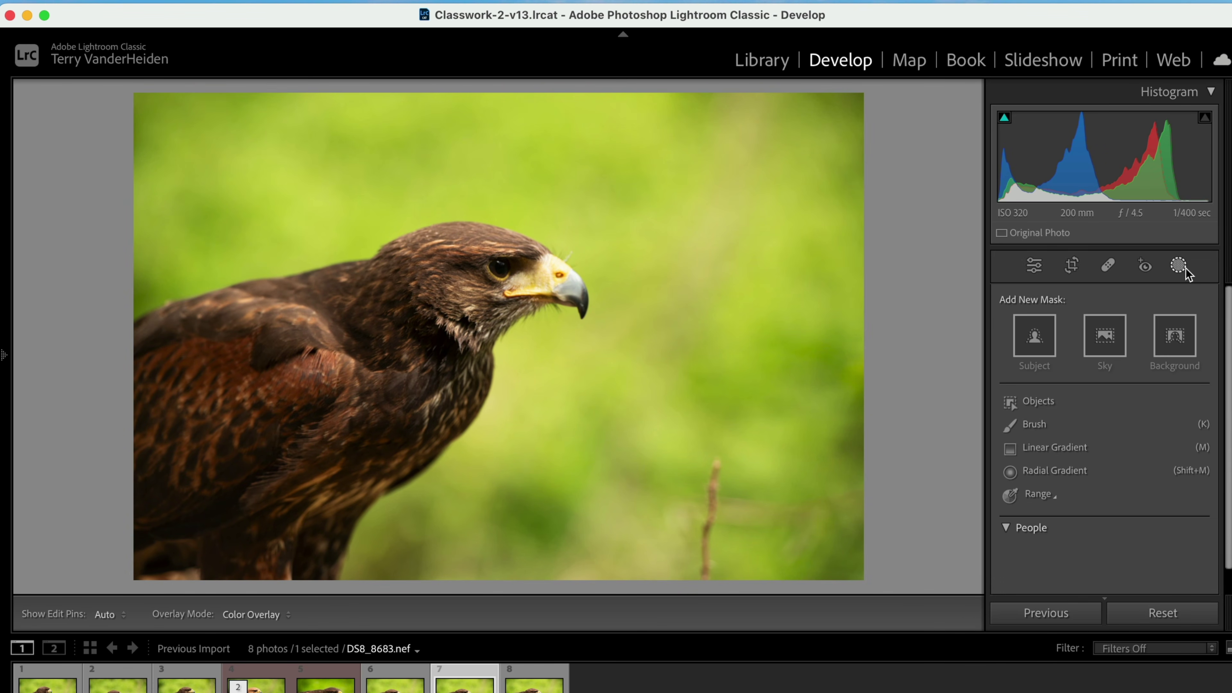
{"action": "left_click", "coordinate": [1009, 427]}
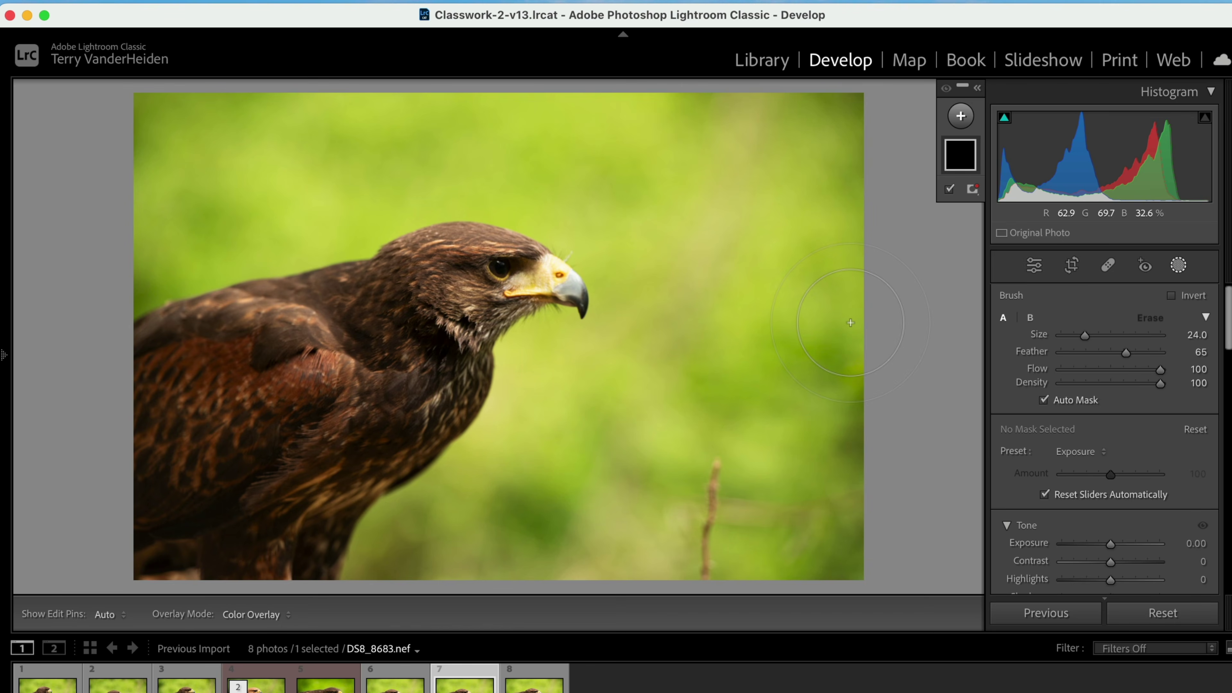
{"action": "key", "text": "Right"}
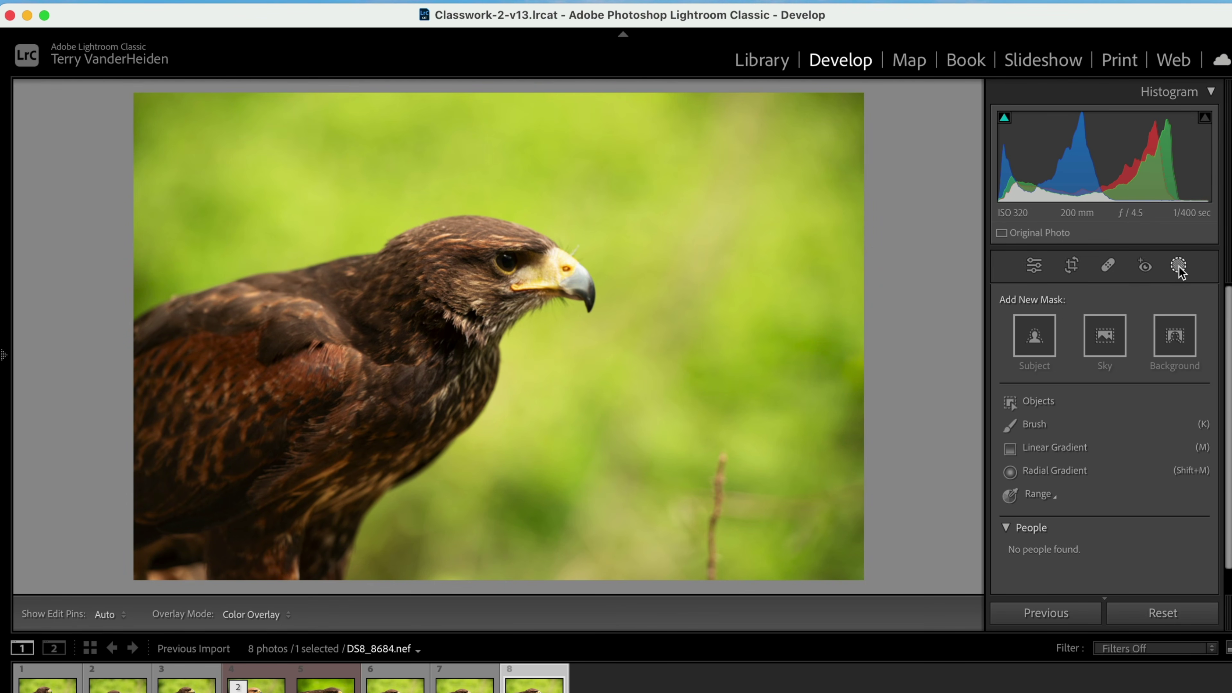
{"action": "left_click", "coordinate": [1178, 266]}
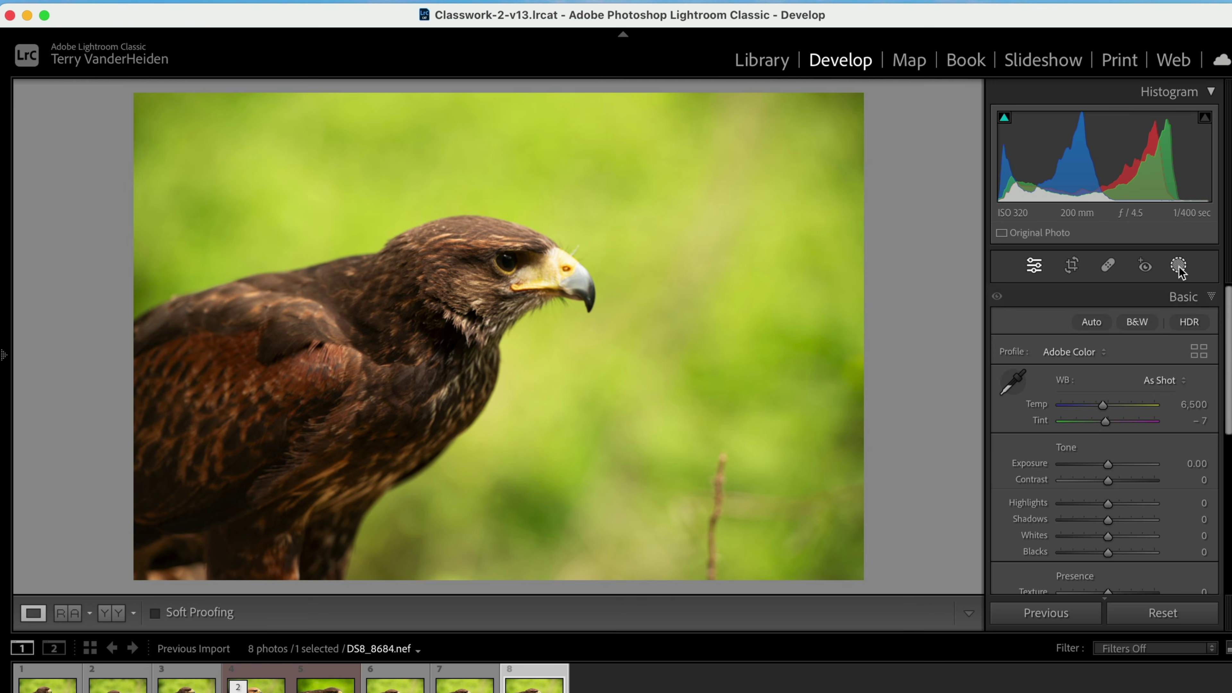
{"action": "left_click", "coordinate": [1179, 267]}
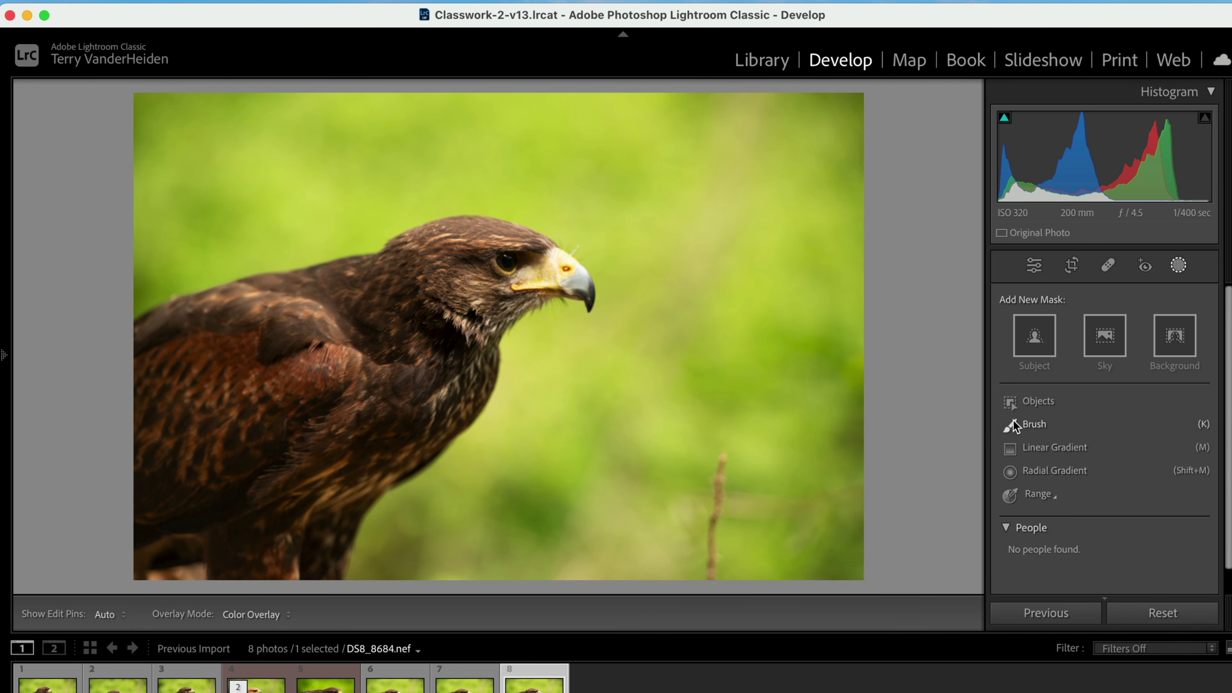
{"action": "left_click", "coordinate": [1176, 271]}
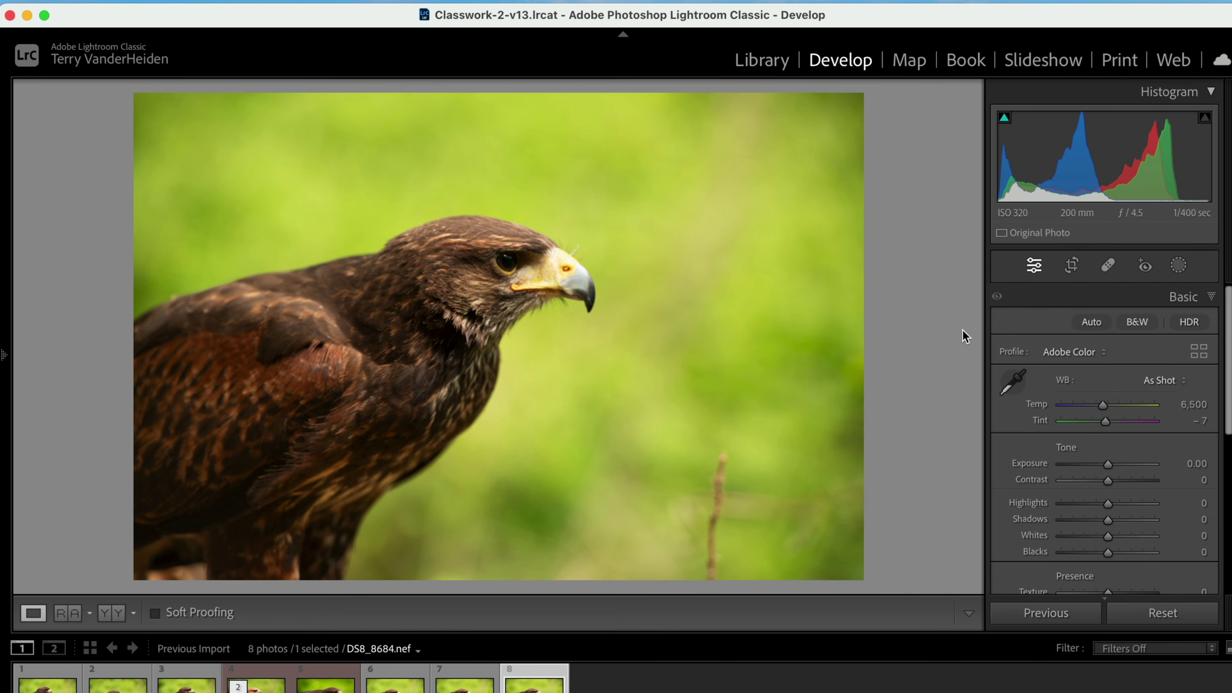
{"action": "key", "text": "k"}
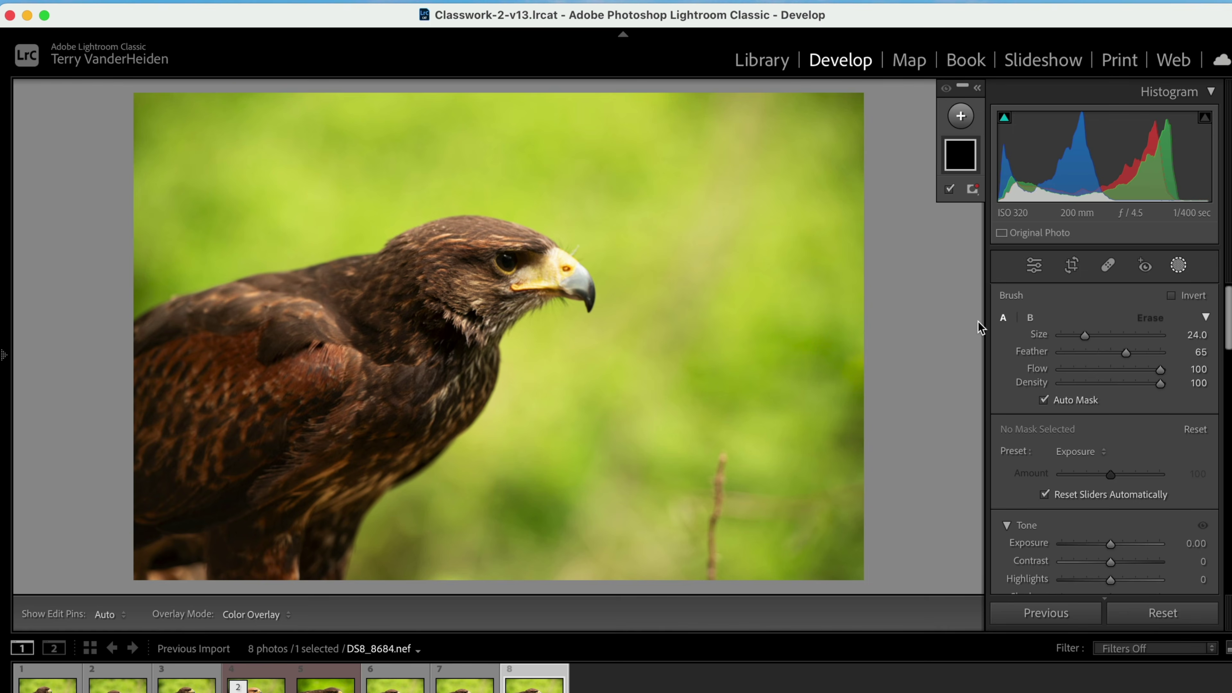
Step: Paint a new brush mask with the Super Bright preset across the hawk's chest and wing in DS8_8682.nef, and close masking
{"action": "key", "text": "Left"}
{"action": "key", "text": "Left"}
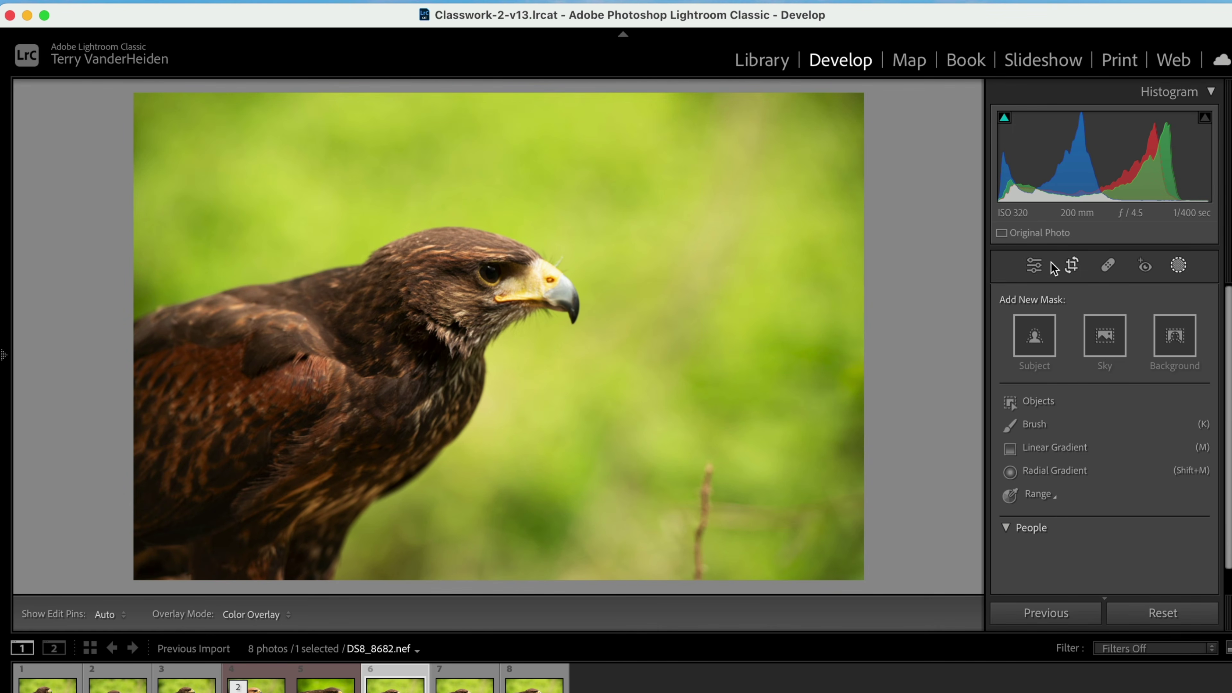
{"action": "left_click", "coordinate": [1034, 265]}
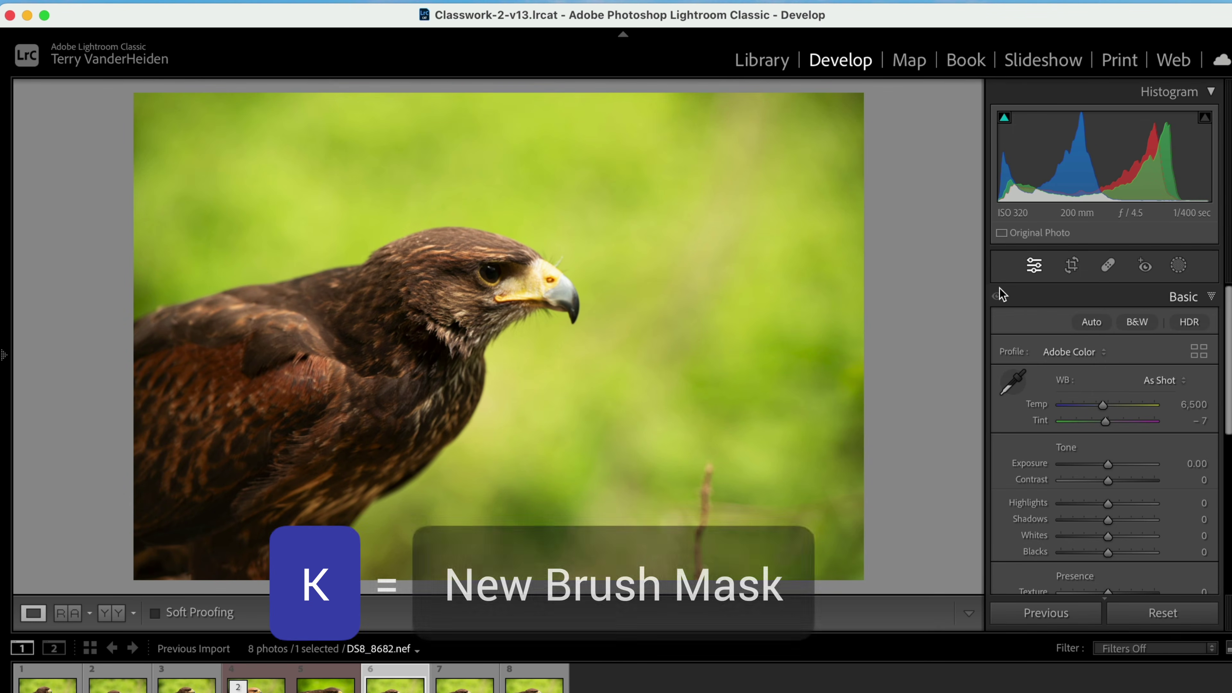
{"action": "key", "text": "k"}
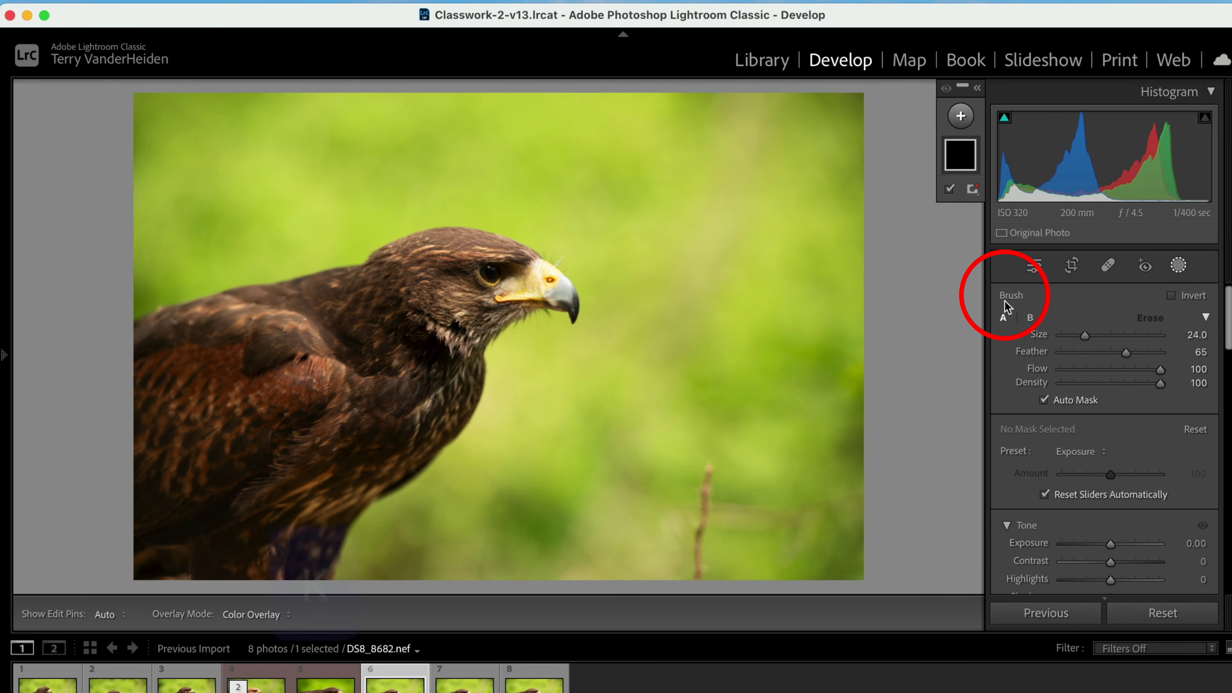
{"action": "key", "text": "k"}
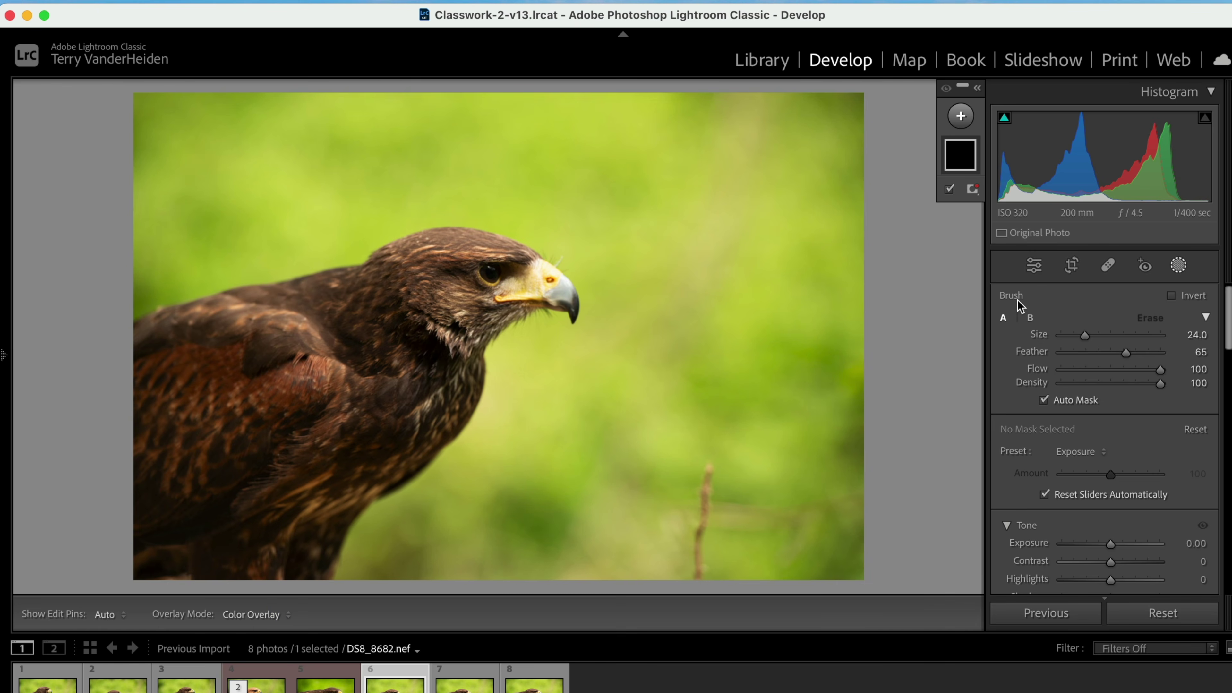
{"action": "left_click", "coordinate": [1081, 453]}
{"action": "scroll", "coordinate": [1115, 631], "scroll_direction": "down", "scroll_amount": 3}
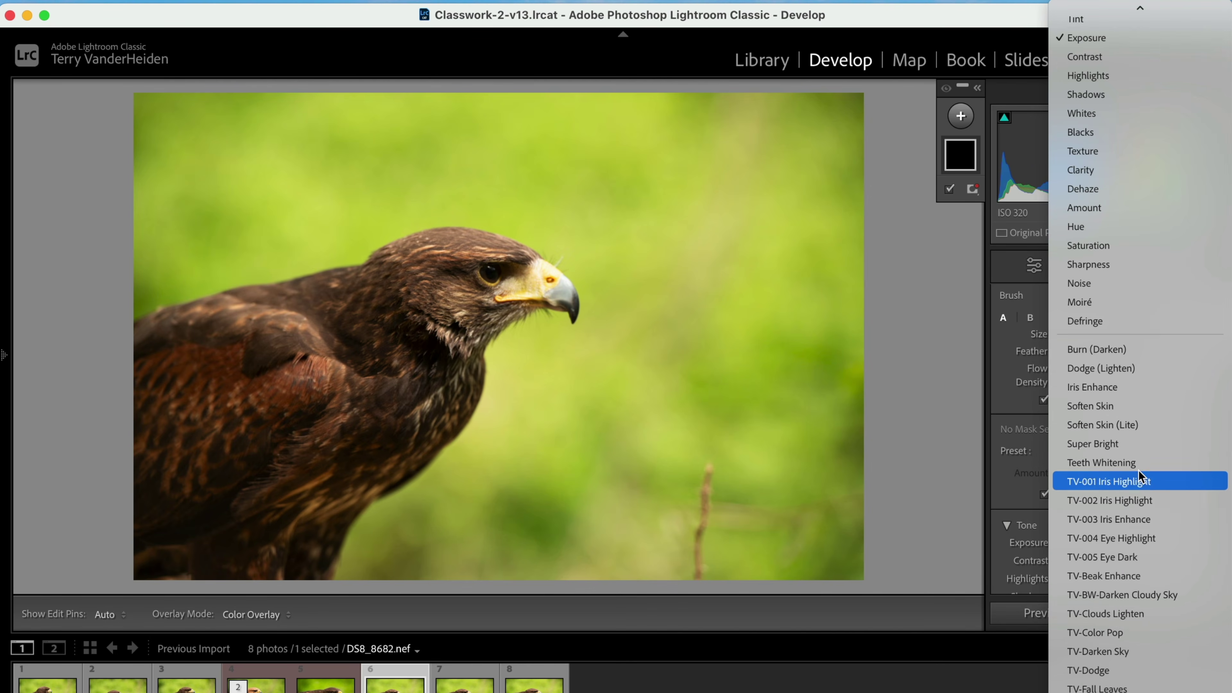
{"action": "left_click", "coordinate": [1108, 447]}
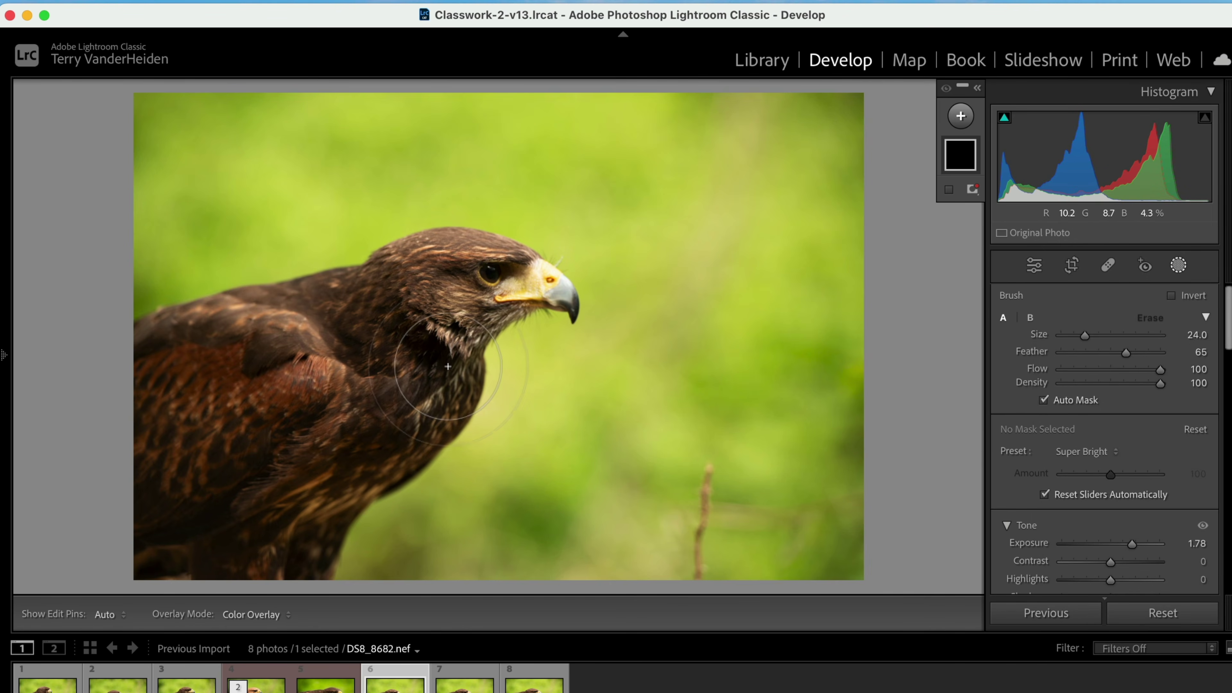
{"action": "left_click_drag", "start_coordinate": [446, 362], "coordinate": [219, 505]}
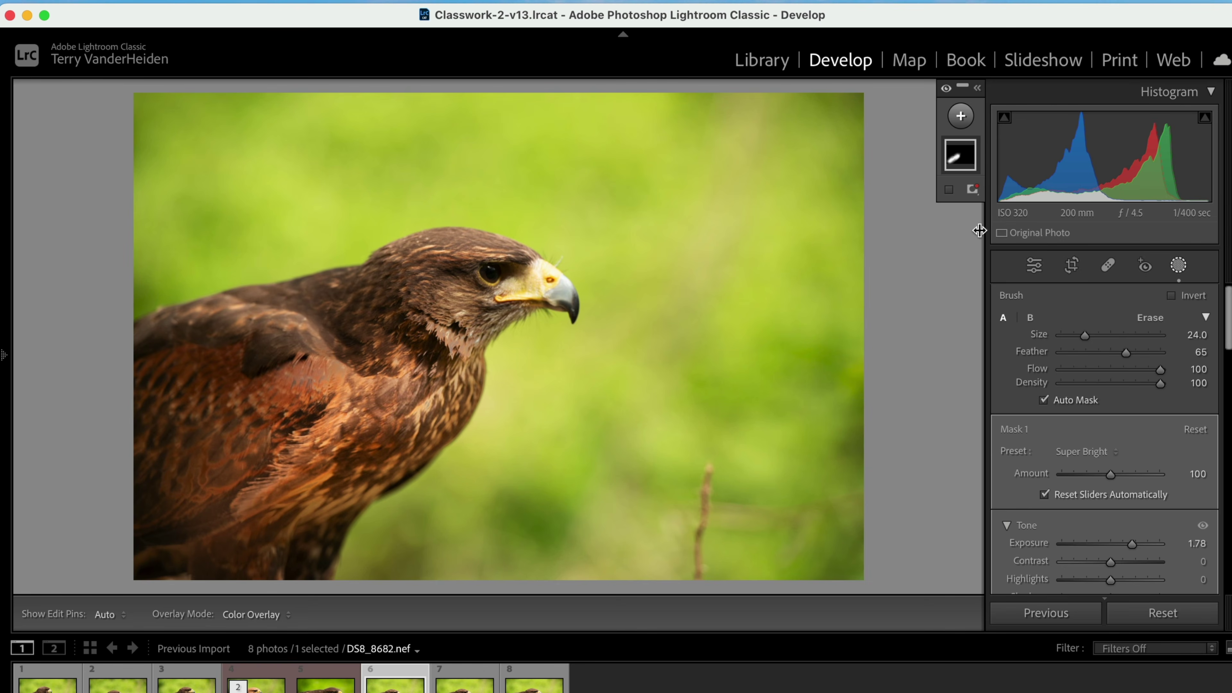
{"action": "key", "text": "k"}
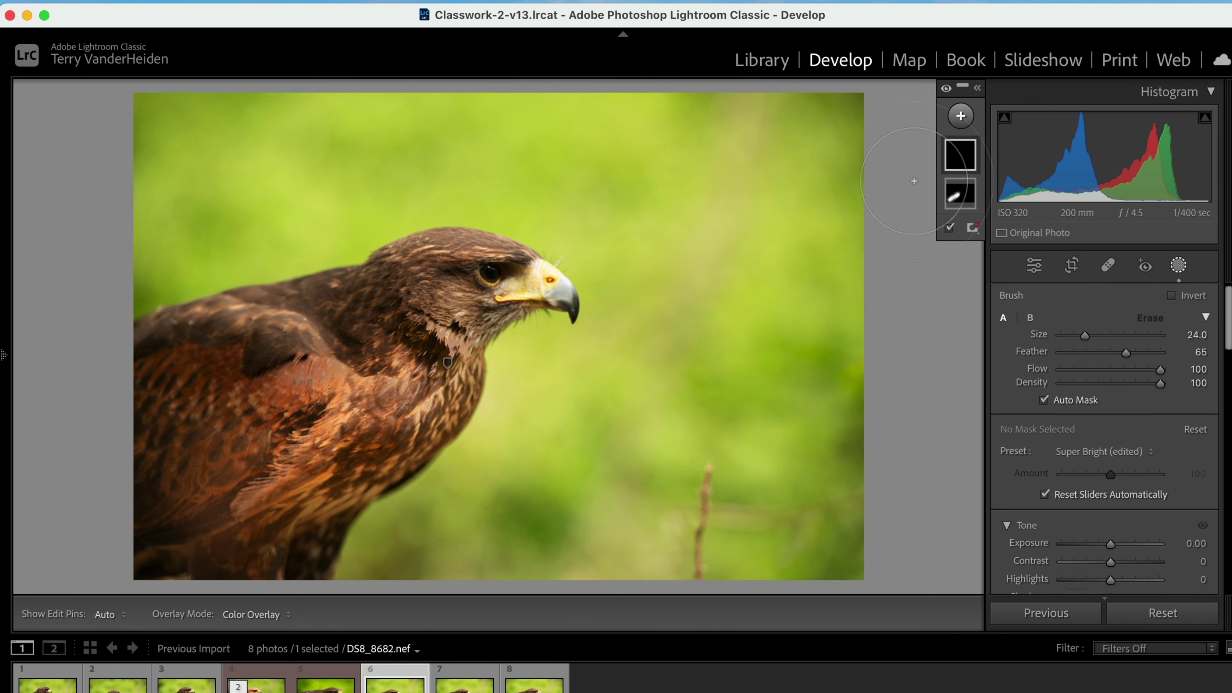
{"action": "key", "text": "k"}
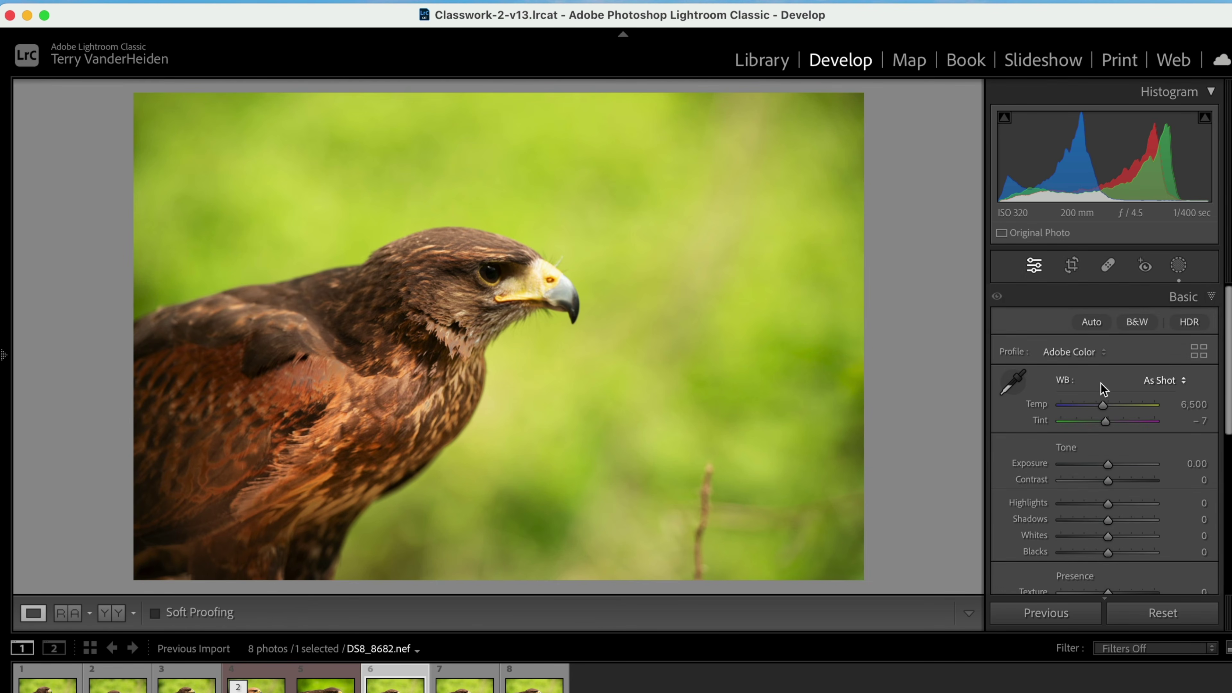
Step: Start a new brush mask in DS8_8682.nef with the TV-Beak Enhance preset, setting Highlights to 36 and Shadows to 47
{"action": "key", "text": "k"}
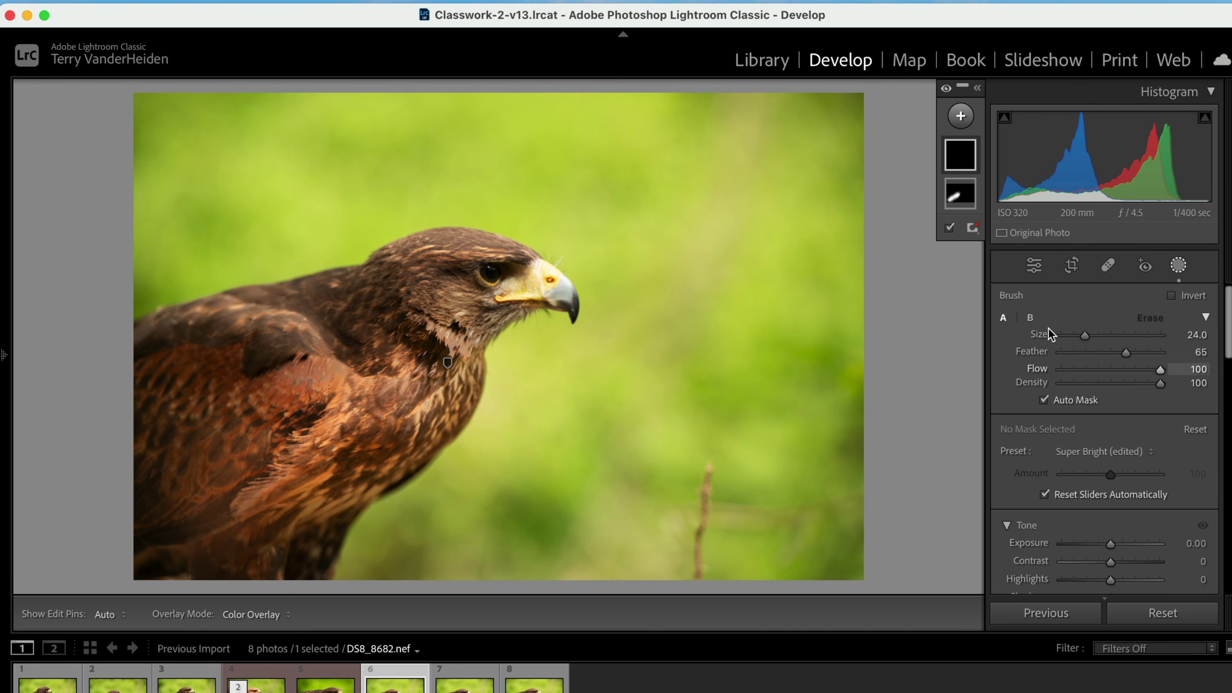
{"action": "left_click", "coordinate": [1139, 456]}
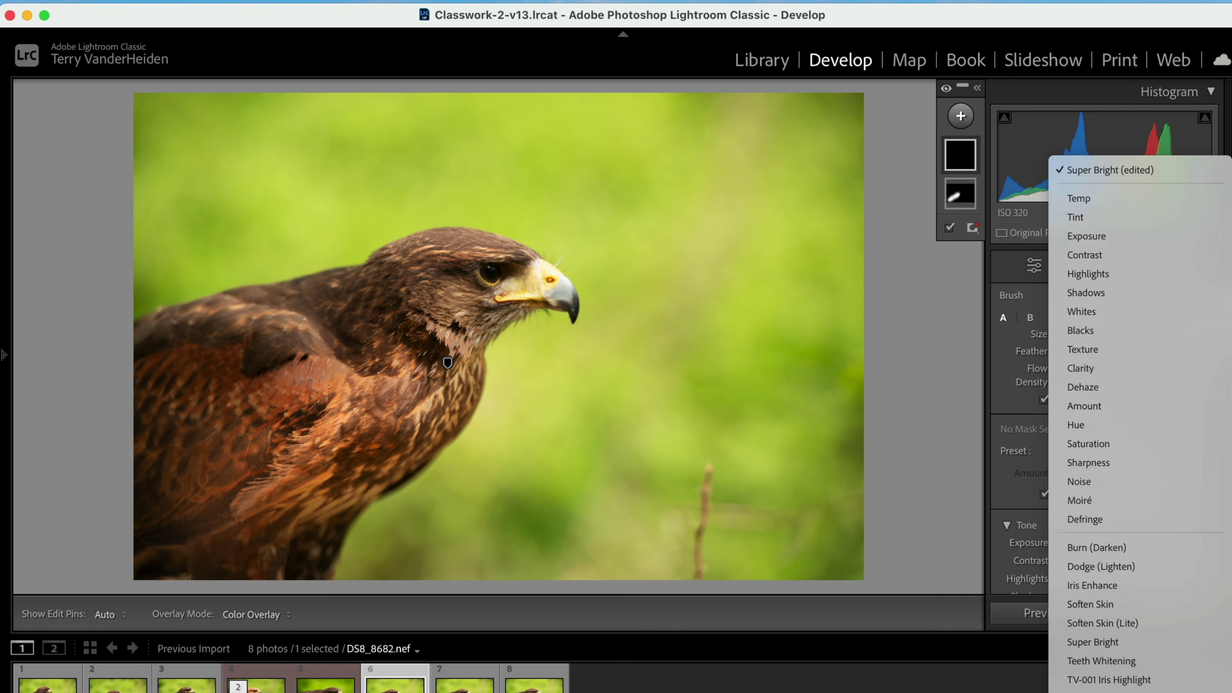
{"action": "scroll", "coordinate": [1092, 160], "scroll_direction": "down", "scroll_amount": 10}
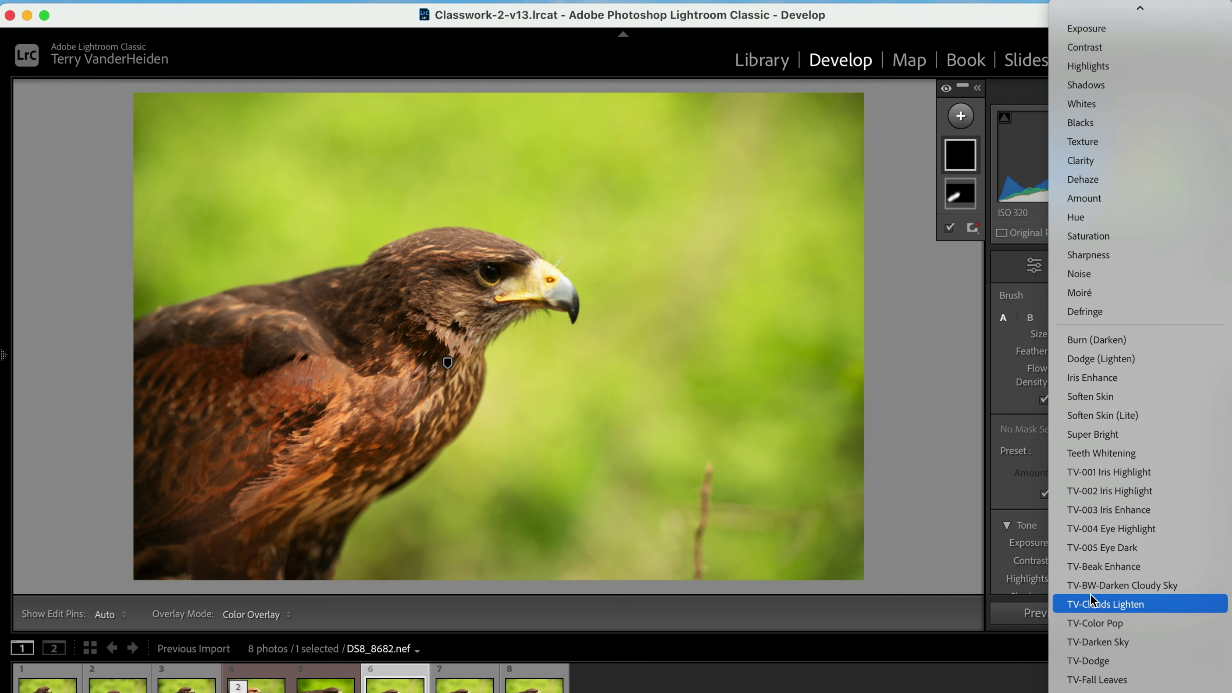
{"action": "scroll", "coordinate": [1101, 582], "scroll_direction": "down", "scroll_amount": 5}
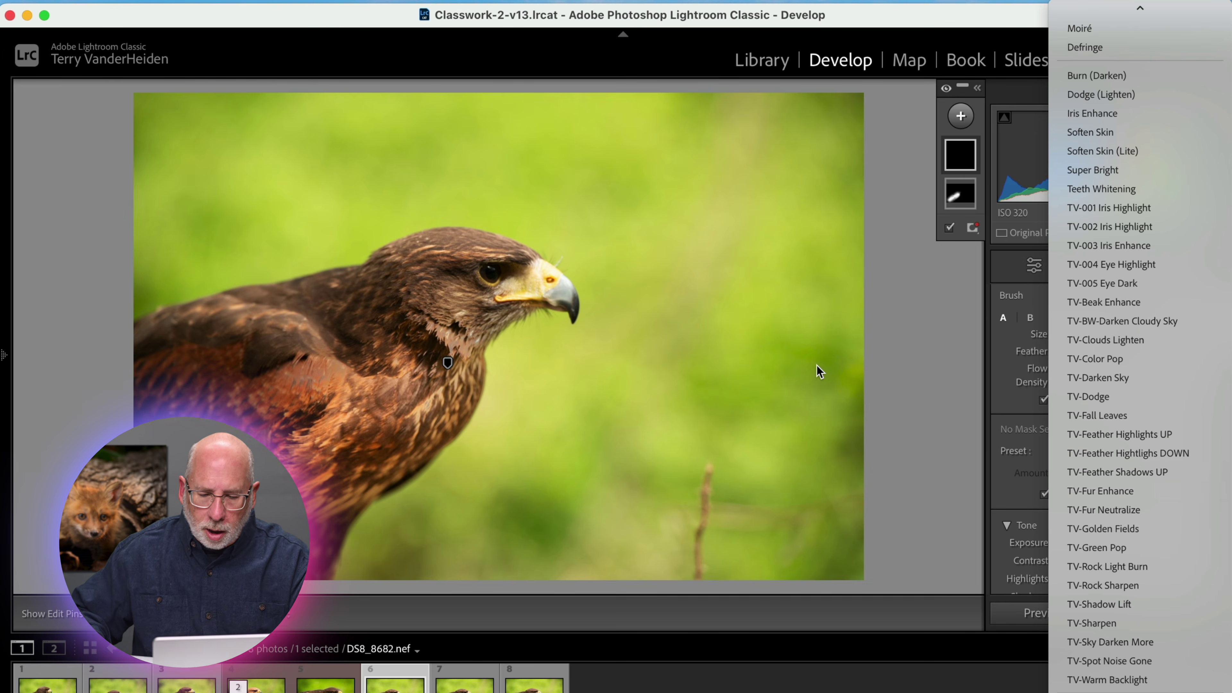
{"action": "left_click", "coordinate": [1076, 301]}
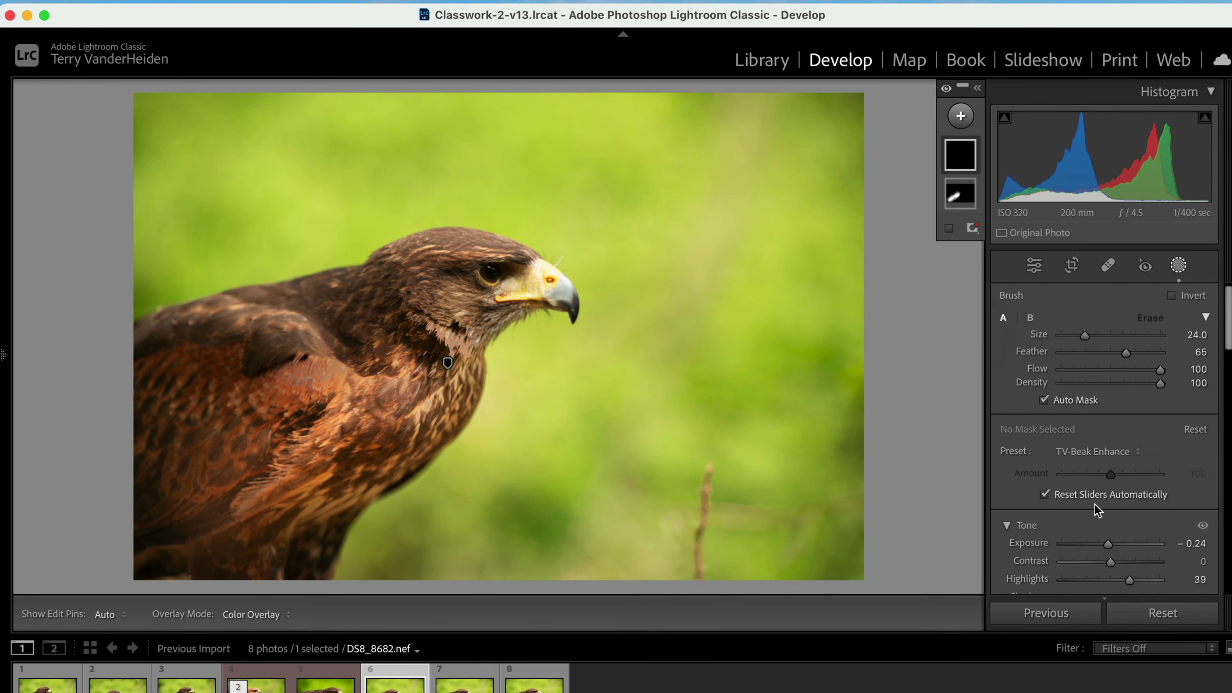
{"action": "scroll", "coordinate": [1095, 507], "scroll_direction": "down", "scroll_amount": 5}
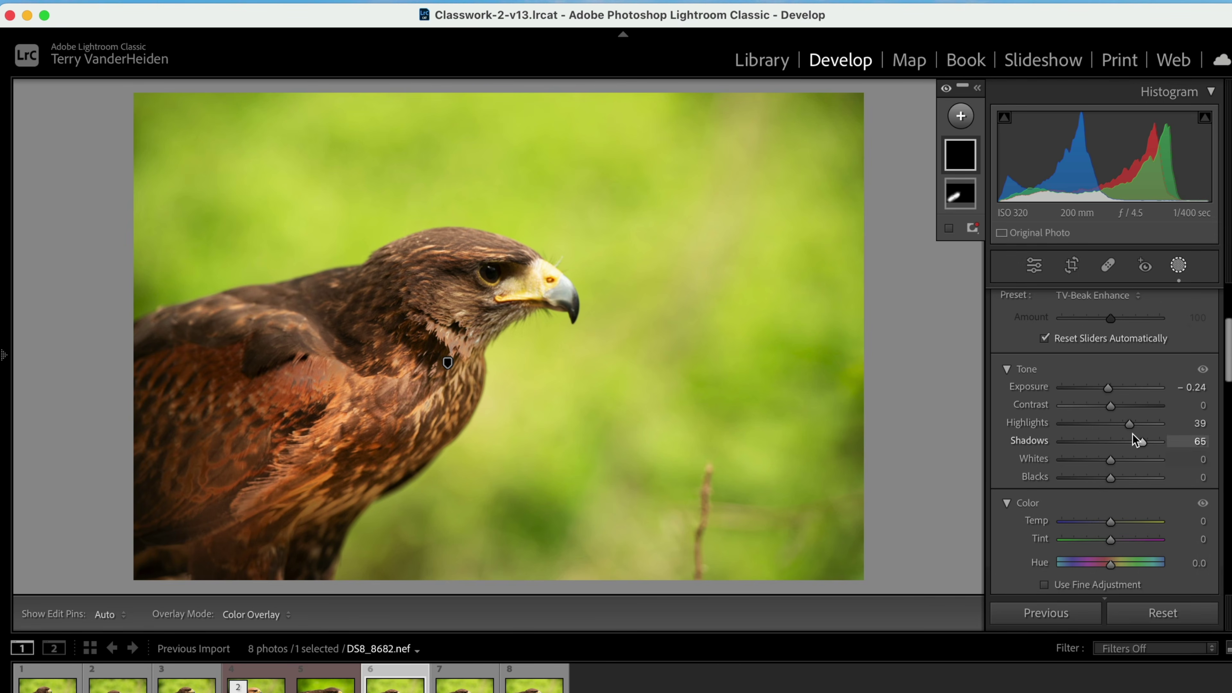
{"action": "left_click_drag", "start_coordinate": [1137, 442], "coordinate": [1127, 425]}
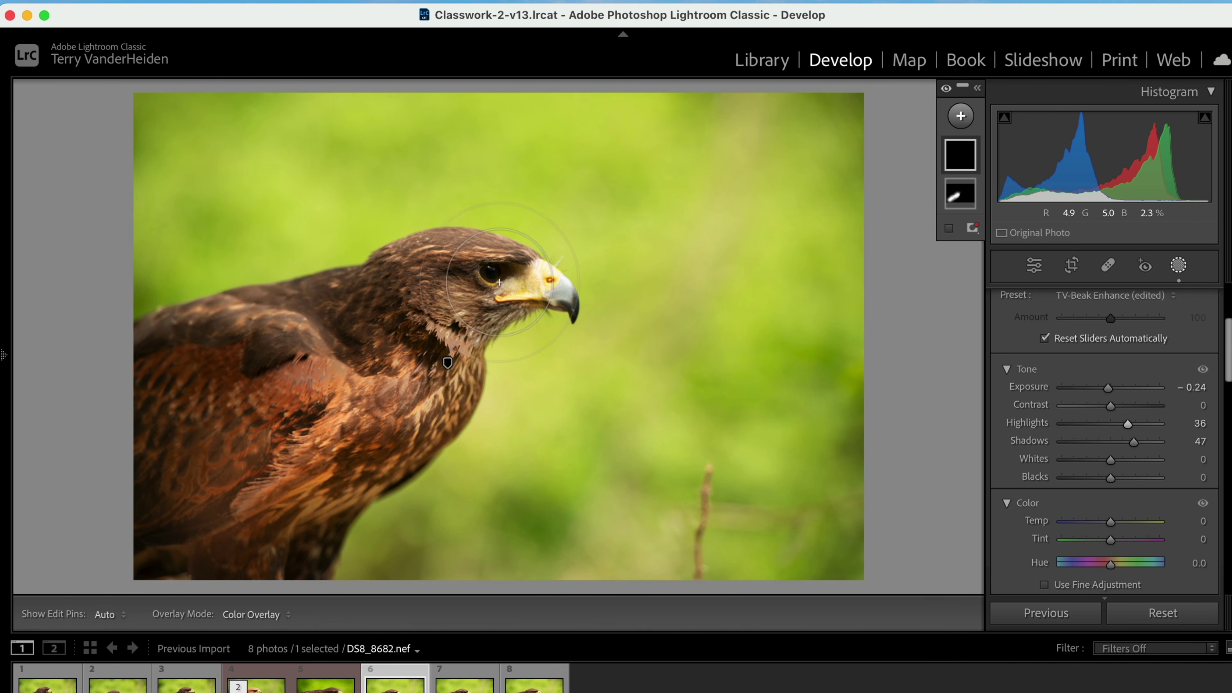
Step: Paint the mask over the hawk's beak and the yellow skin around it in close-up
{"action": "key", "text": "super+equal"}
{"action": "key", "text": "super+equal"}
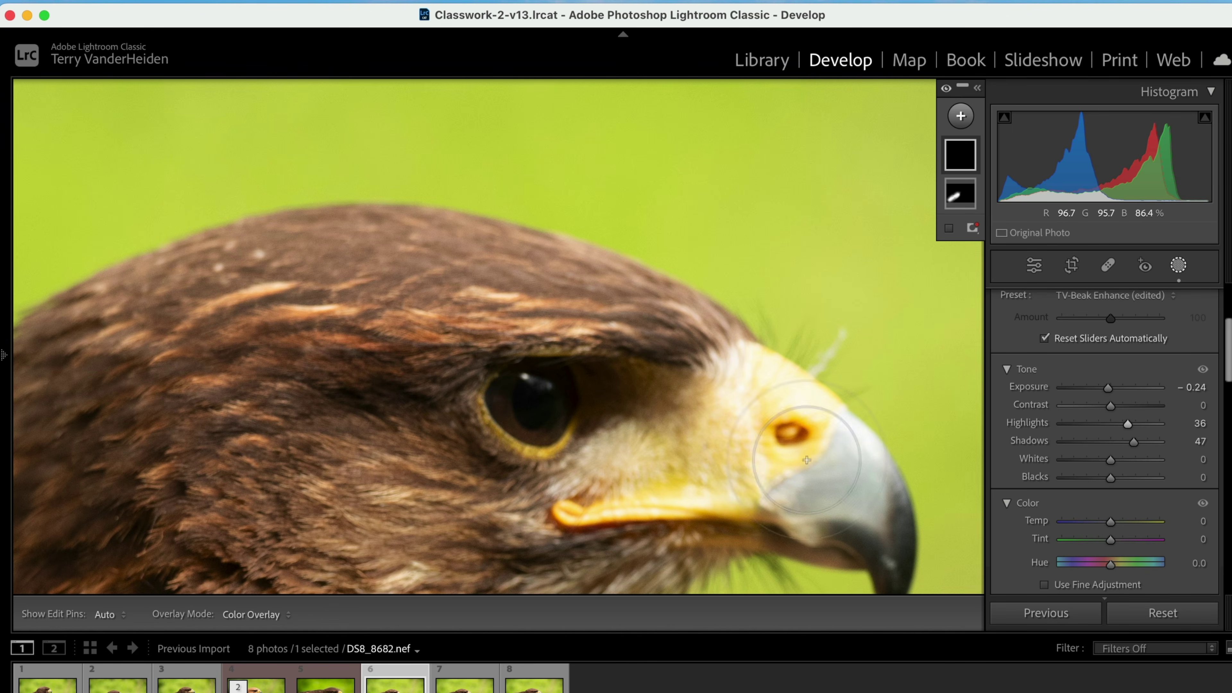
{"action": "mouse_move", "coordinate": [826, 472]}
{"action": "left_mouse_down"}
{"action": "mouse_move", "coordinate": [747, 397]}
{"action": "mouse_move", "coordinate": [700, 470]}
{"action": "mouse_move", "coordinate": [577, 520]}
{"action": "mouse_move", "coordinate": [725, 520]}
{"action": "mouse_move", "coordinate": [864, 550]}
{"action": "mouse_move", "coordinate": [857, 498]}
{"action": "mouse_move", "coordinate": [824, 445]}
{"action": "mouse_move", "coordinate": [754, 375]}
{"action": "left_mouse_up"}
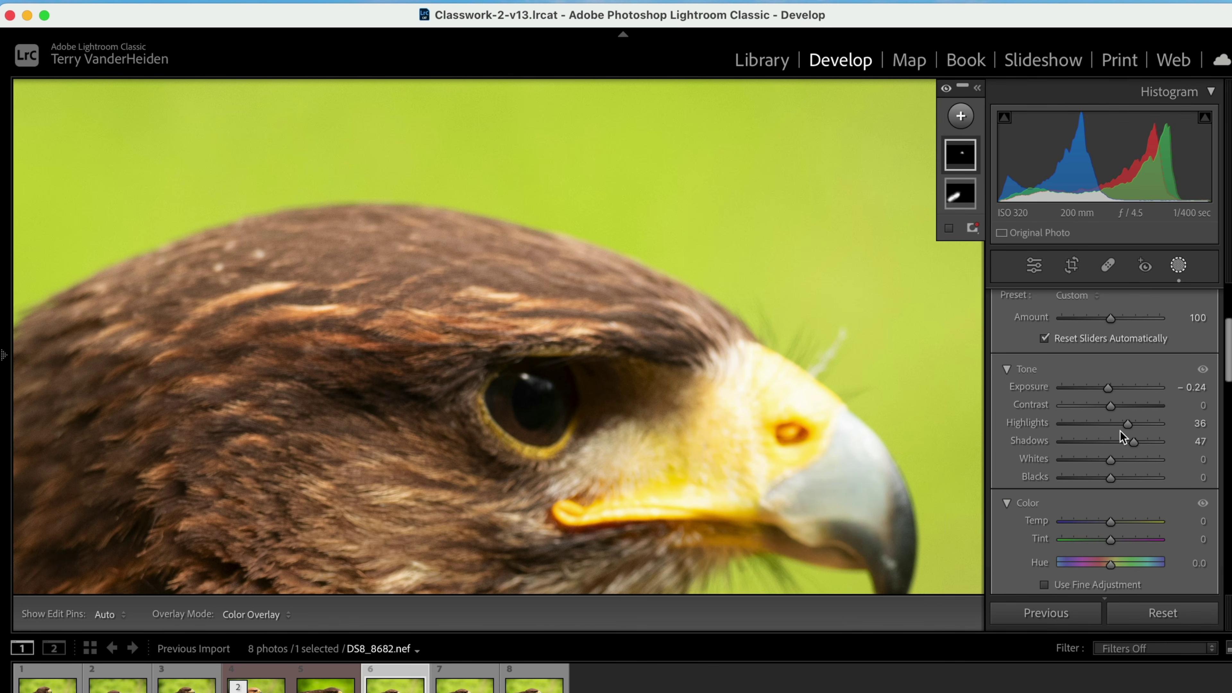
Step: Set the beak mask's Highlights to -21 and Shadows to 39
{"action": "left_click_drag", "start_coordinate": [1131, 428], "coordinate": [1102, 423]}
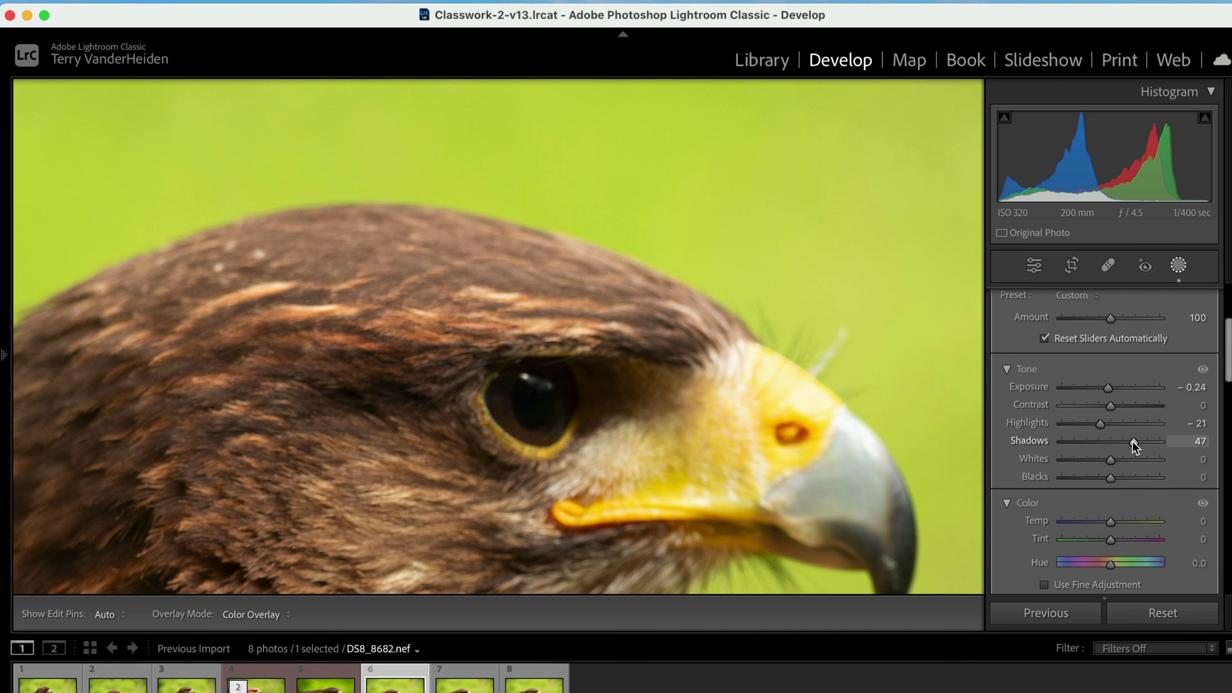
{"action": "left_click_drag", "start_coordinate": [1132, 441], "coordinate": [1128, 441]}
{"action": "scroll", "coordinate": [1129, 441], "scroll_direction": "up", "scroll_amount": 1}
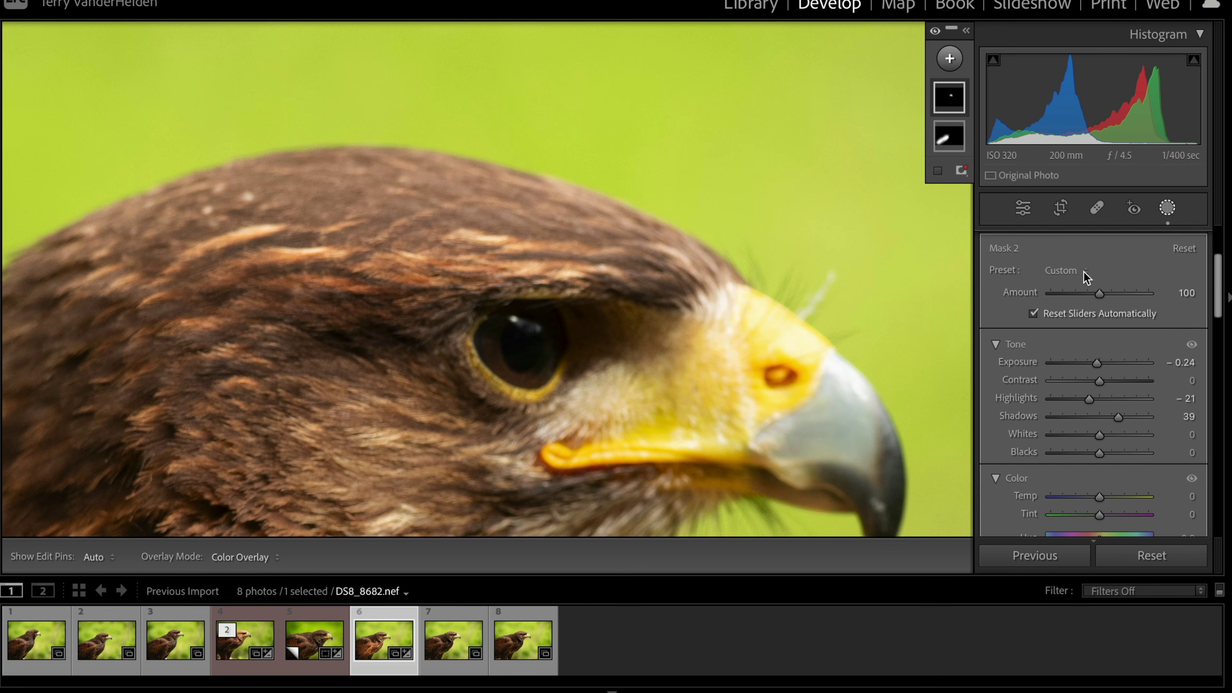
Step: Save the beak mask's current settings as a new preset named Beak Enhance2
{"action": "left_click", "coordinate": [1086, 328]}
{"action": "mouse_move", "coordinate": [1105, 689]}
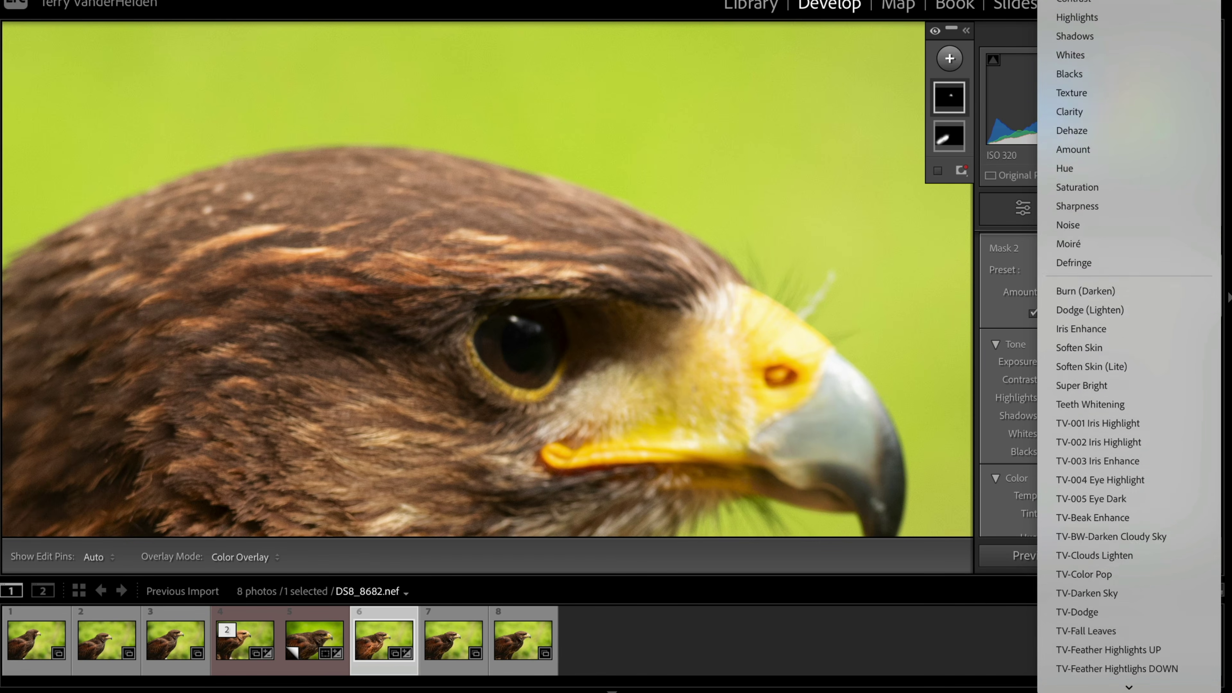
{"action": "left_click", "coordinate": [1102, 668]}
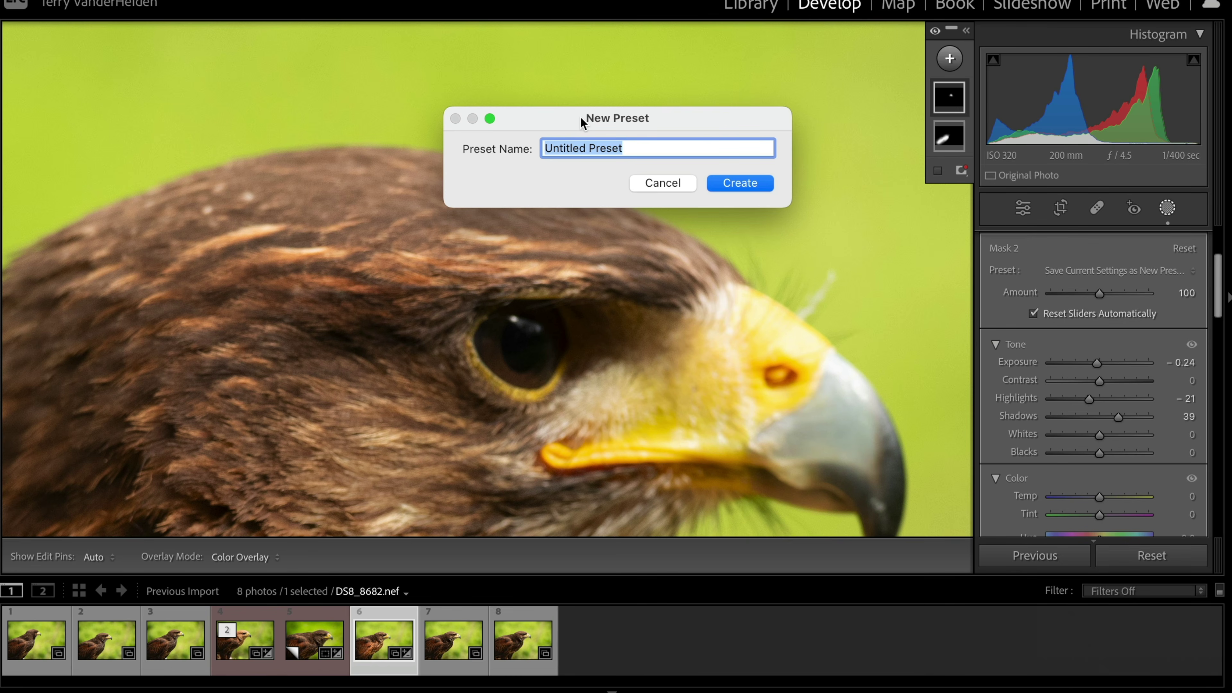
{"action": "type", "text": "Beak Enhance2"}
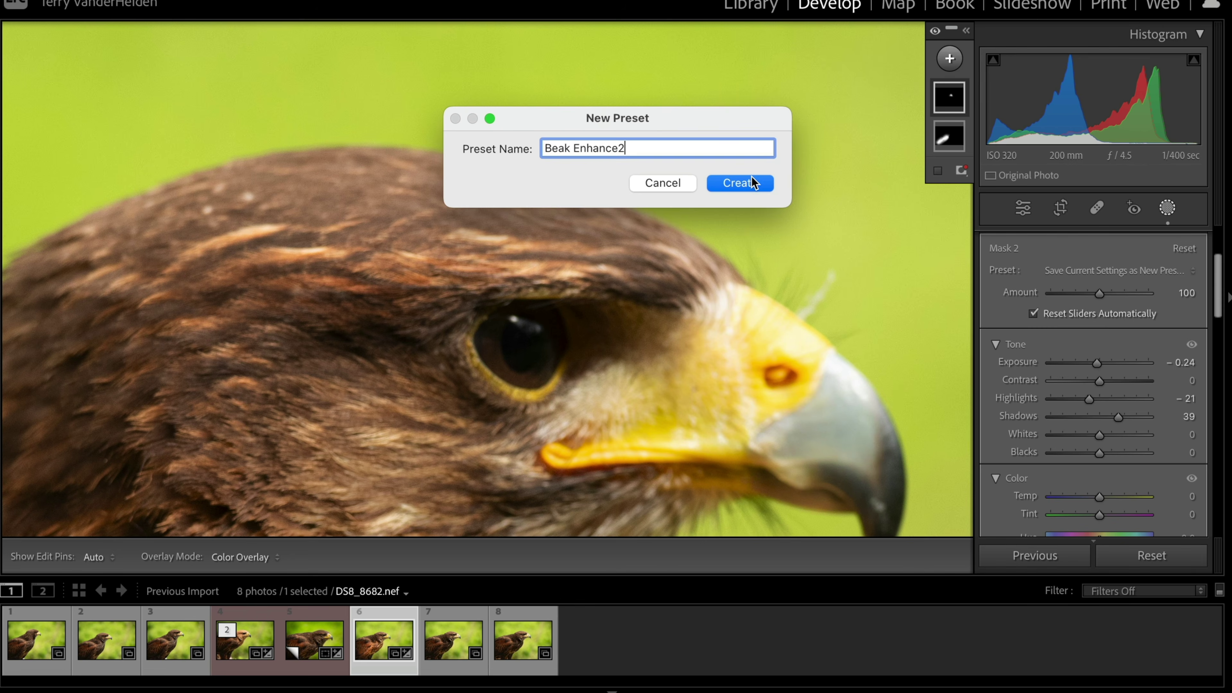
{"action": "left_click", "coordinate": [740, 183]}
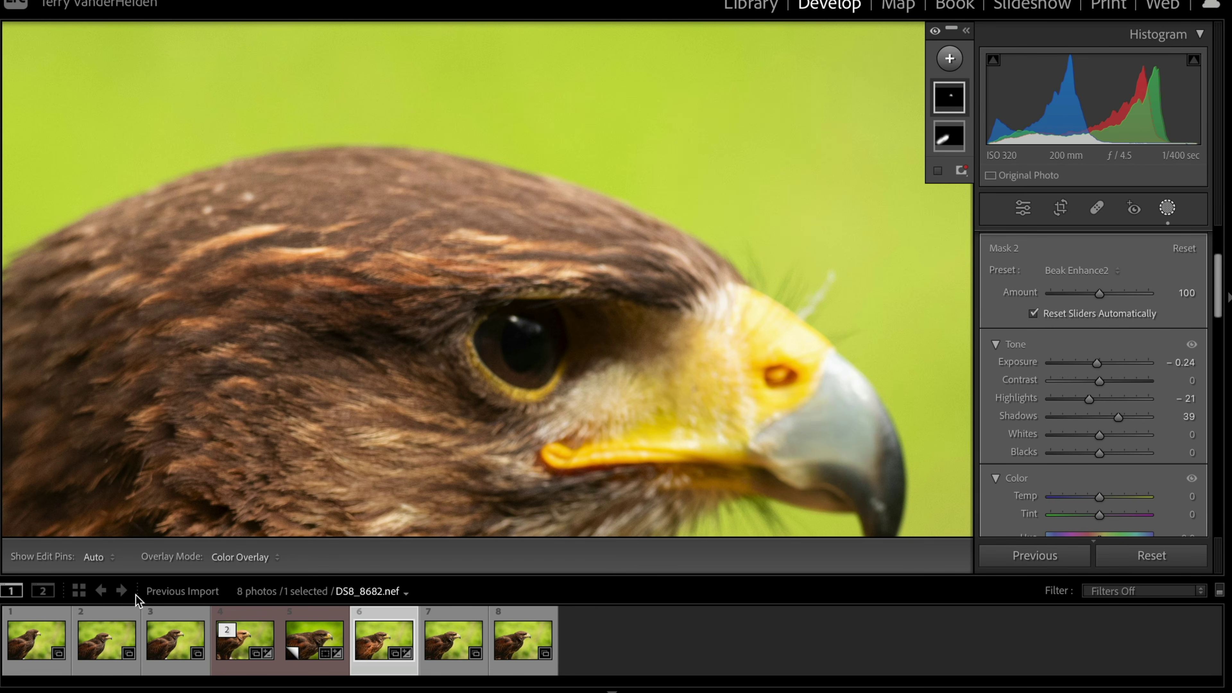
Step: Add a brush mask with the Beak Enhance2 preset to DS8_8675.nef and paint it over the yellow part of the hawk's beak
{"action": "left_click", "coordinate": [162, 640]}
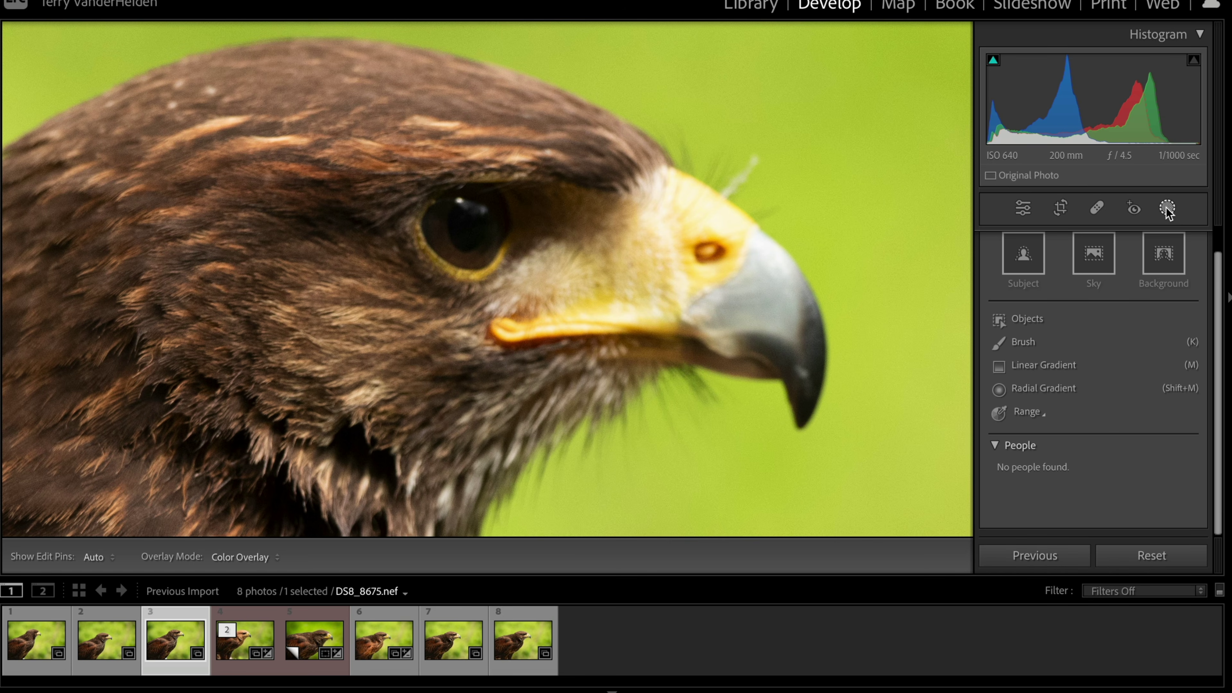
{"action": "key", "text": "k"}
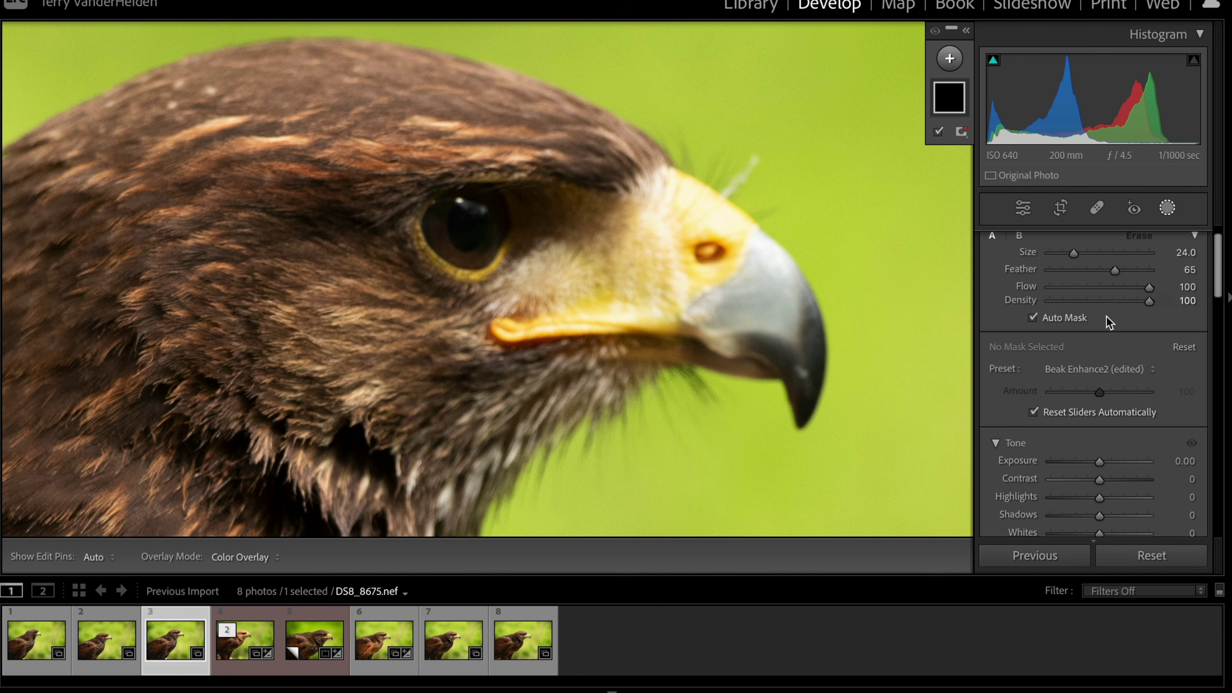
{"action": "left_click", "coordinate": [1116, 370]}
{"action": "scroll", "coordinate": [1114, 393], "scroll_direction": "down", "scroll_amount": 5}
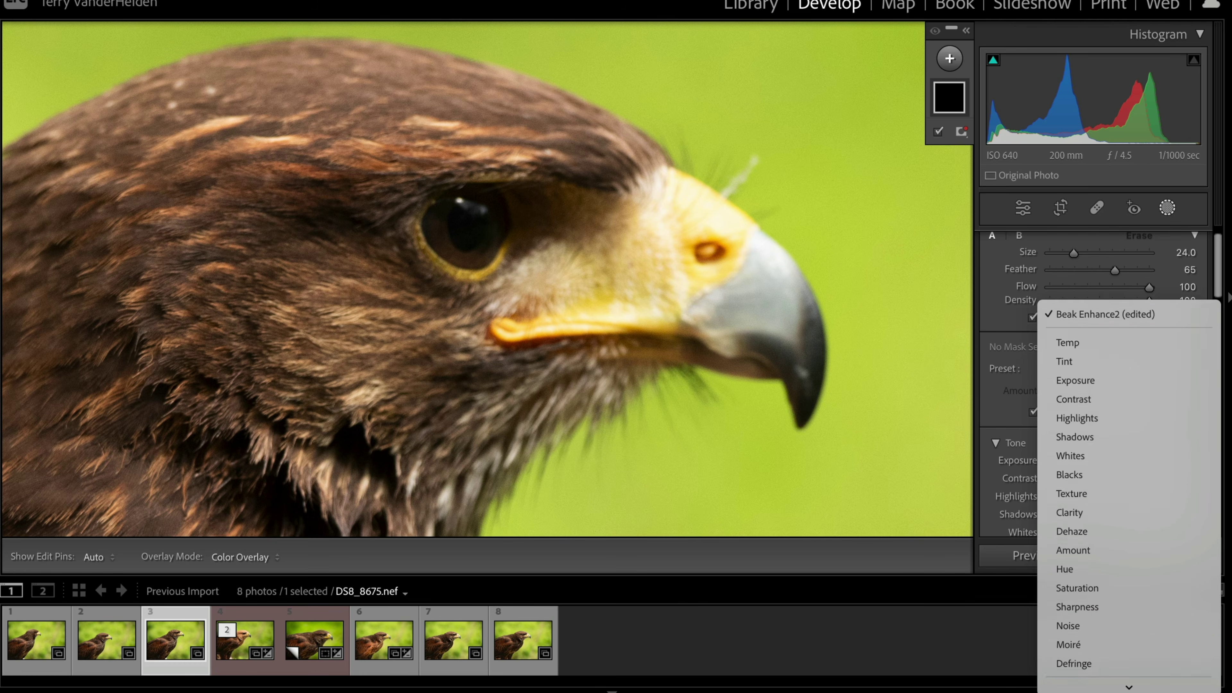
{"action": "scroll", "coordinate": [1120, 572], "scroll_direction": "down", "scroll_amount": 10}
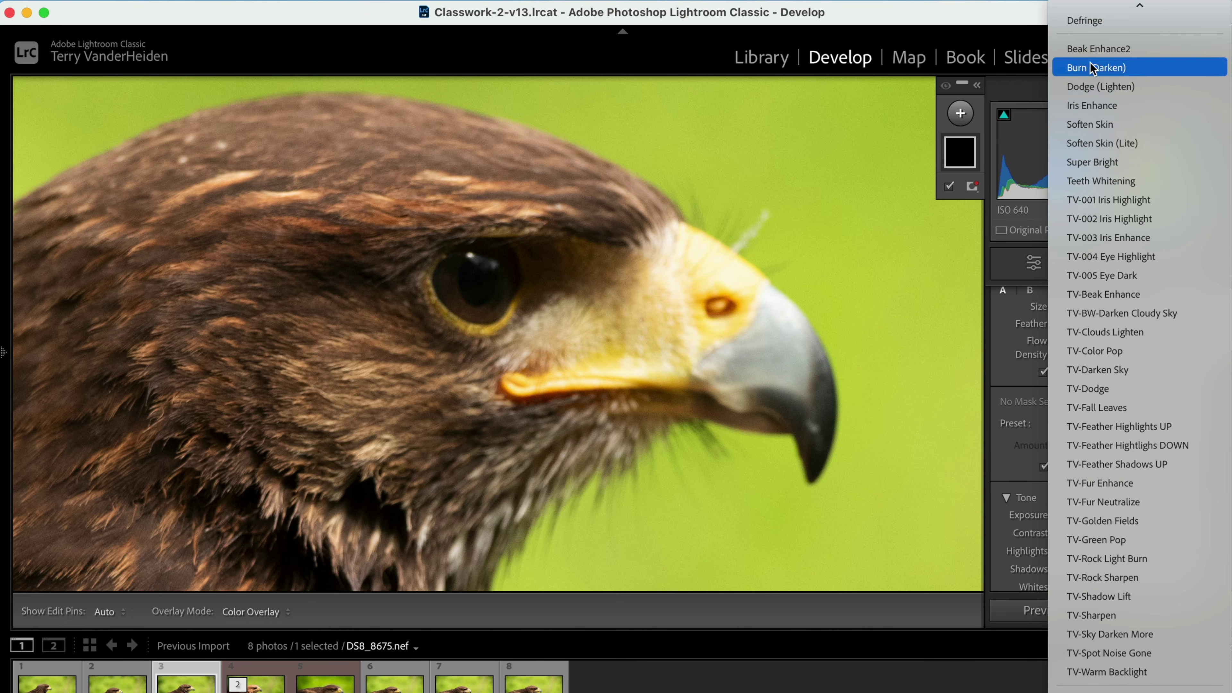
{"action": "left_click", "coordinate": [1092, 49]}
{"action": "mouse_move", "coordinate": [666, 304]}
{"action": "left_mouse_down"}
{"action": "mouse_move", "coordinate": [708, 277]}
{"action": "mouse_move", "coordinate": [786, 385]}
{"action": "mouse_move", "coordinate": [726, 365]}
{"action": "mouse_move", "coordinate": [565, 373]}
{"action": "left_mouse_up"}
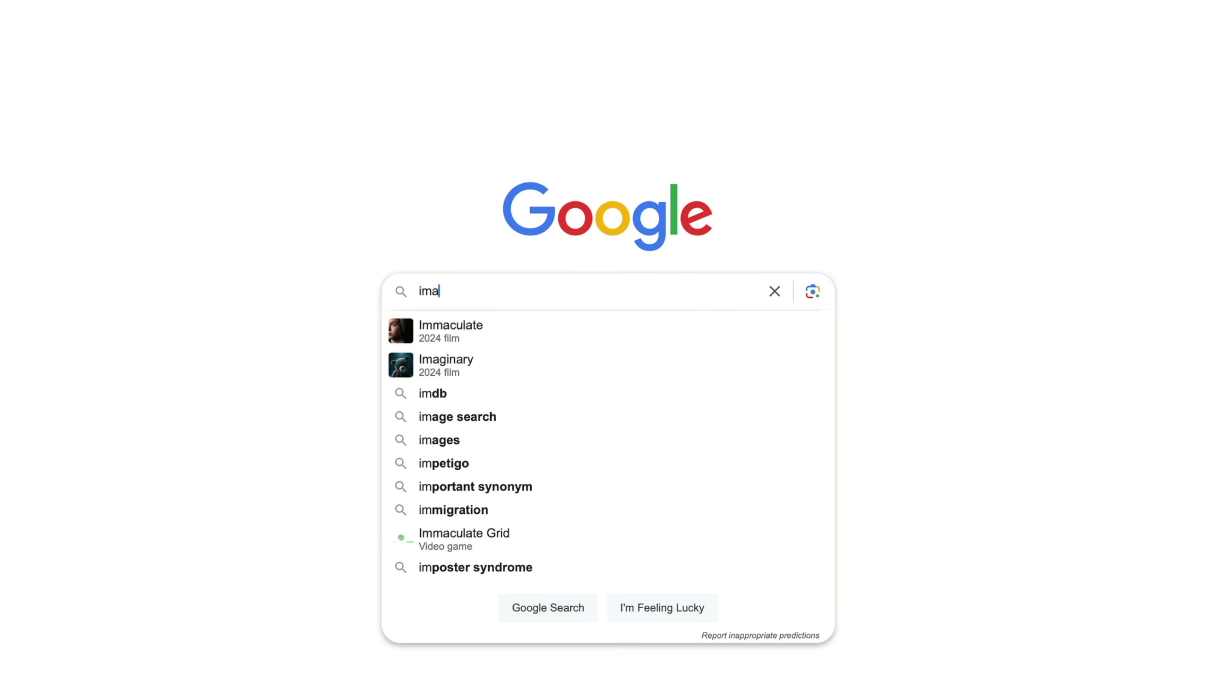
Step: Switch to the web browser, search Google for imagelight.com and open the Image Light Photography website
{"action": "type", "text": "g"}
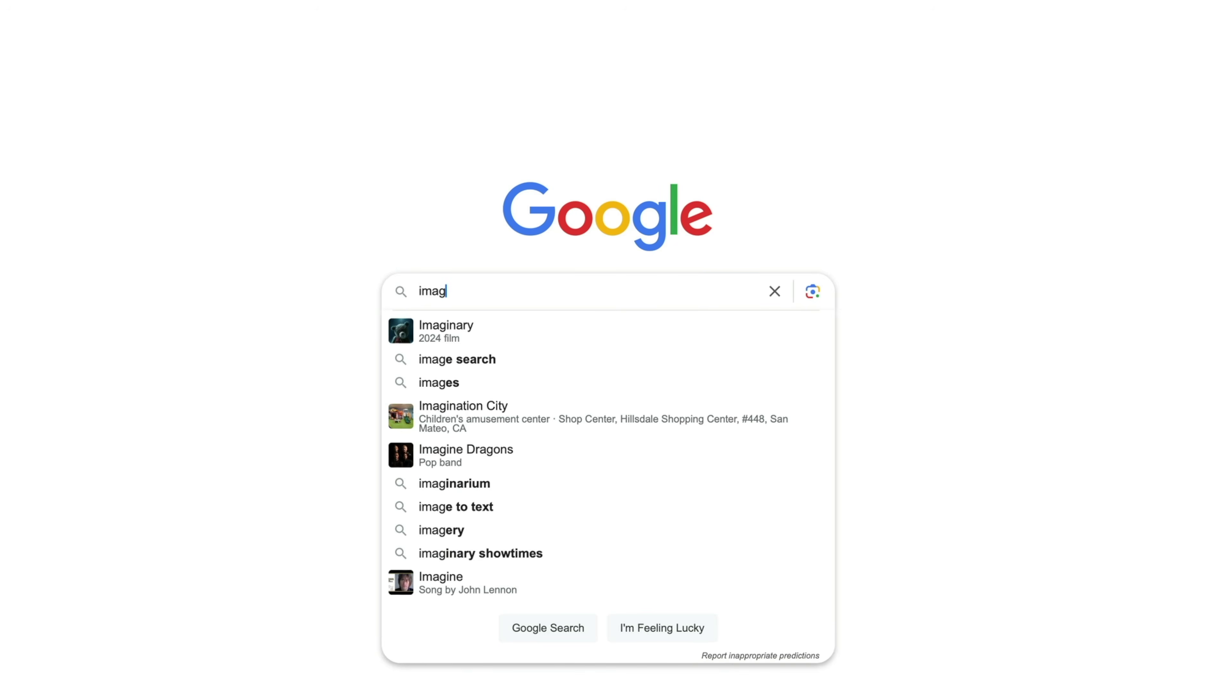
{"action": "type", "text": "elight.com"}
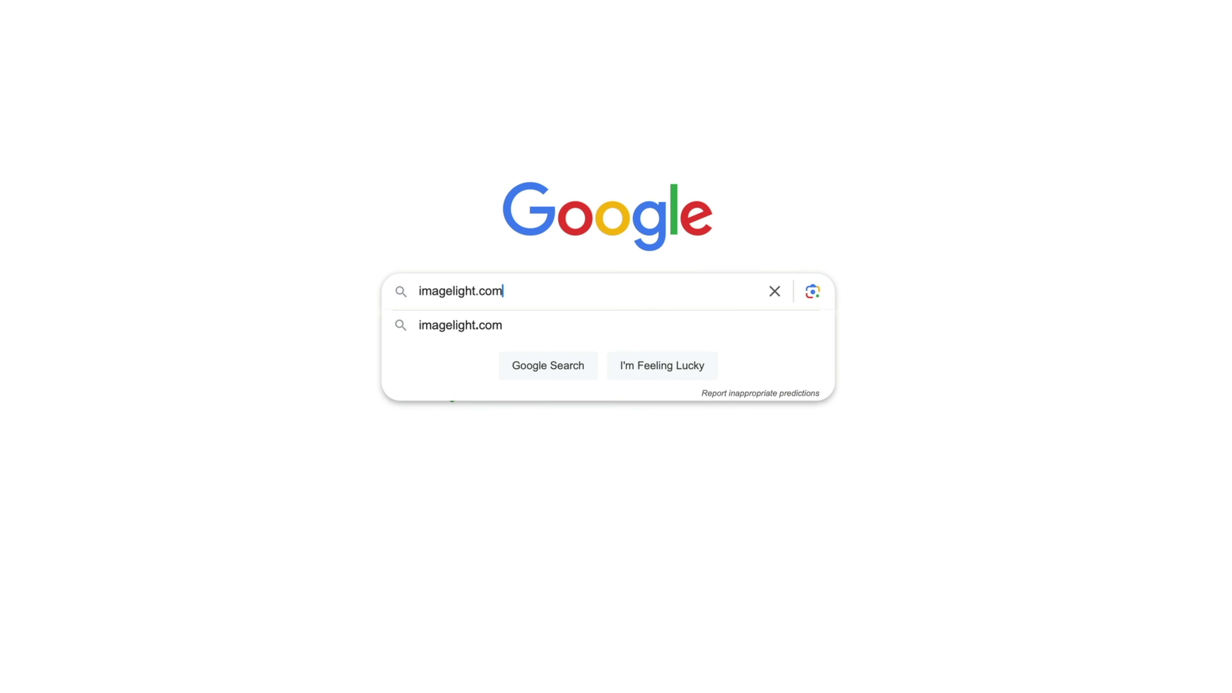
{"action": "left_click", "coordinate": [440, 325]}
{"action": "left_click", "coordinate": [322, 283]}
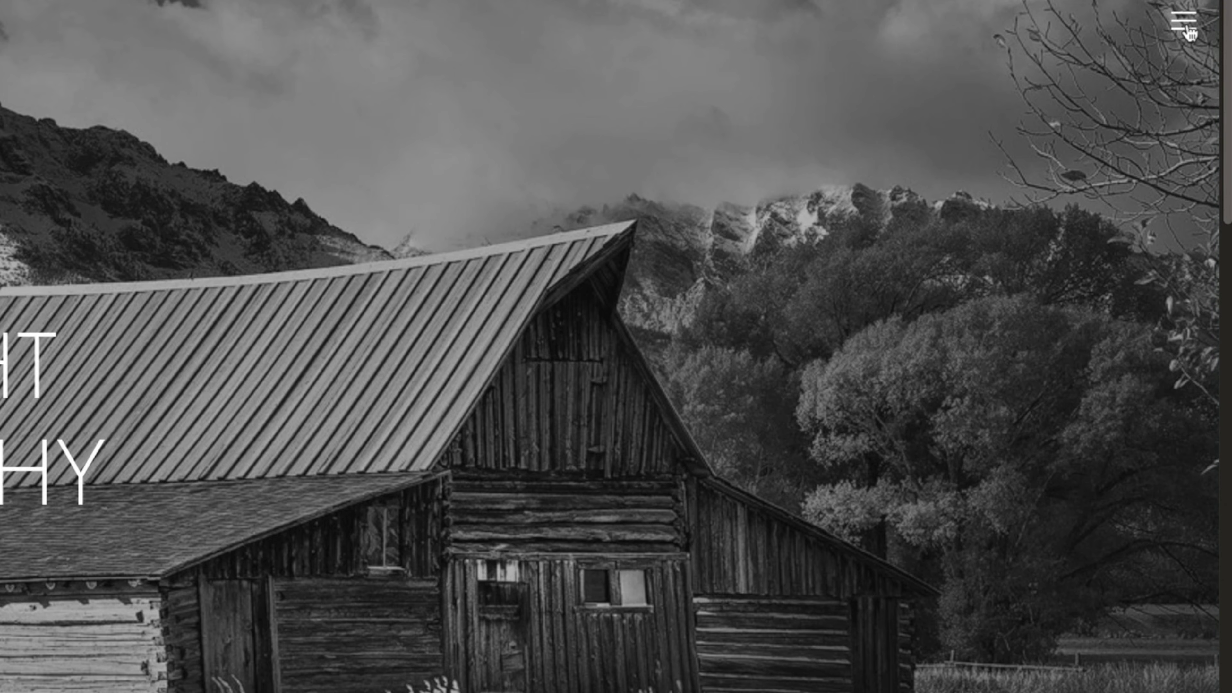
Step: Open Wildlife Lightroom Preset Brushes from the site's Digital Products and add it to the cart
{"action": "left_click", "coordinate": [1184, 28]}
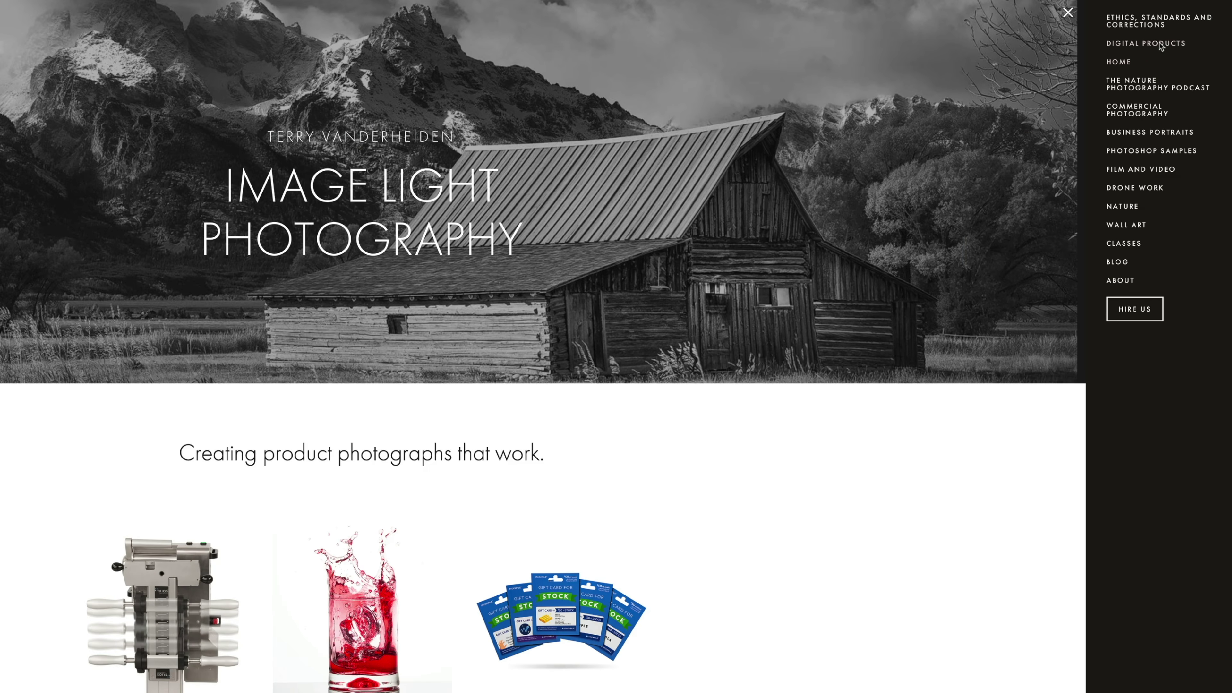
{"action": "left_click", "coordinate": [1159, 43]}
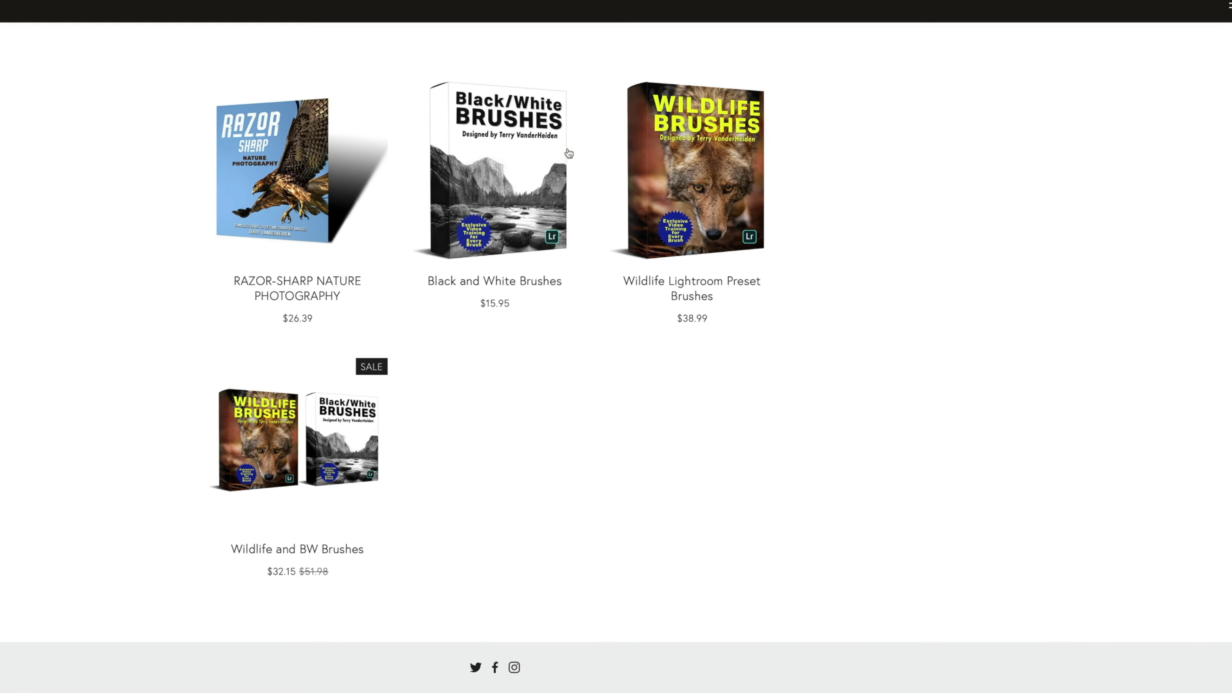
{"action": "left_click", "coordinate": [673, 225]}
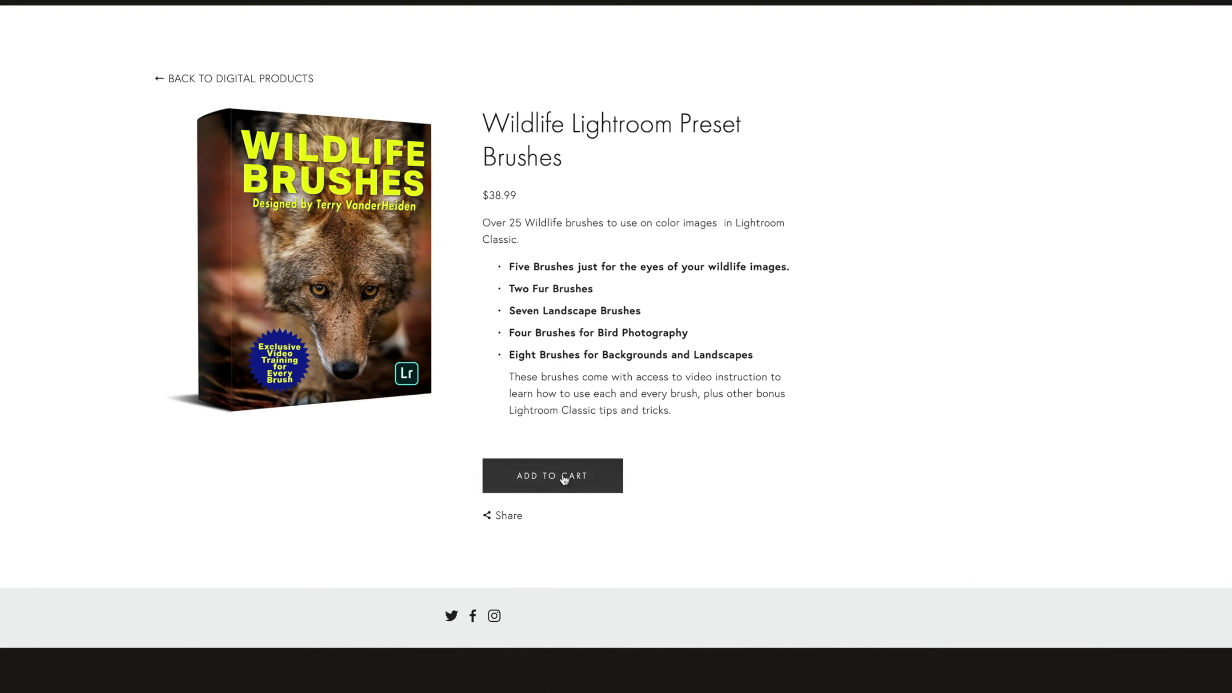
{"action": "left_click", "coordinate": [587, 431]}
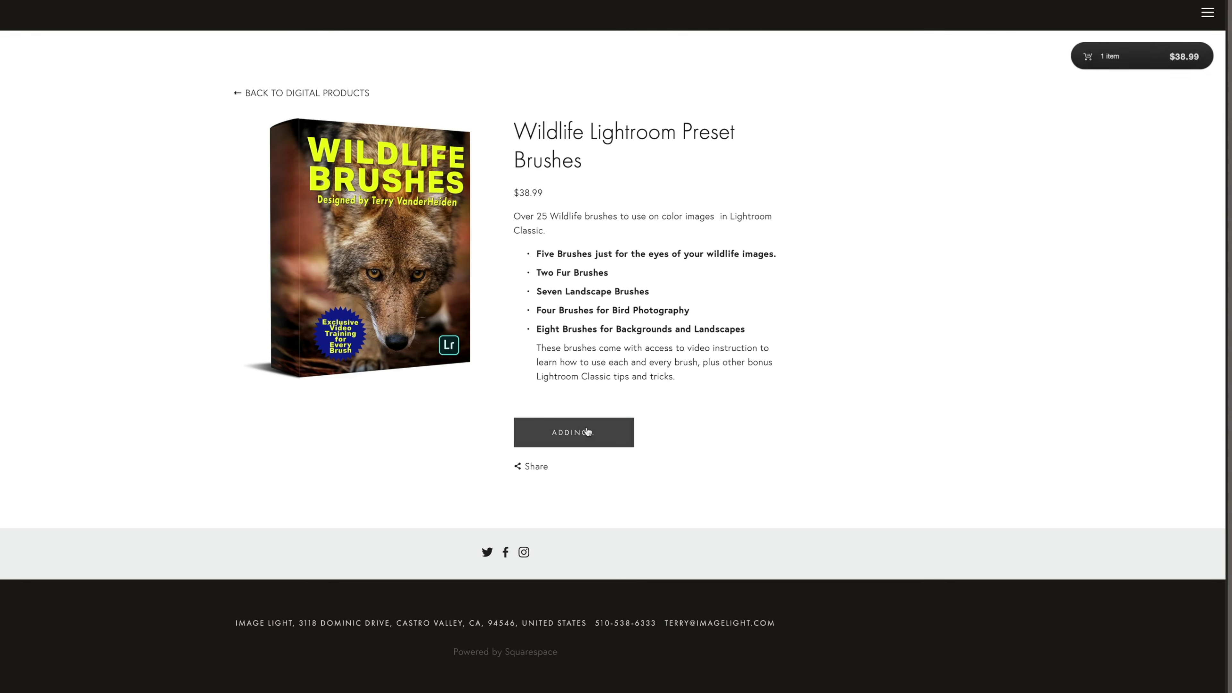